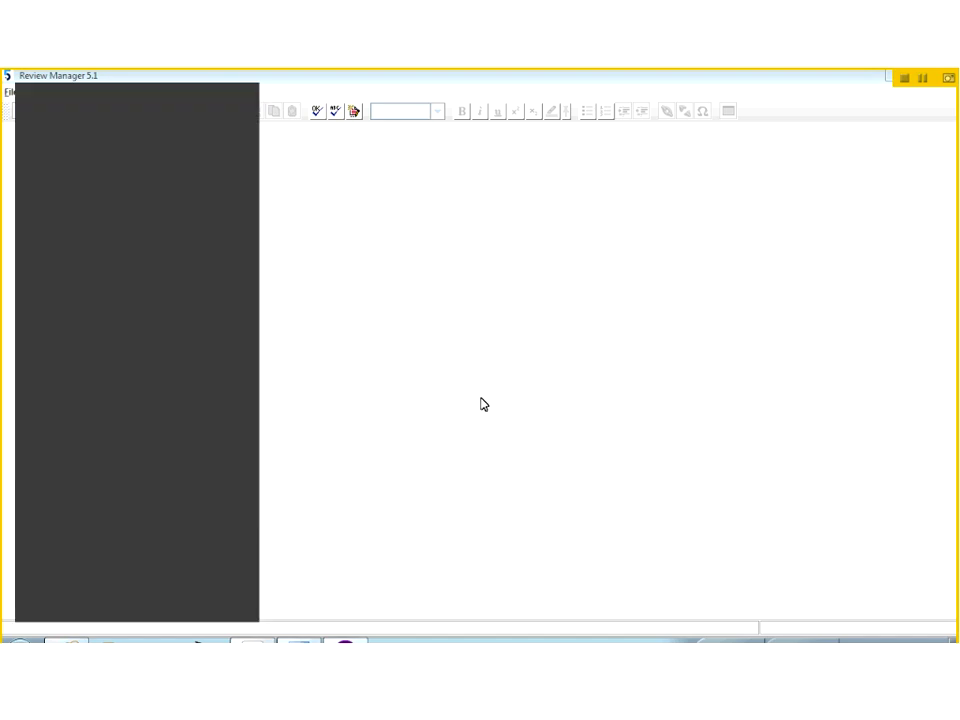
Step: Check out the review "Drug X for condition Y" from the Inflammatory Bowel Disease and Functional Bowel Disorders Group for editing
click(10, 93)
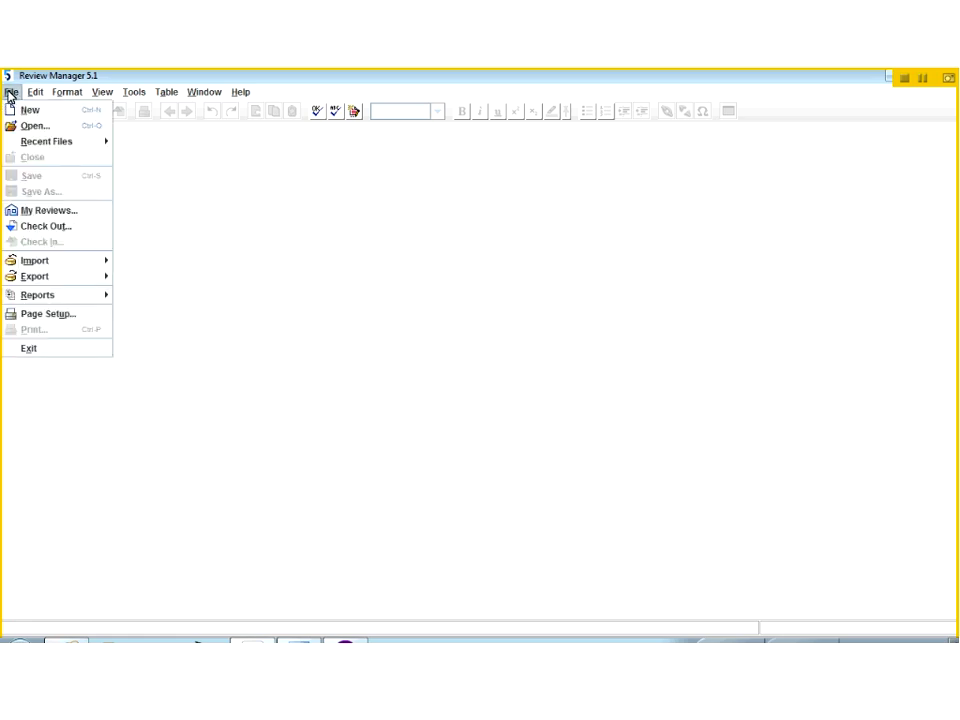
click(63, 230)
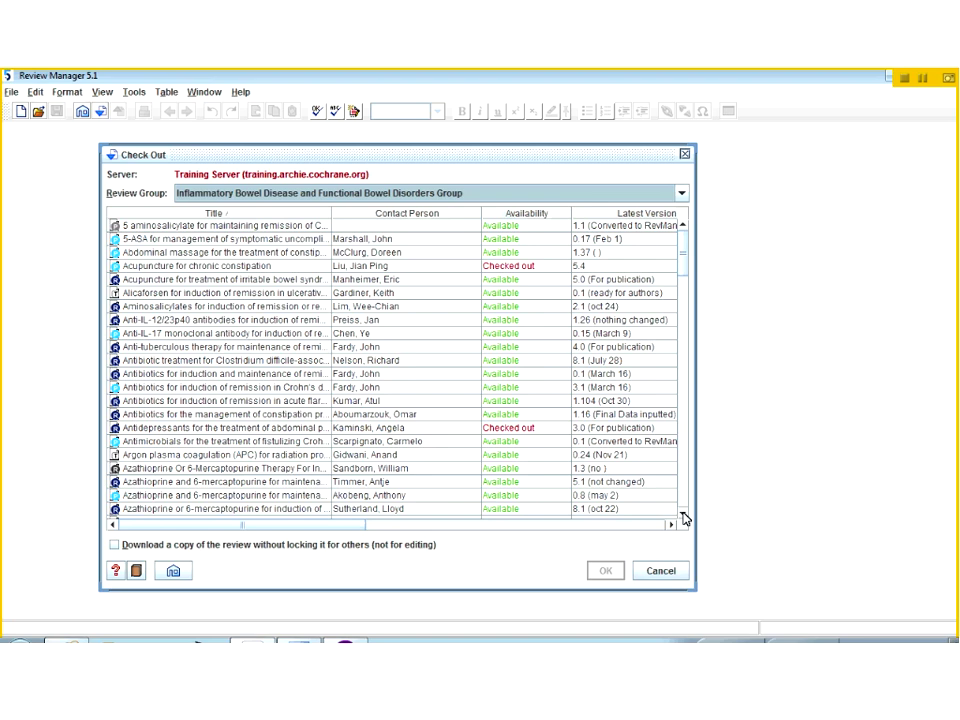
scroll(685, 519, down, 9)
click(220, 414)
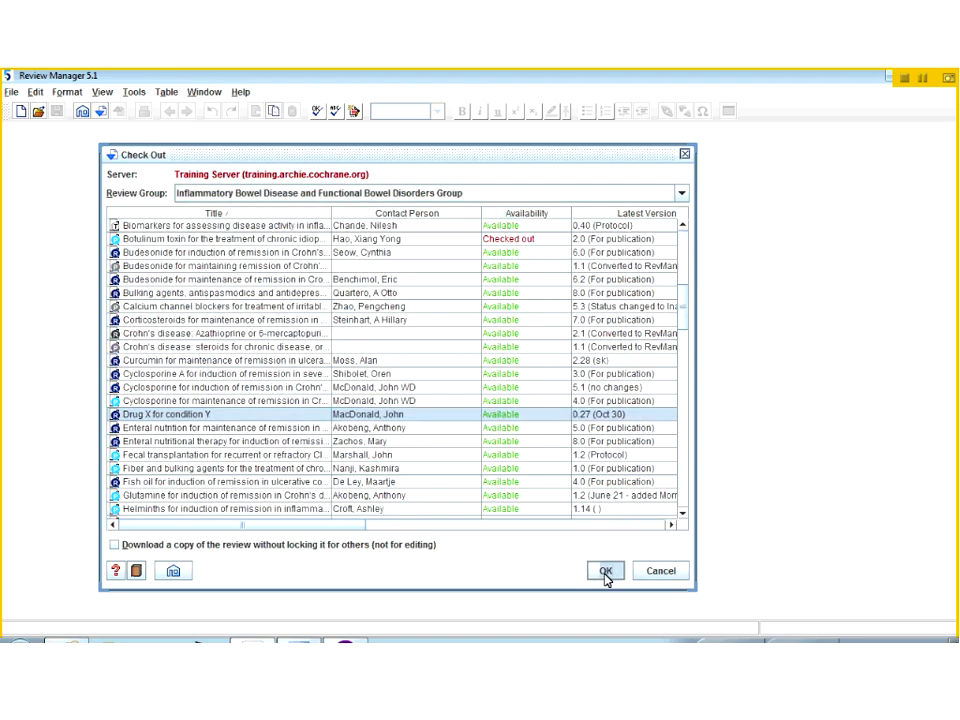
click(606, 572)
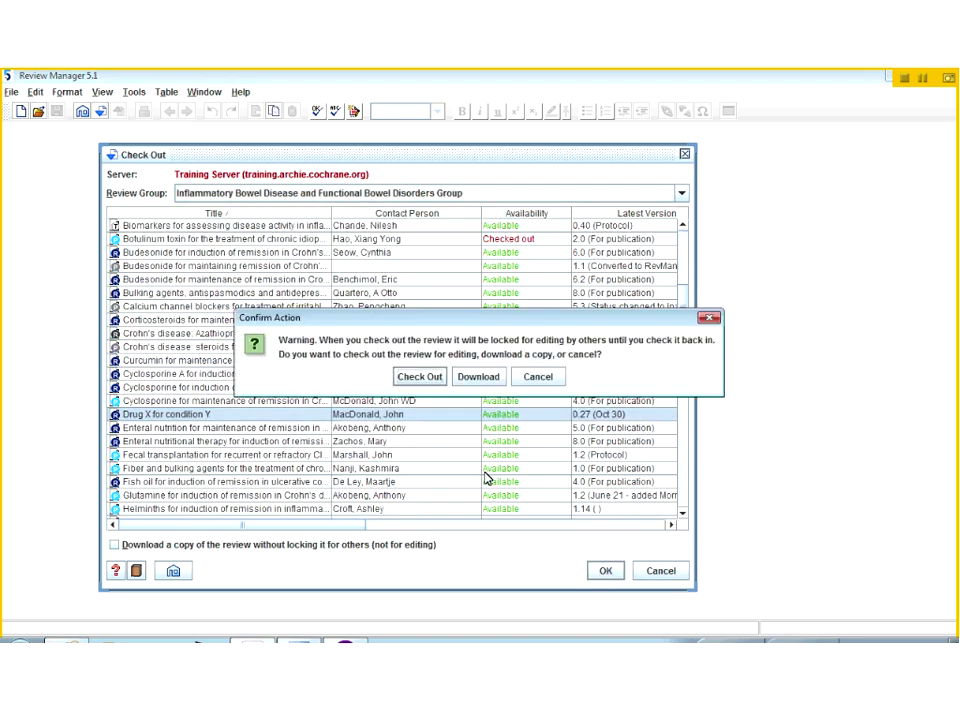
click(419, 377)
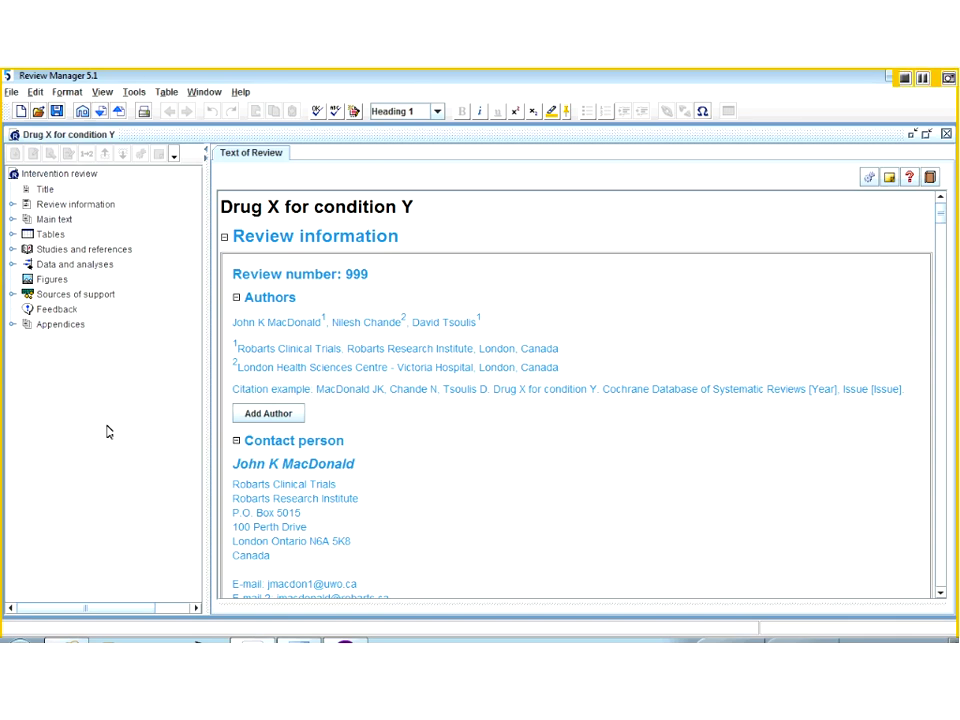
Step: Expand the main text in the review outline and show the subheadings of its Background section
click(53, 220)
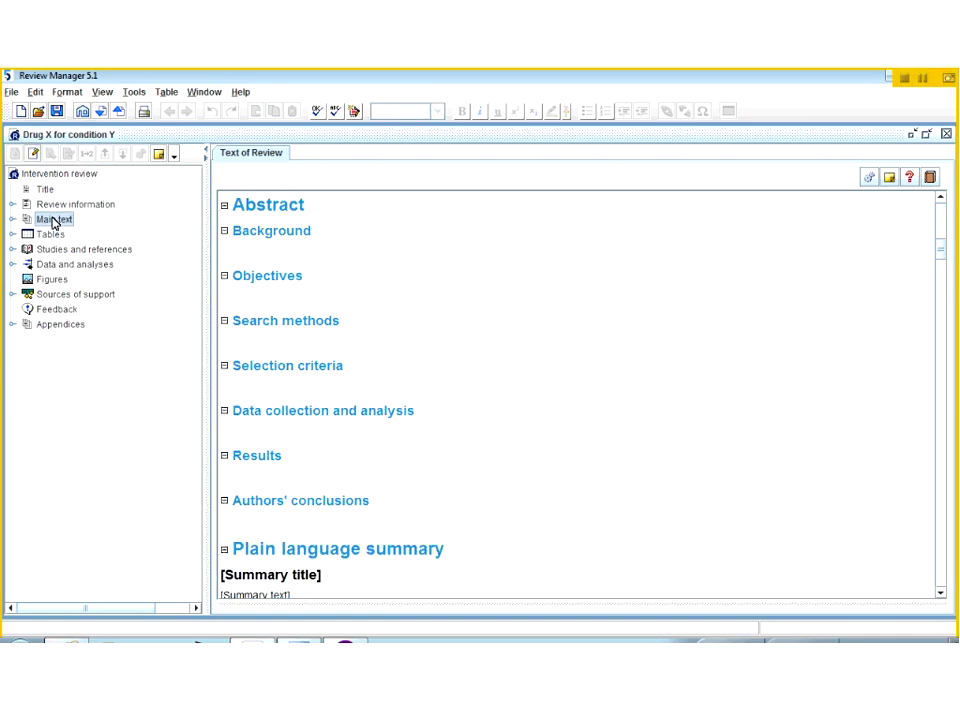
click(12, 219)
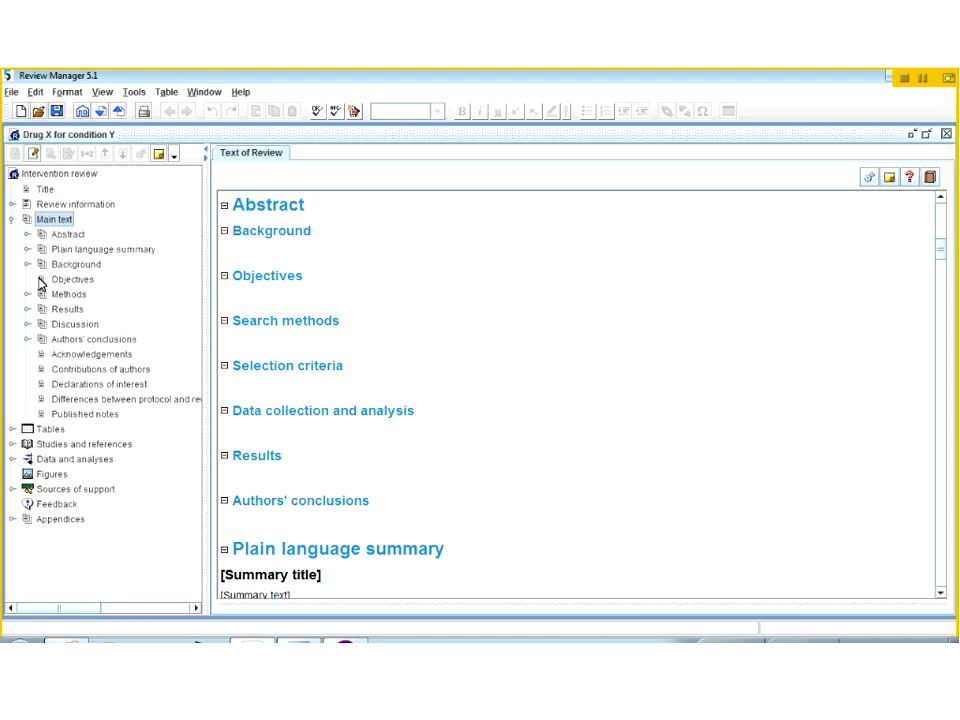
click(69, 268)
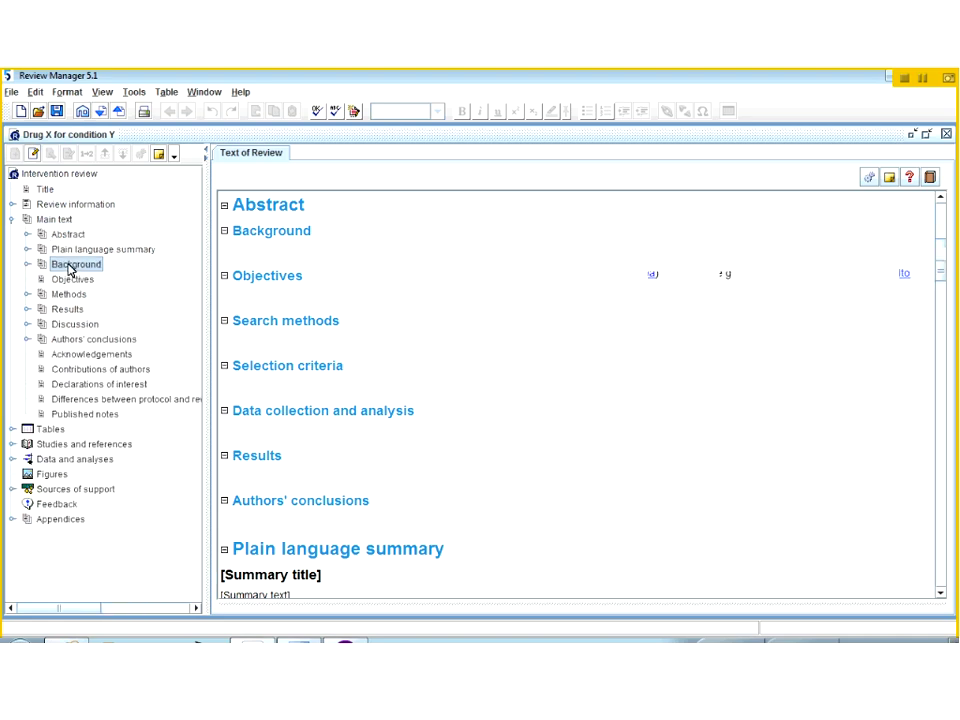
double_click(69, 268)
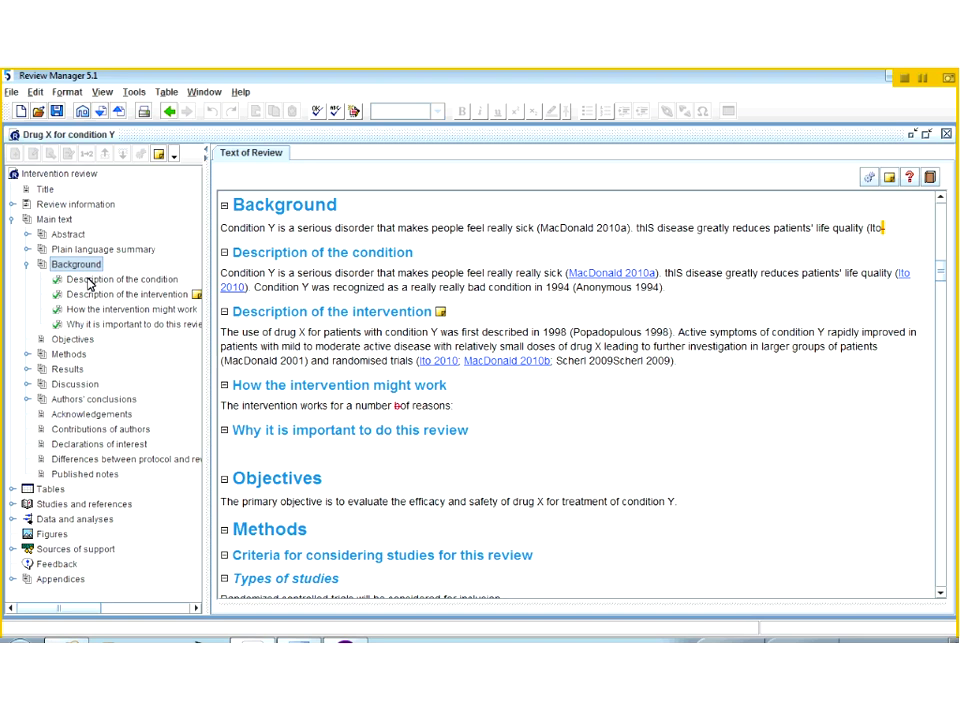
Step: Deactivate the "Description of the condition" heading in the Background section and undo that deactivation
right_click(90, 283)
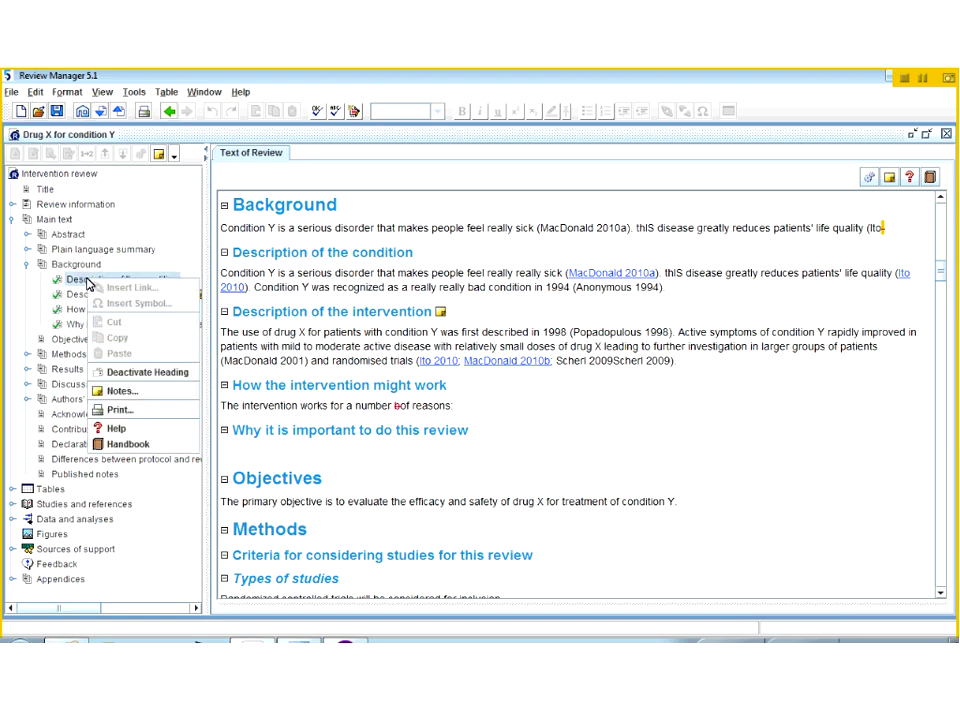
click(161, 374)
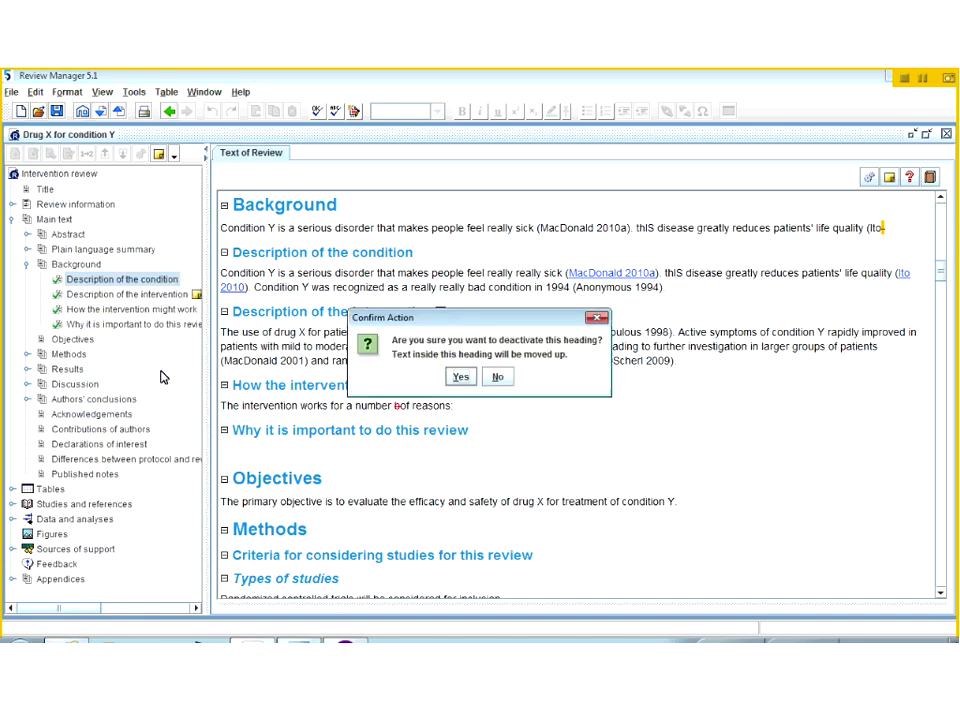
click(461, 378)
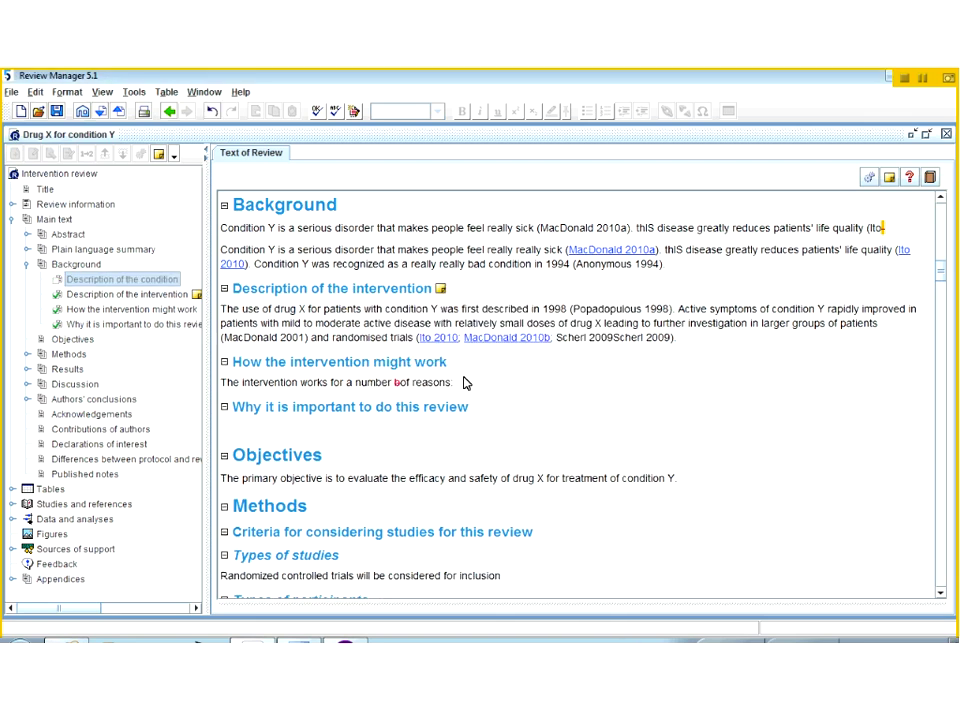
click(213, 113)
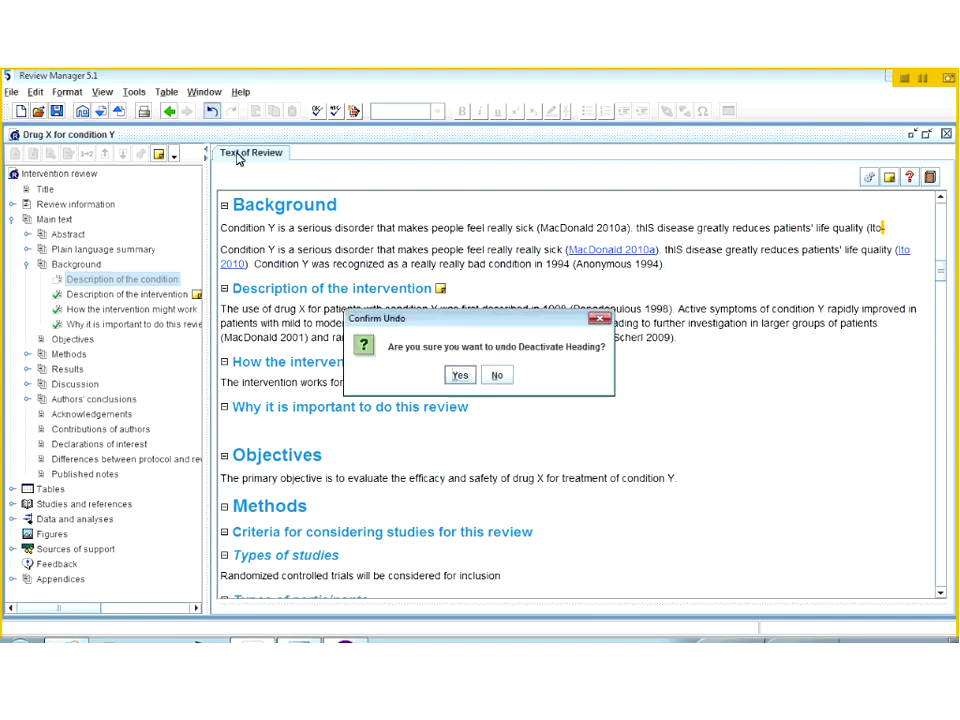
click(460, 376)
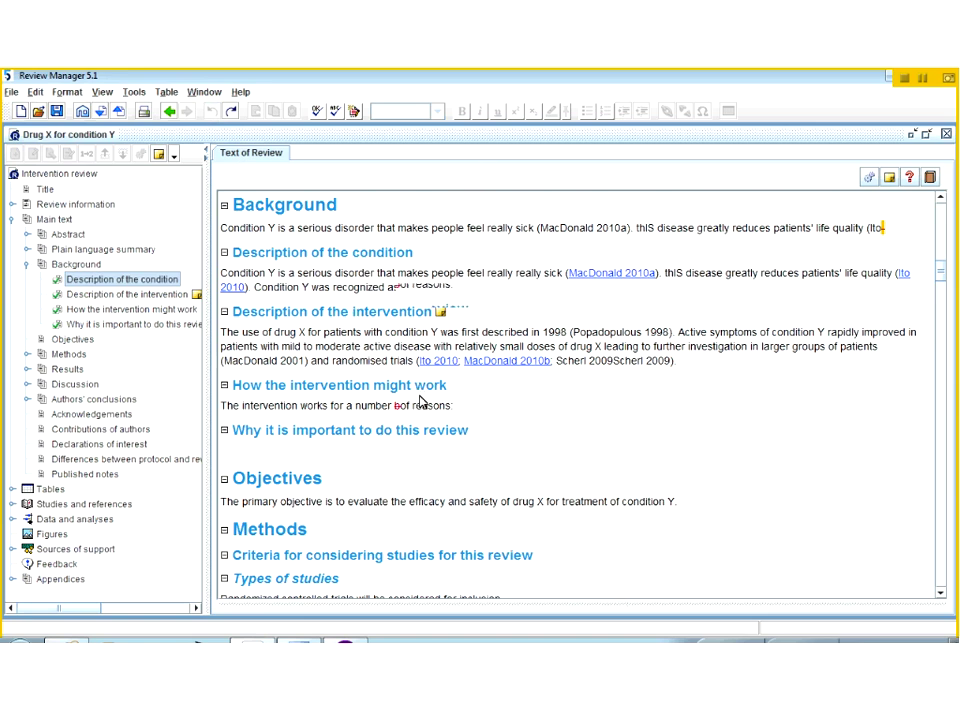
Step: Start a bulleted list below "Secondary outcomes will include:" with the item "clinical remission", and turn on spell checking while typing
scroll(420, 402, down, 6)
click(396, 462)
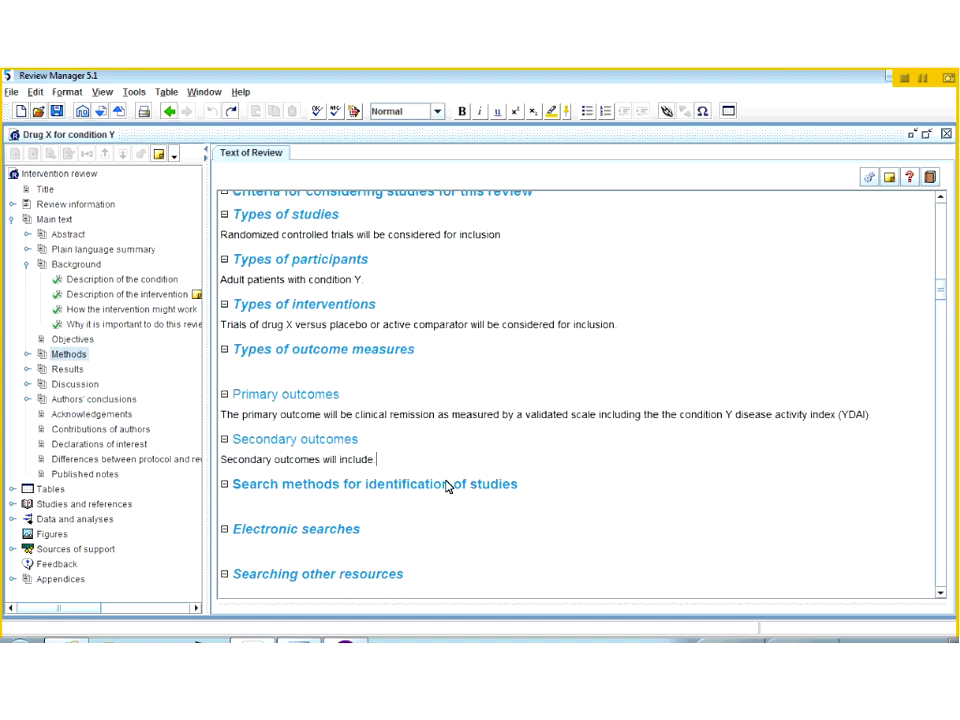
key(Return)
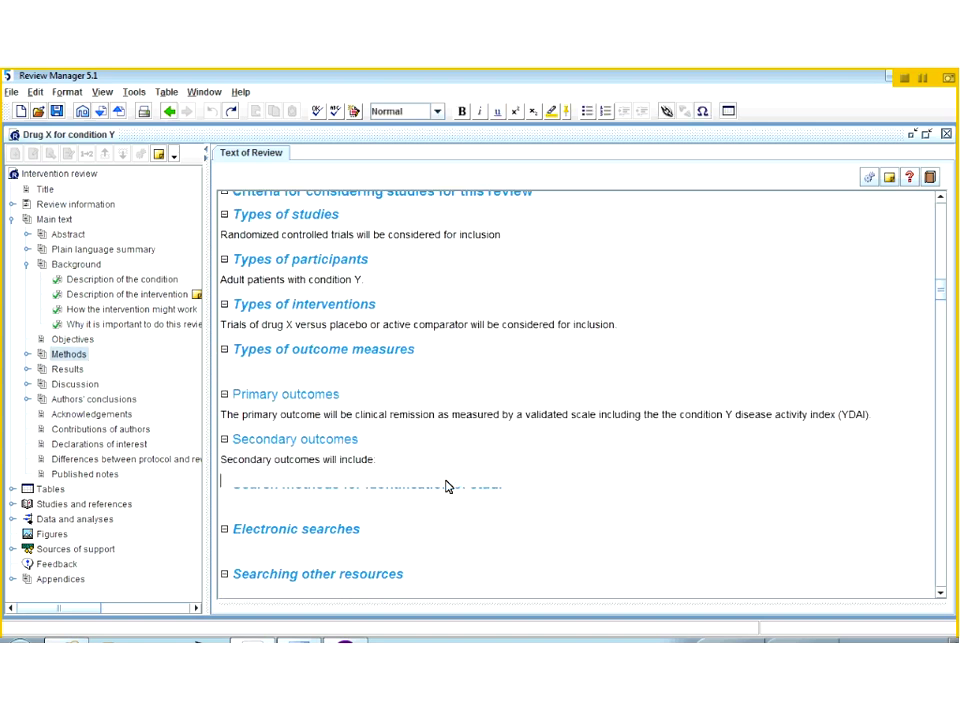
click(587, 111)
text(c)
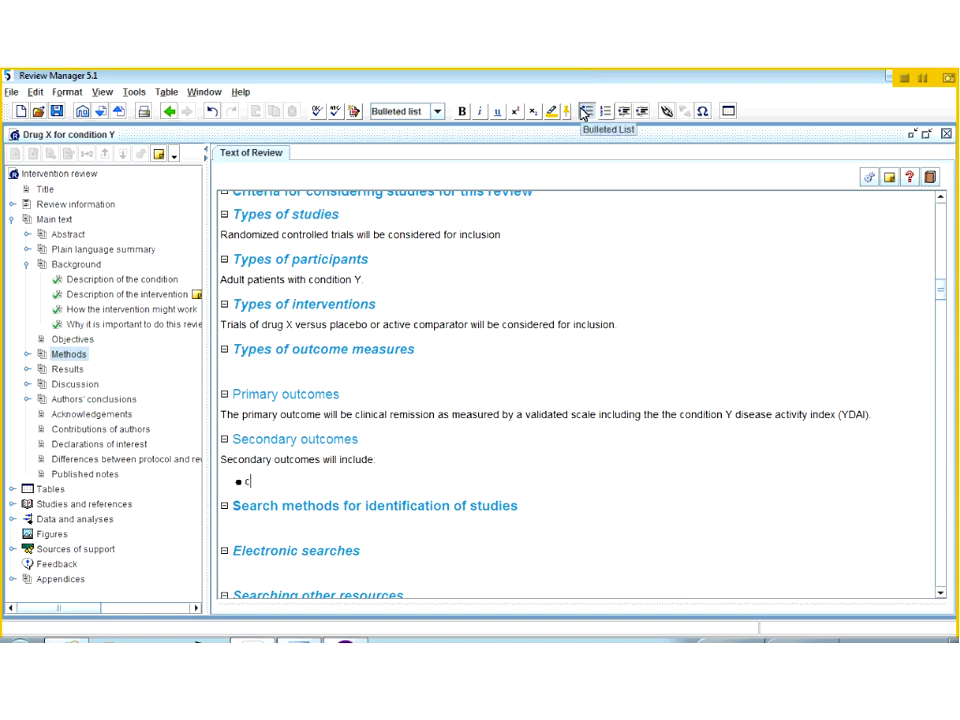
text(linical)
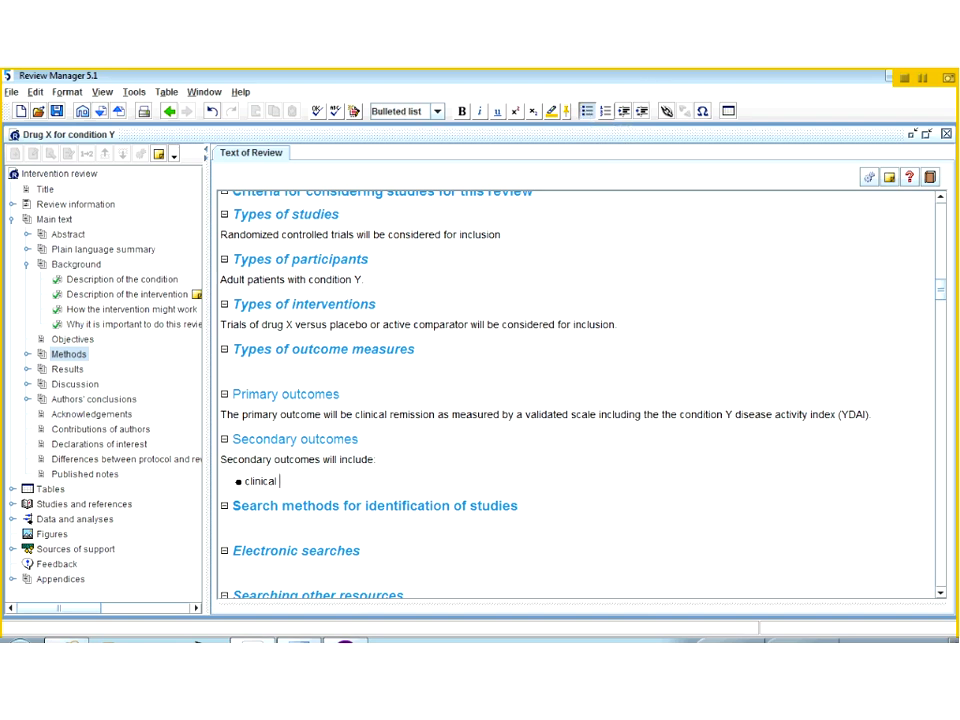
click(335, 111)
text(remission)
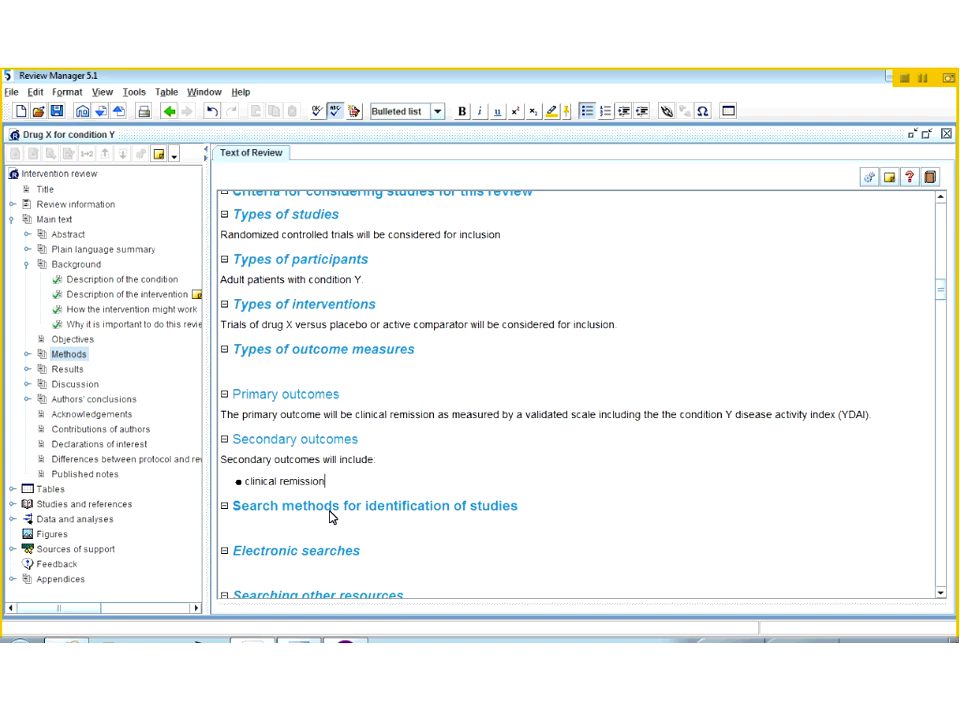
Step: Add "adverse events" and "serious adverse events" as further bullets in the secondary outcomes list
key(Return)
text(adverse)
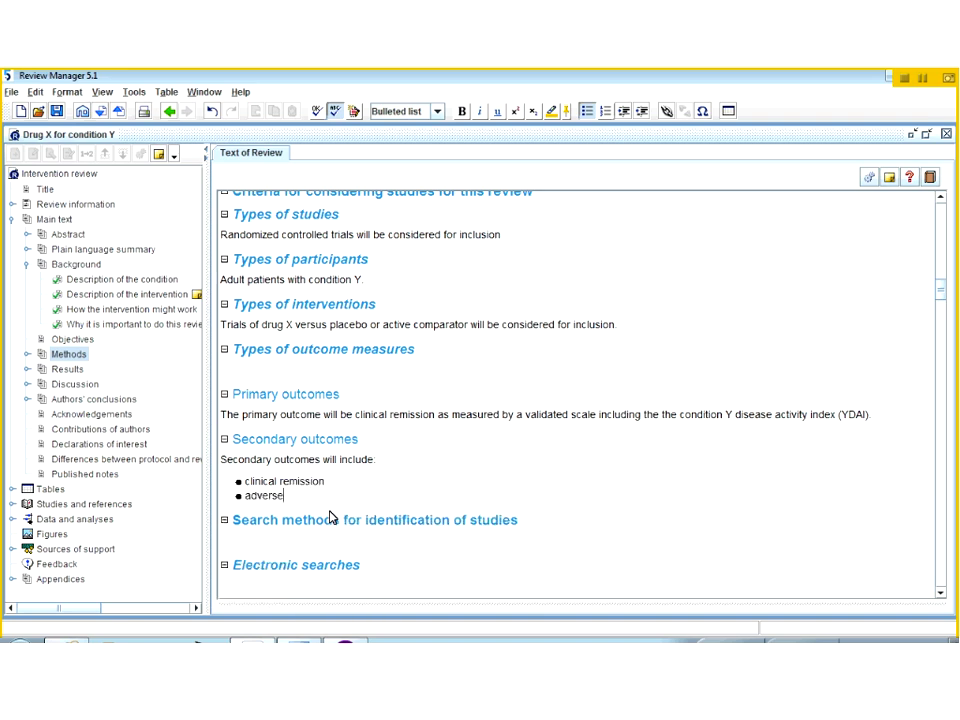
text( events)
key(Return)
text(serious adverse)
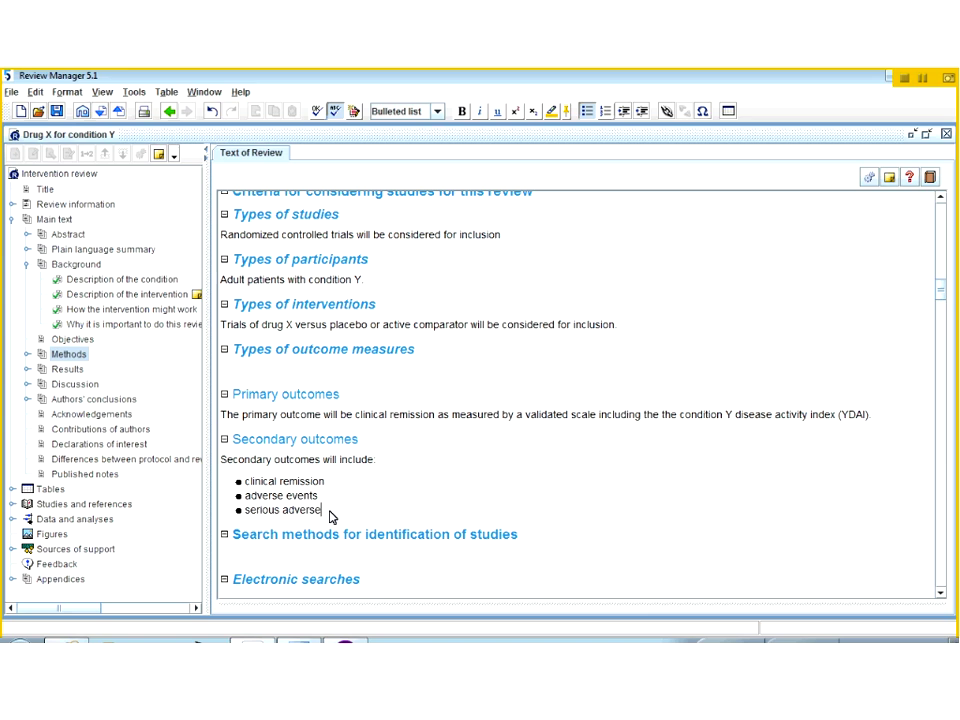
text( events)
Step: Format all three secondary outcome bullets as bold italic
key(shift+Up)
key(shift+Up)
key(shift+Up)
key(shift+End)
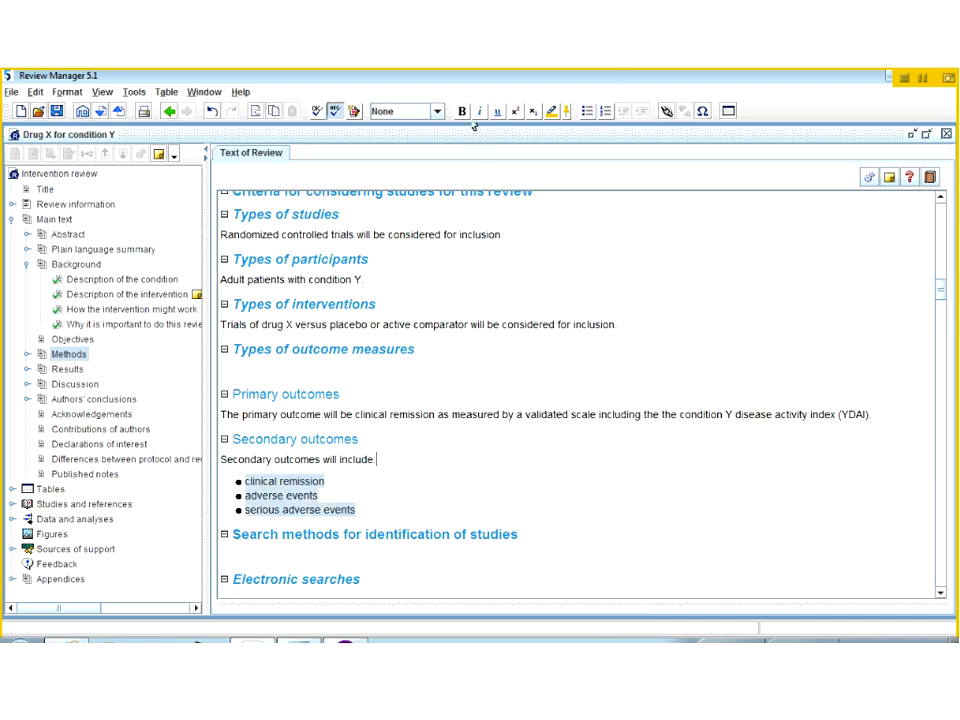
click(462, 111)
click(480, 111)
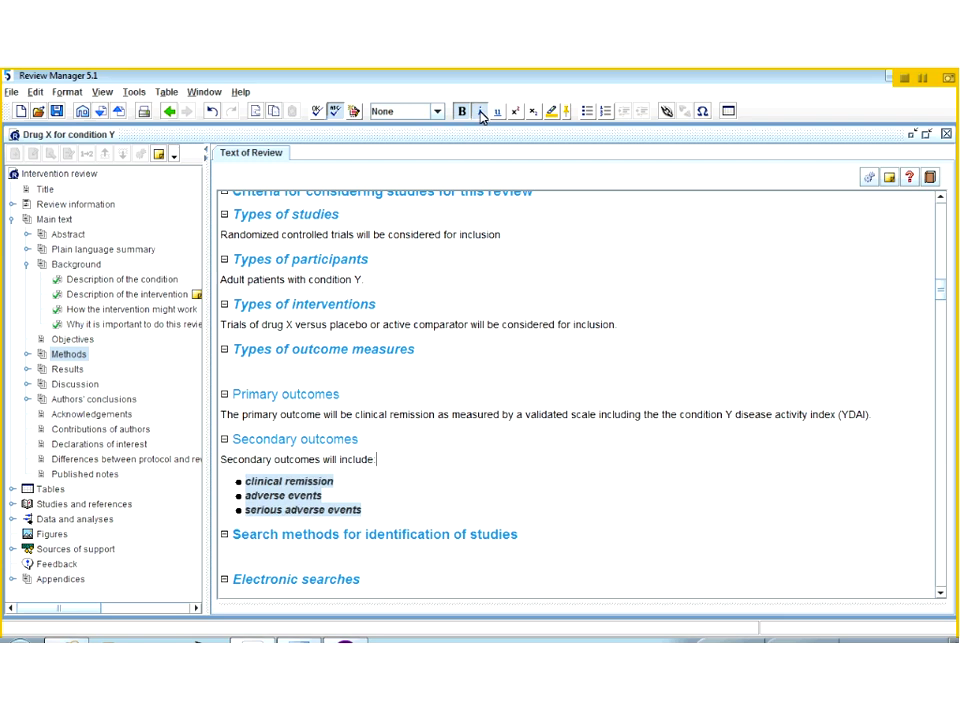
click(362, 511)
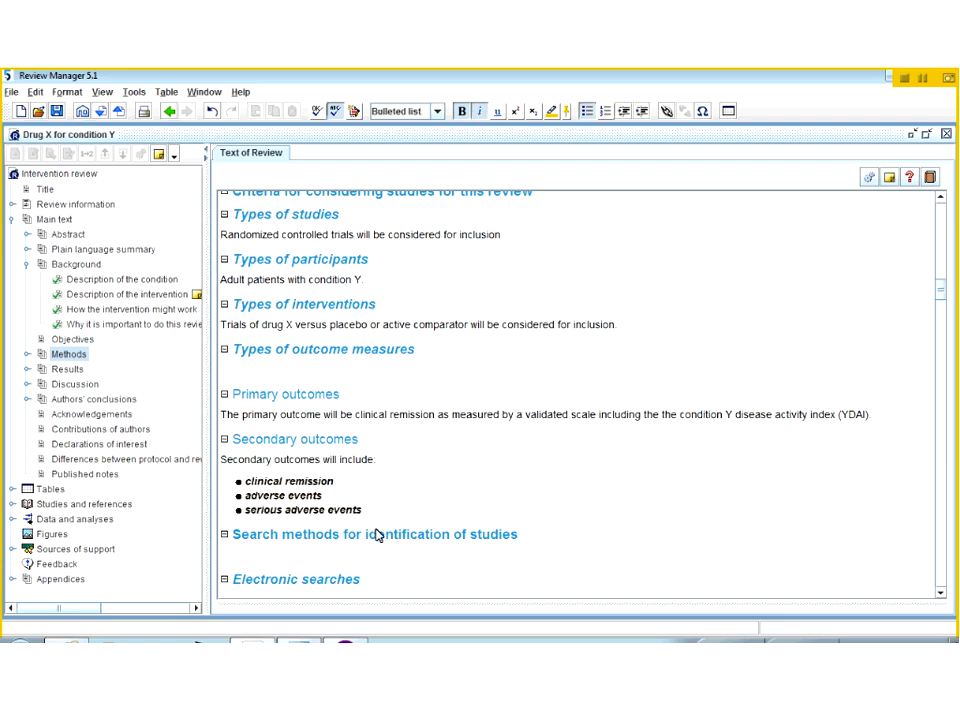
Step: Add a numbered list with the items "a", "b" and "c" below the secondary outcome bullets
key(Return)
key(Return)
key(BackSpace)
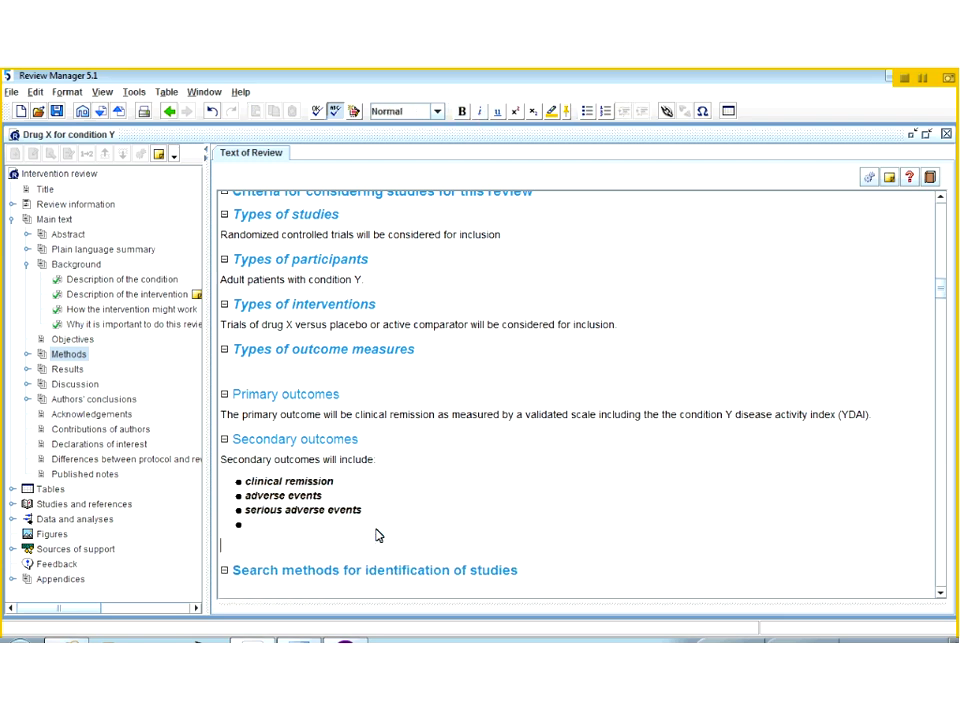
key(BackSpace)
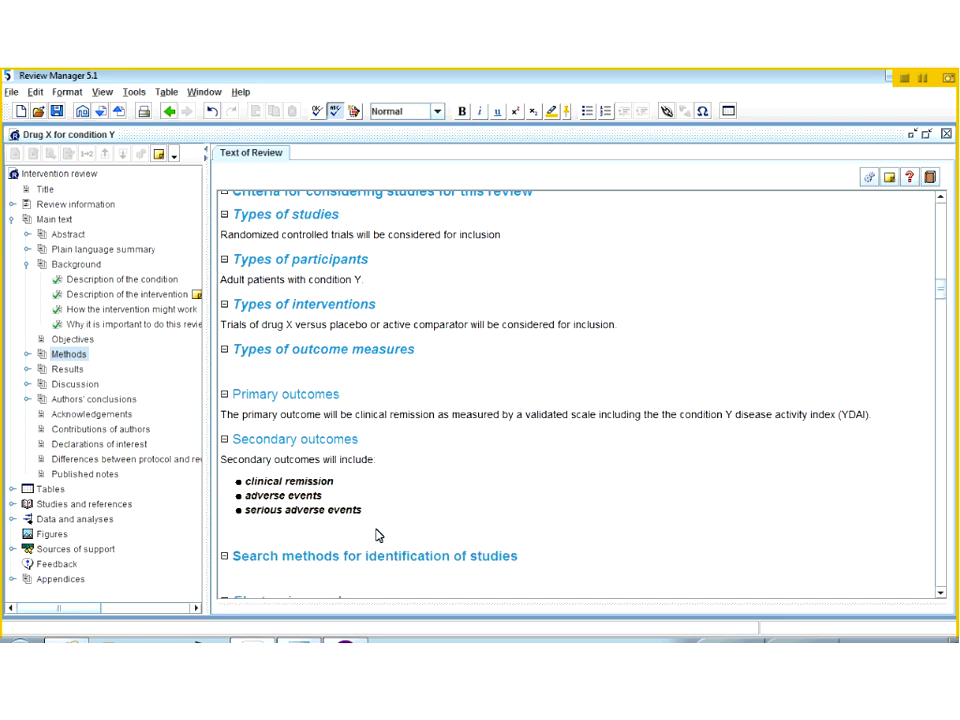
click(608, 113)
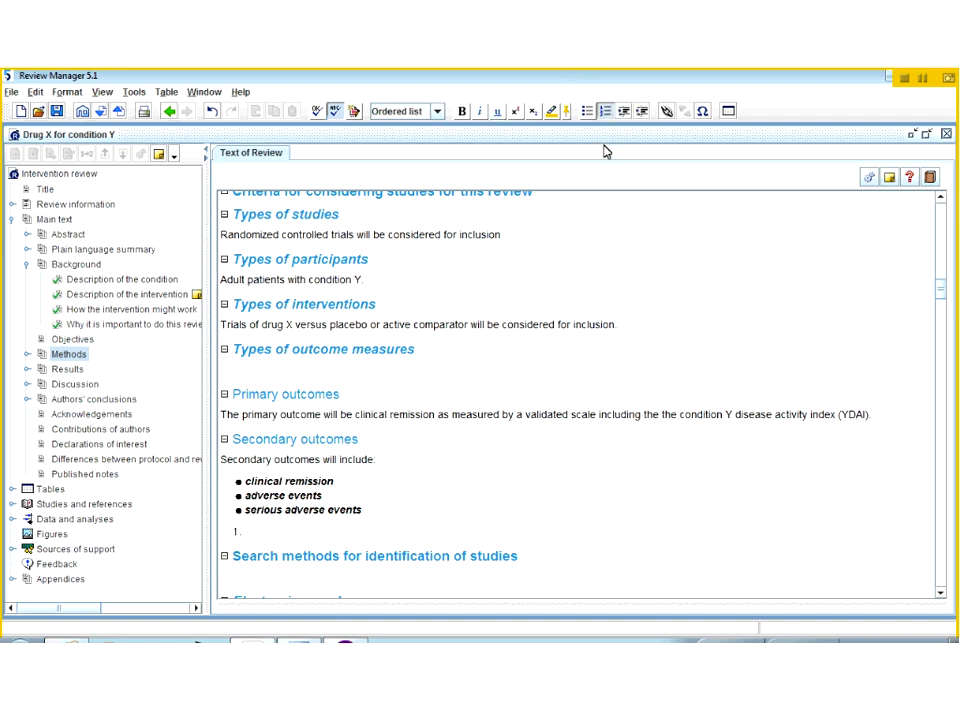
text(a)
key(Return)
text(b)
key(Return)
text(c)
key(Return)
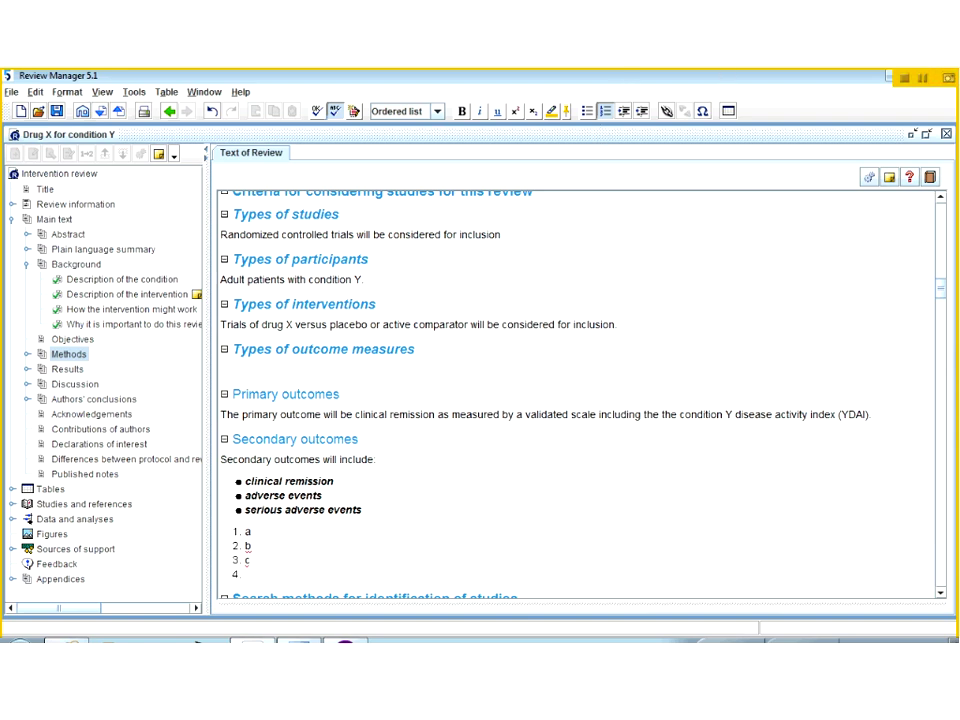
Step: Attach the note "this section needs some links to references" to the "Description of the condition" heading in the Background section
click(93, 265)
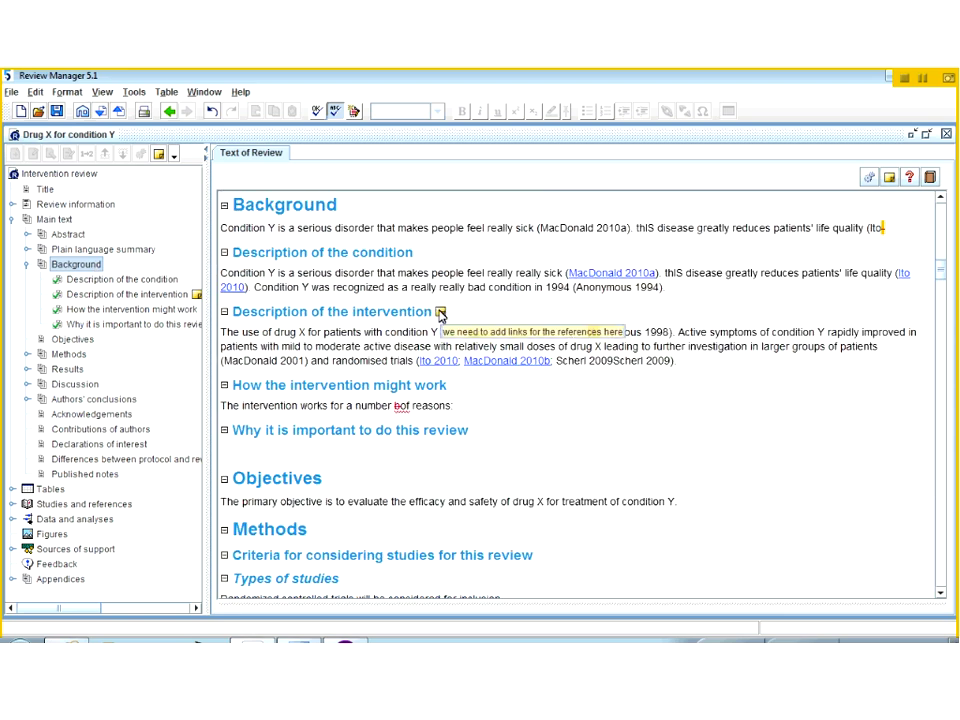
click(434, 254)
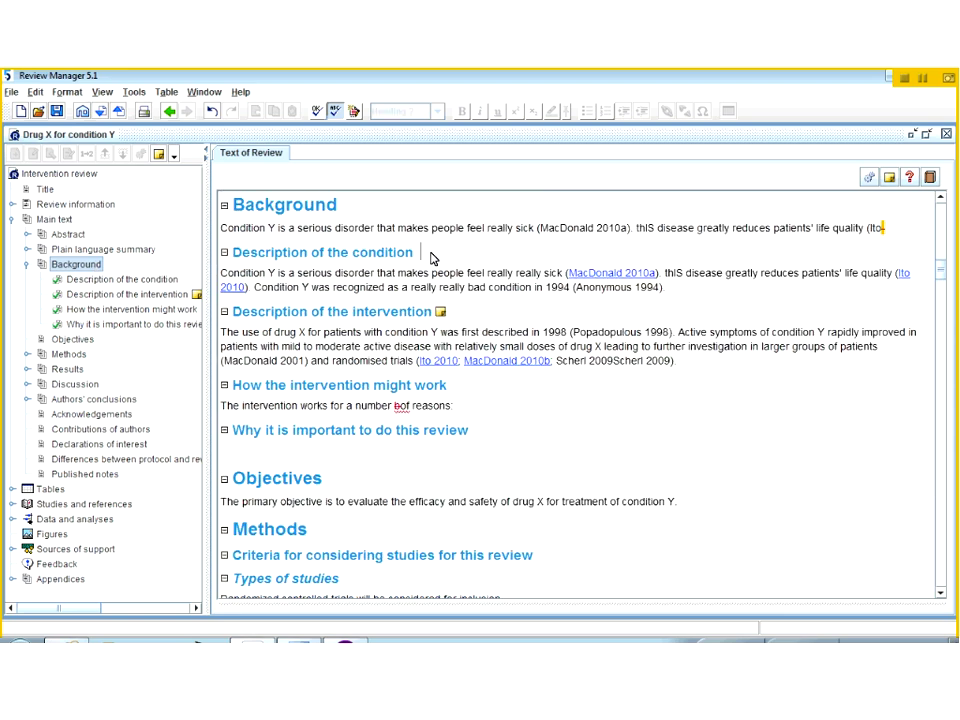
right_click(423, 252)
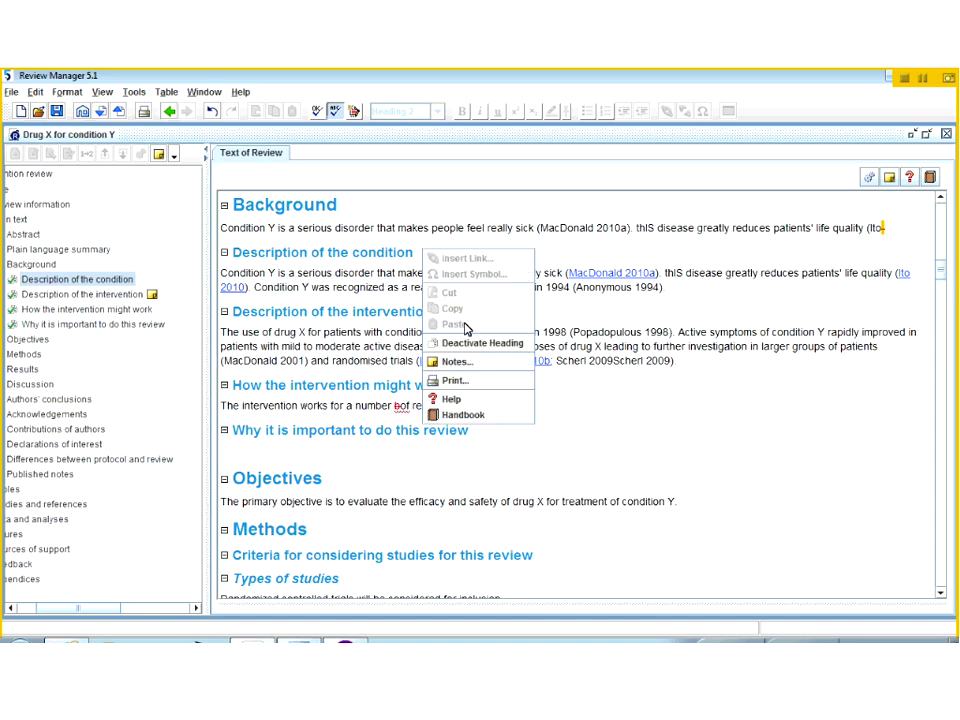
click(461, 364)
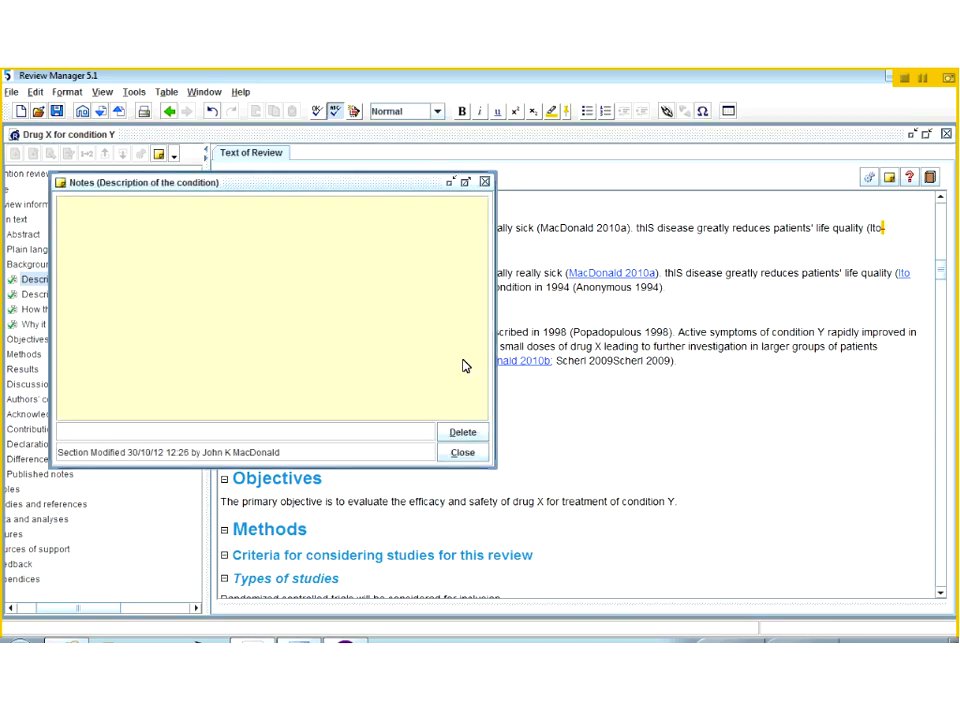
text(th)
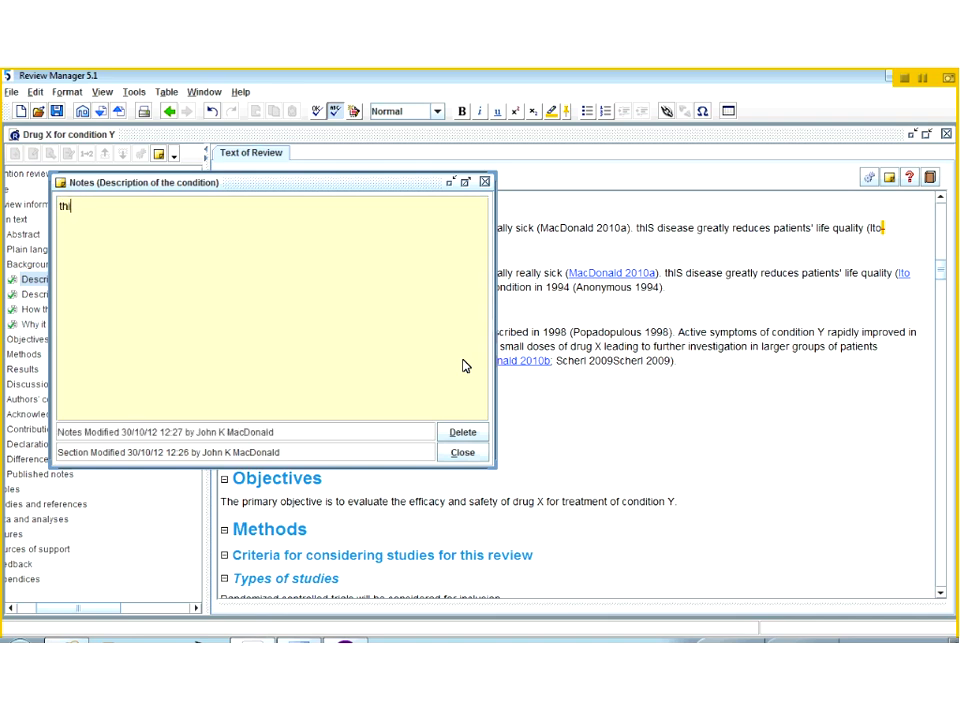
text(i ss section needs some lin)
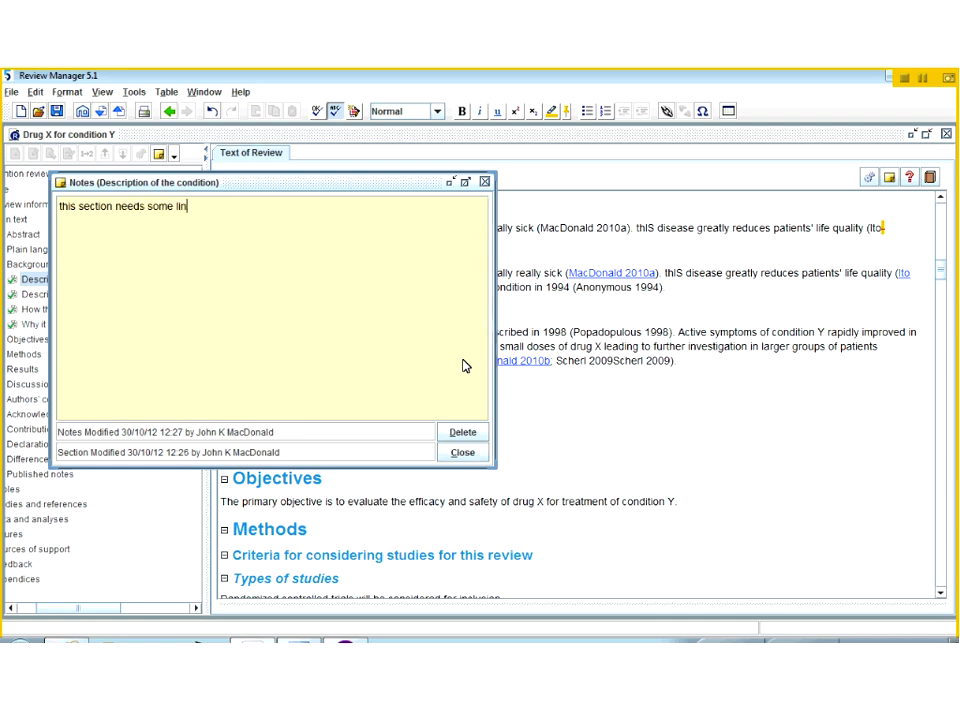
text(ks to references)
click(458, 454)
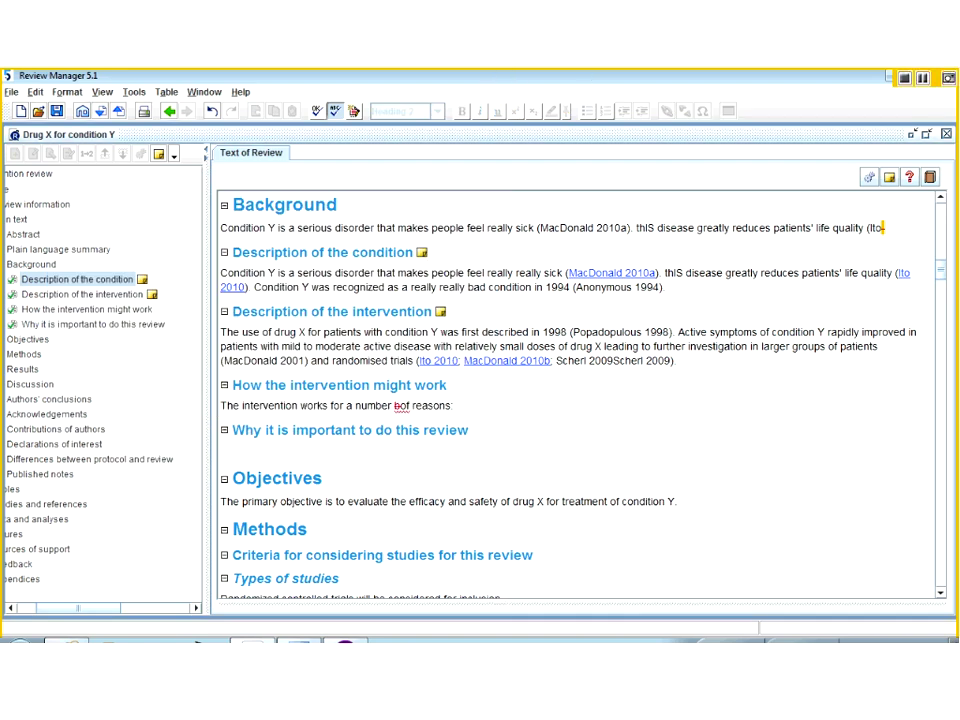
Step: Open the note attached to the "Description of the condition" heading, check its content and close it
click(422, 254)
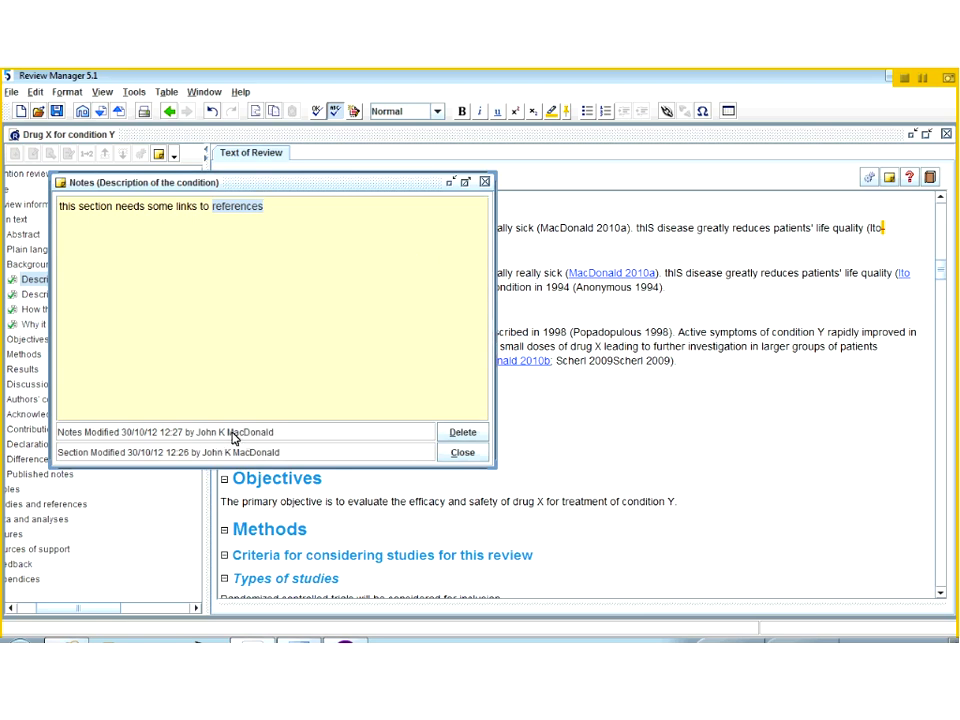
click(460, 453)
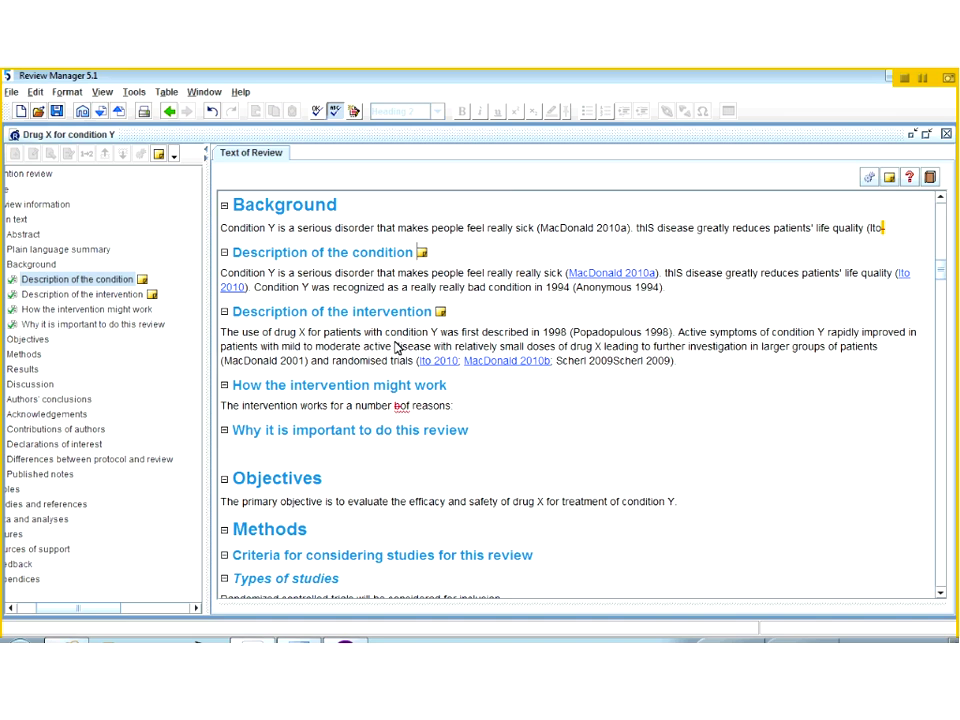
Step: Renumber the outcomes of the "Drug X versus placebo" comparison in Data and analyses
click(19, 607)
click(65, 520)
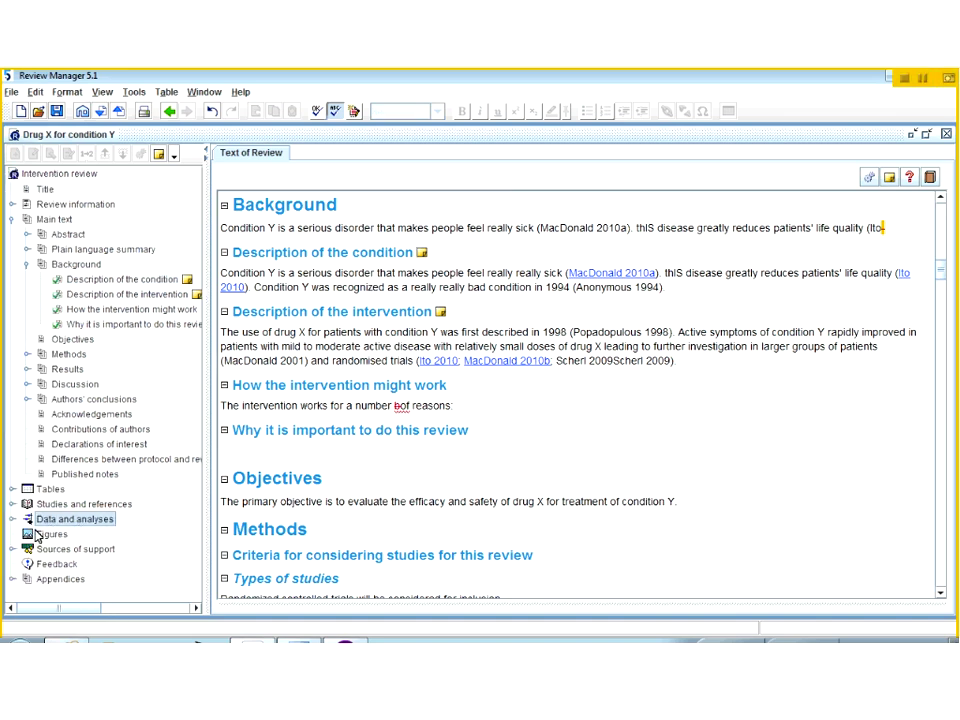
click(12, 519)
click(27, 534)
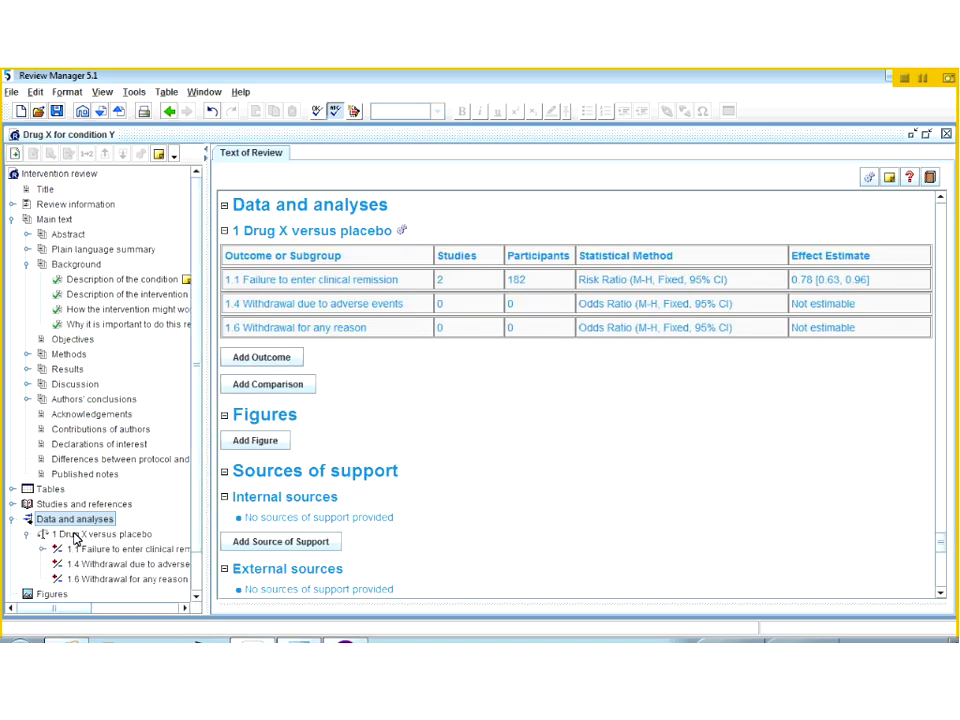
click(76, 536)
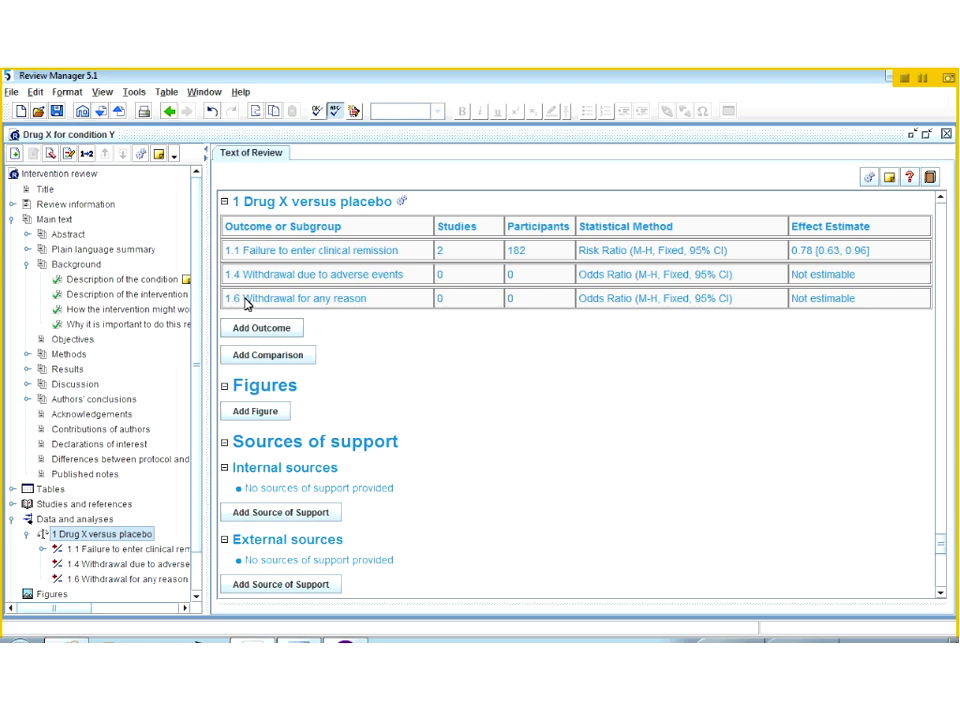
click(196, 595)
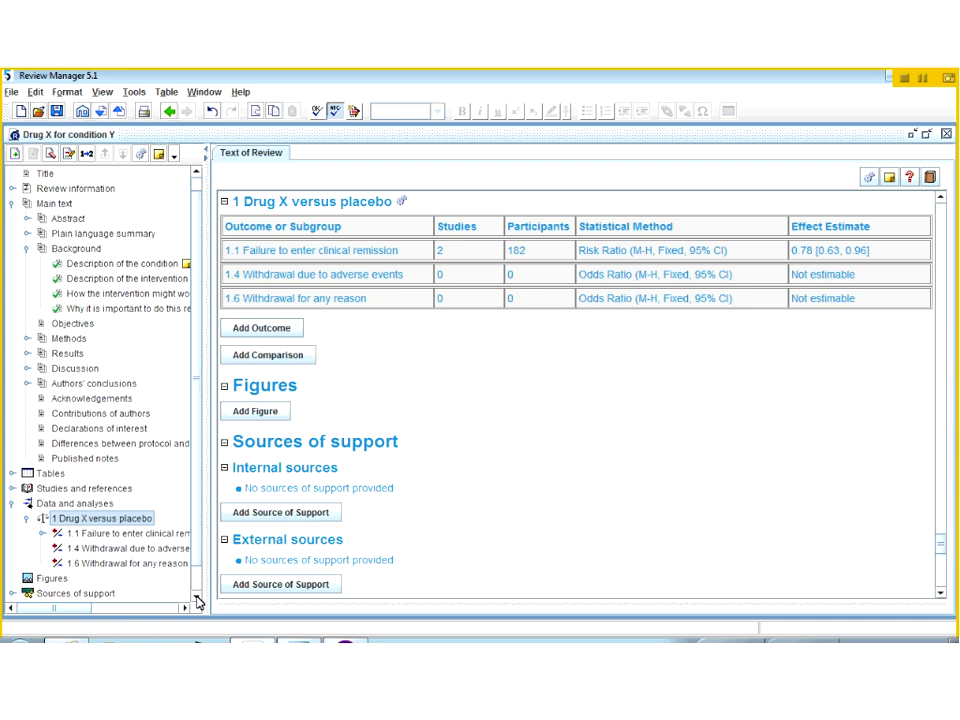
click(197, 598)
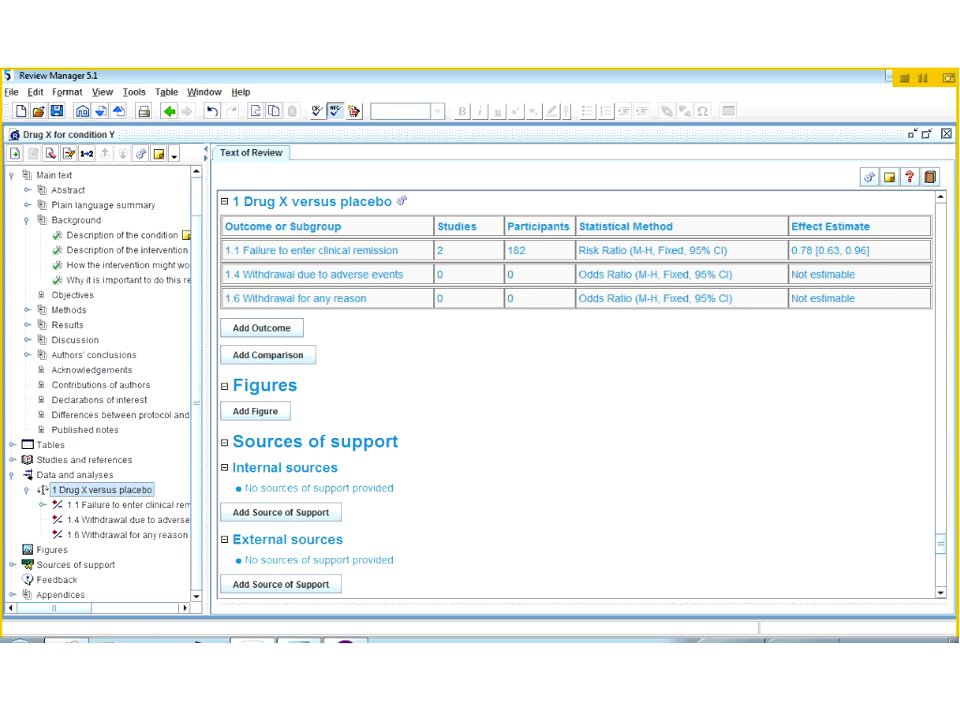
click(88, 155)
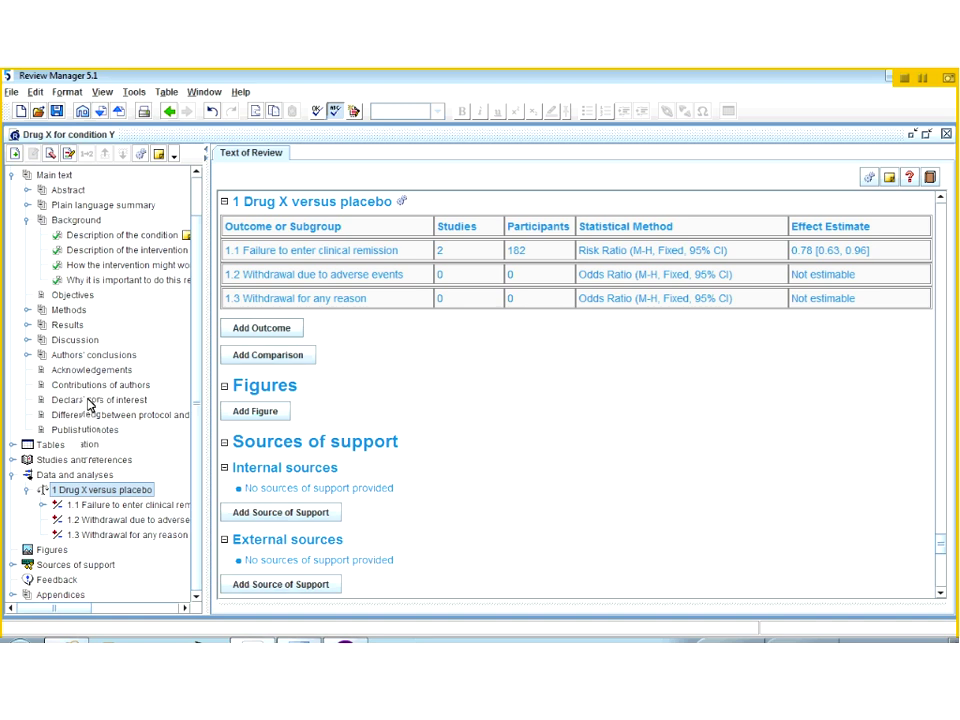
Step: Move the first 1997 reference from Classification pending references to Additional references
scroll(88, 404, up, 1)
click(12, 219)
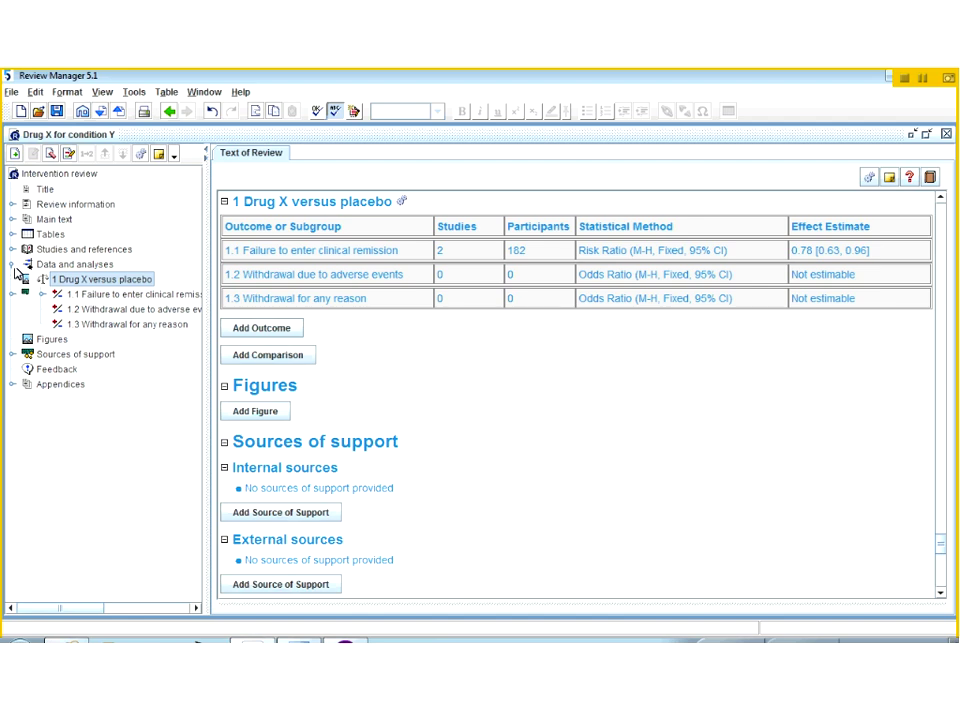
click(13, 265)
click(12, 249)
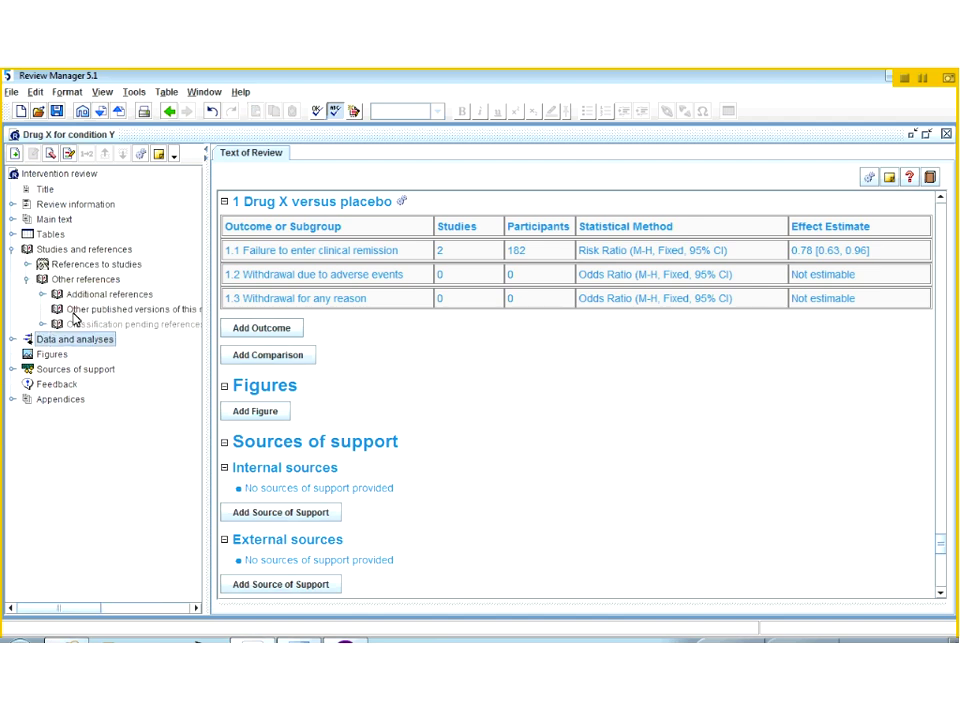
click(42, 324)
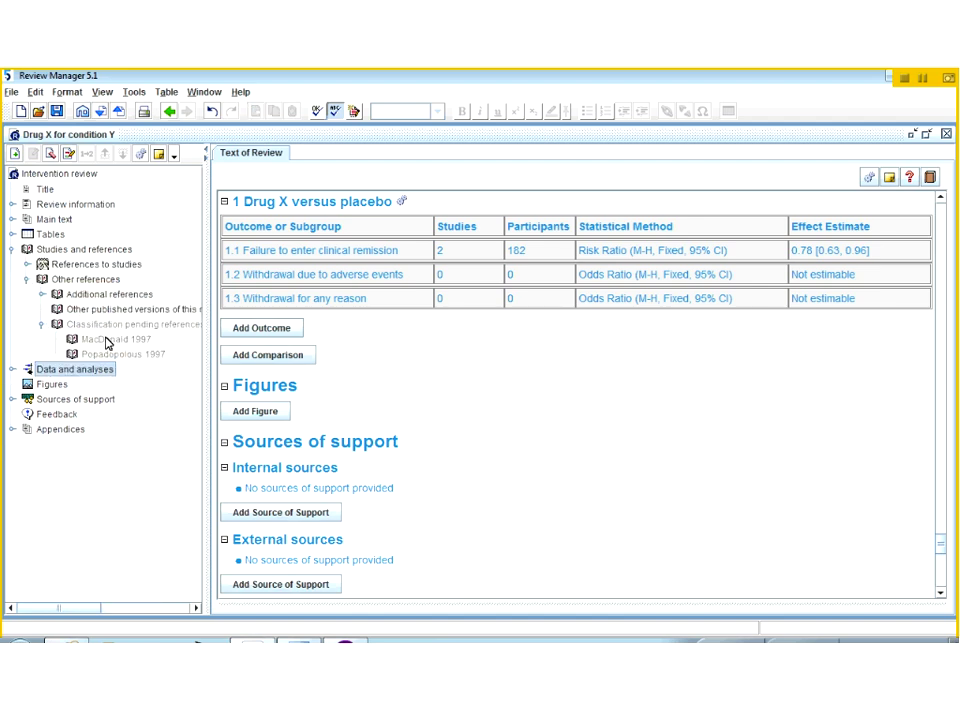
click(107, 340)
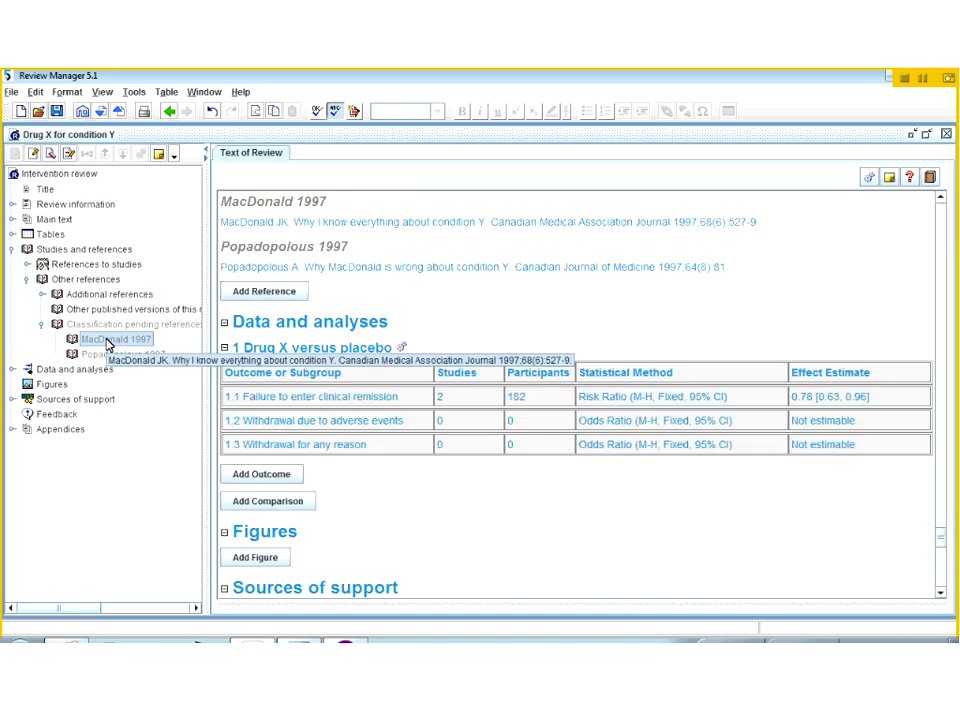
right_click(107, 343)
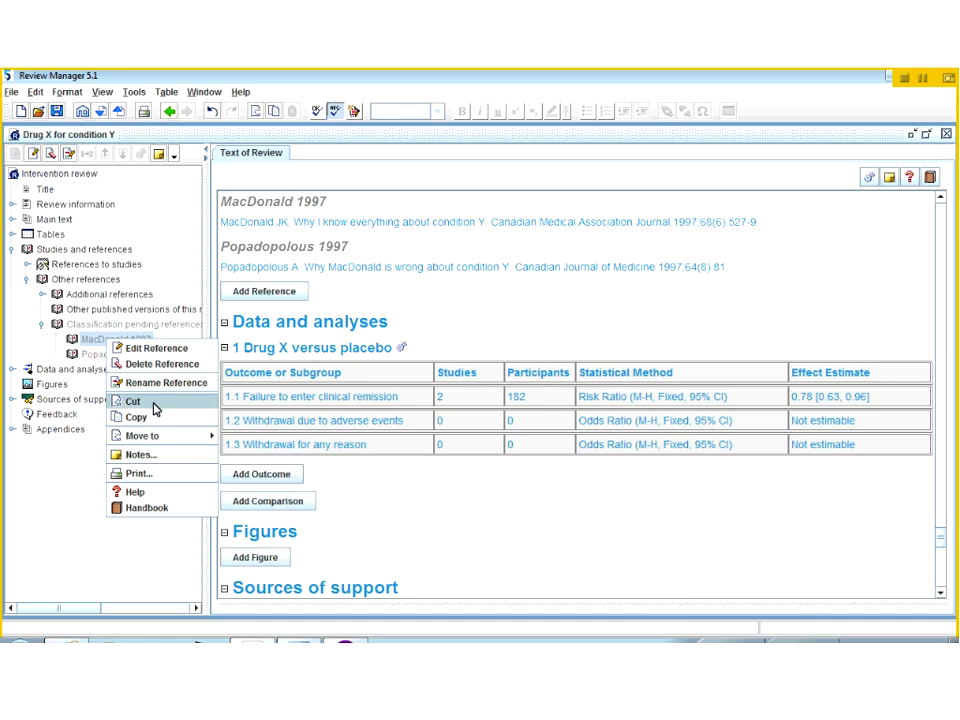
mouse_move(185, 443)
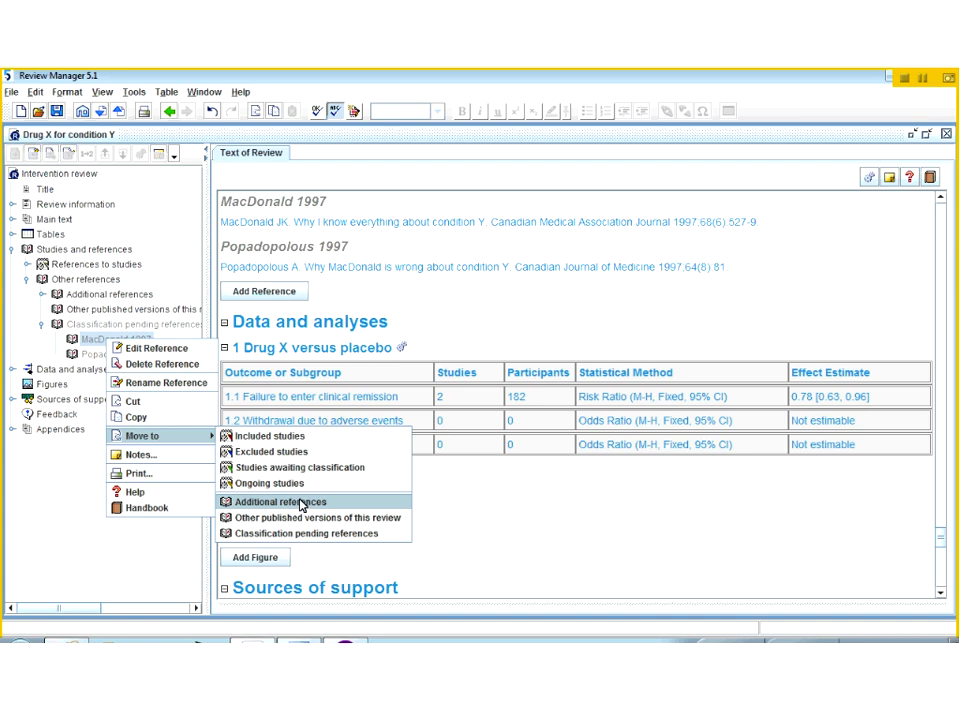
click(300, 503)
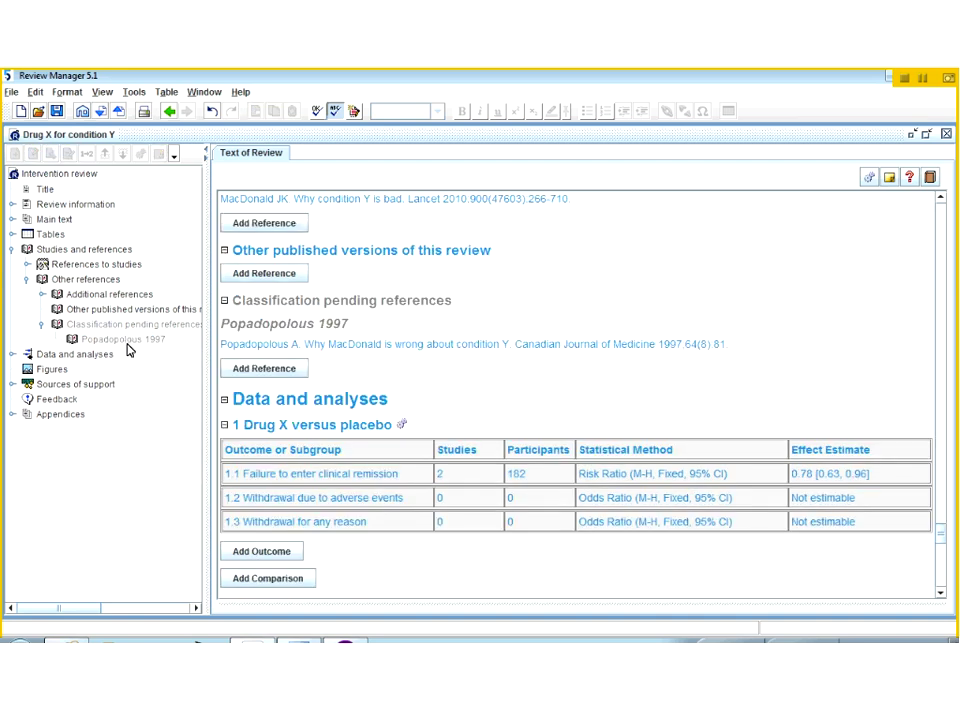
Step: Move the remaining 1997 reference out of Classification pending references into Additional references and check the updated reference list
right_click(124, 341)
mouse_move(215, 440)
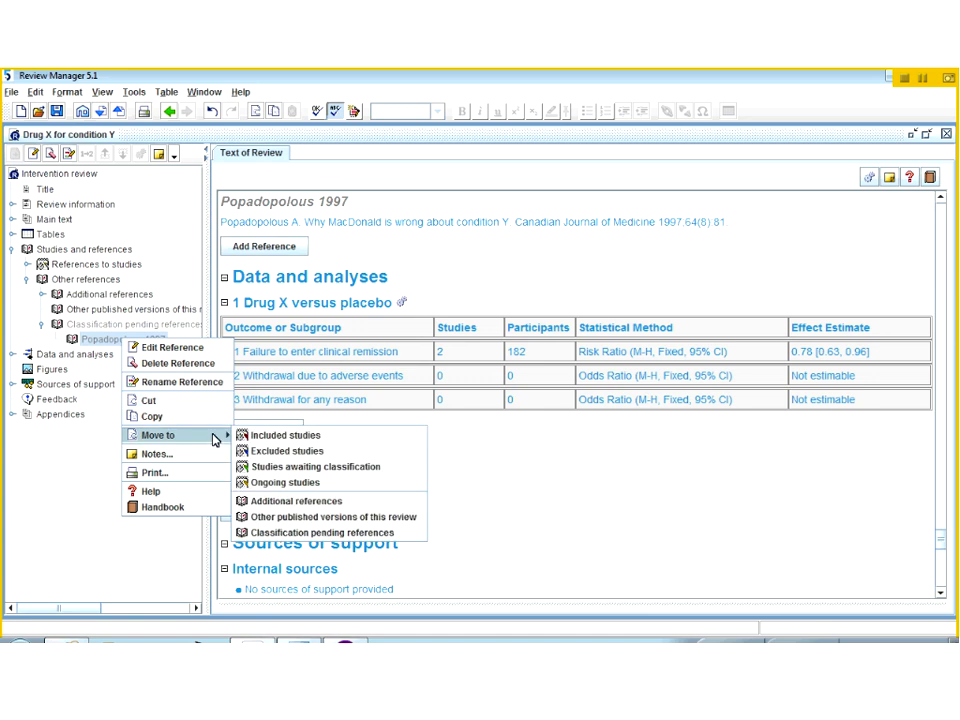
click(320, 501)
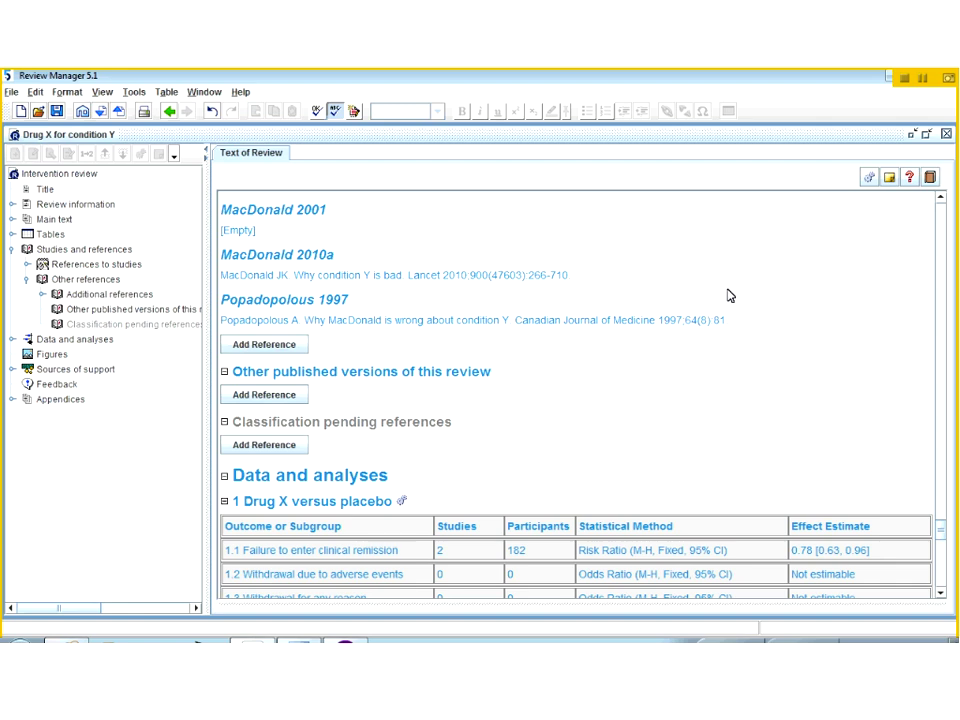
scroll(728, 295, up, 3)
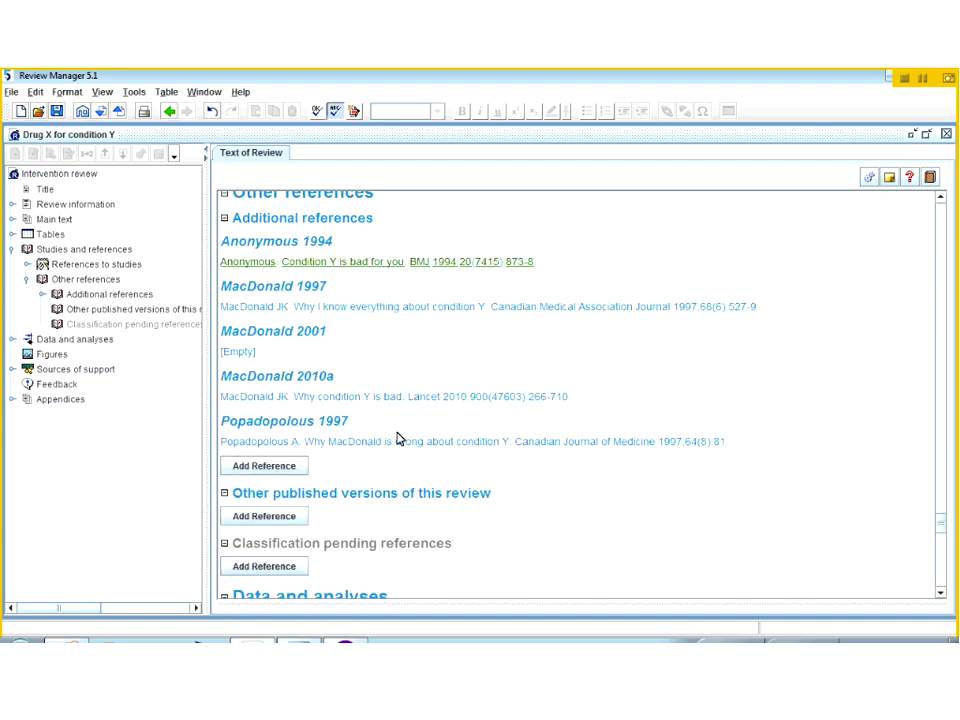
Step: Show the "Ovid search strategies for MEDLINE" appendix and copy it from the review outline
click(13, 399)
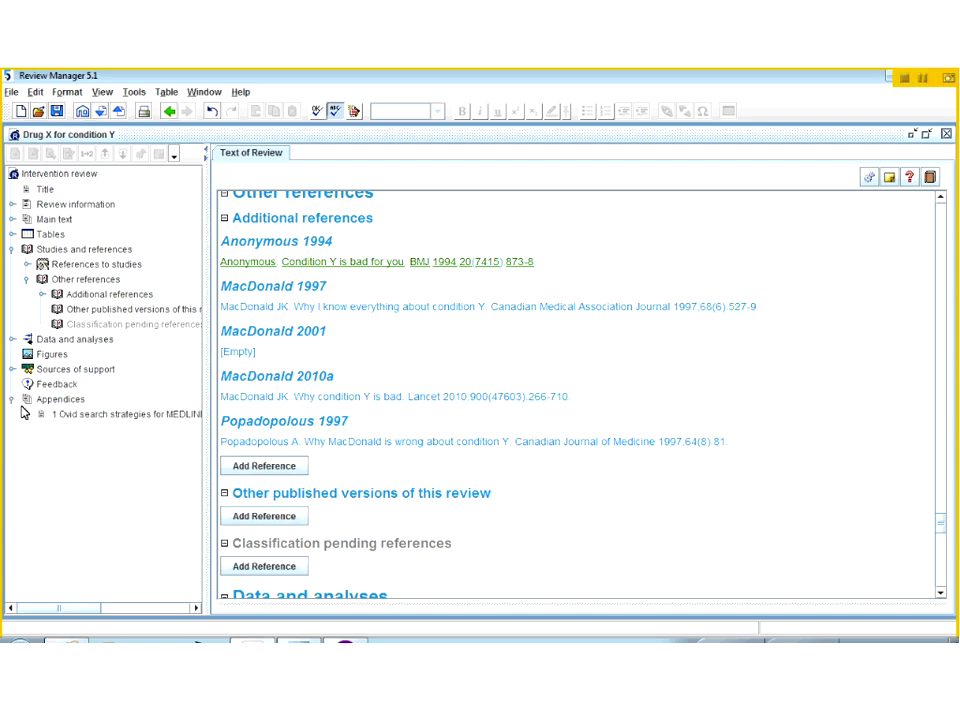
click(104, 416)
double_click(104, 416)
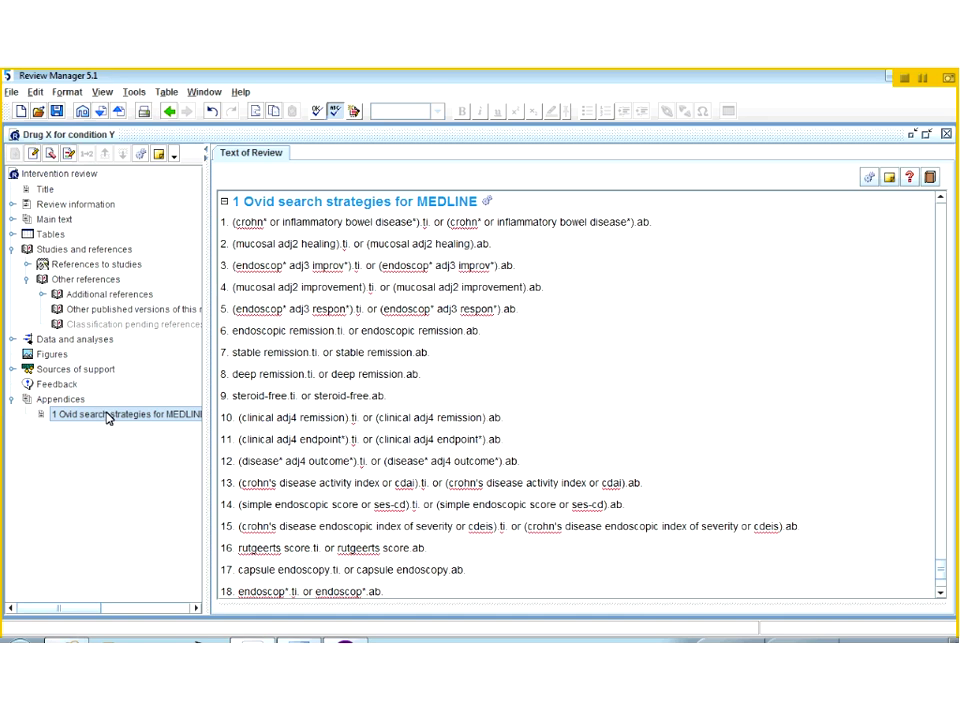
right_click(104, 417)
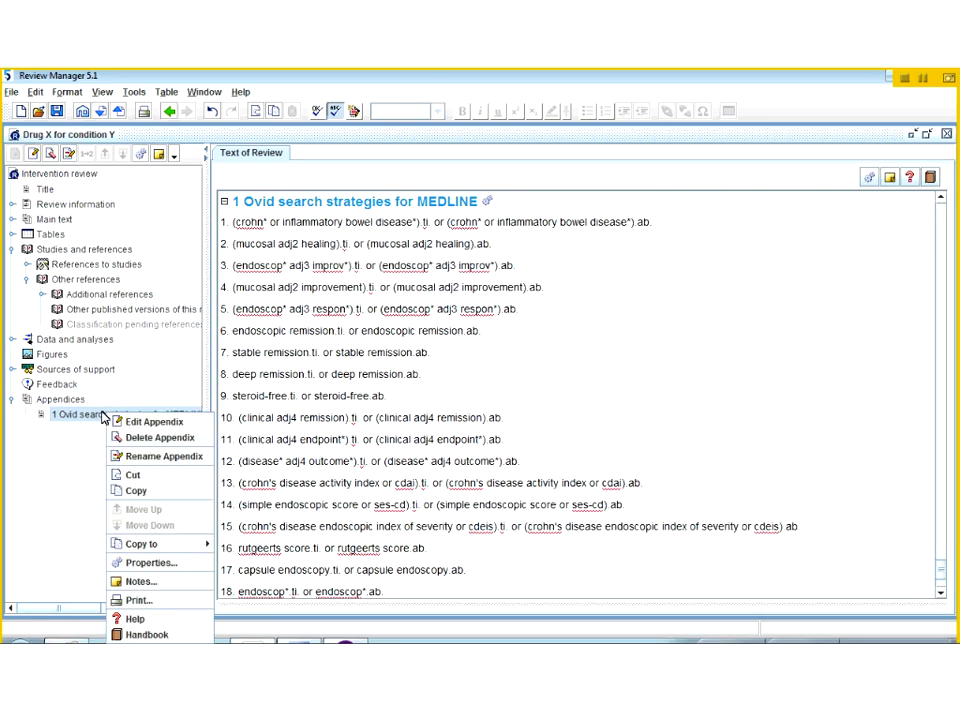
click(120, 490)
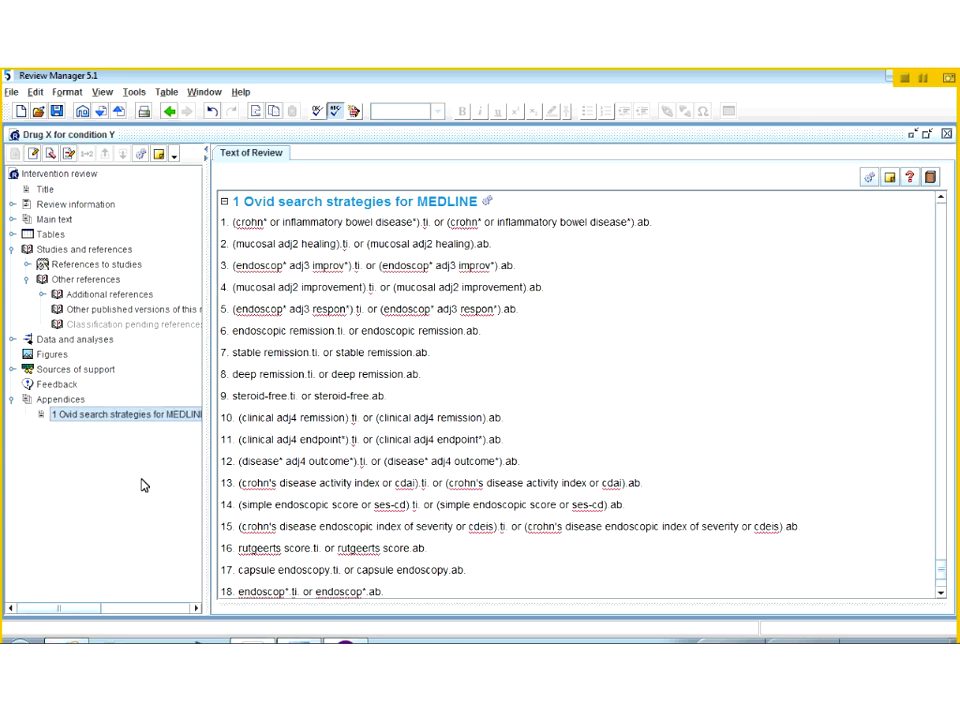
right_click(96, 416)
key(Escape)
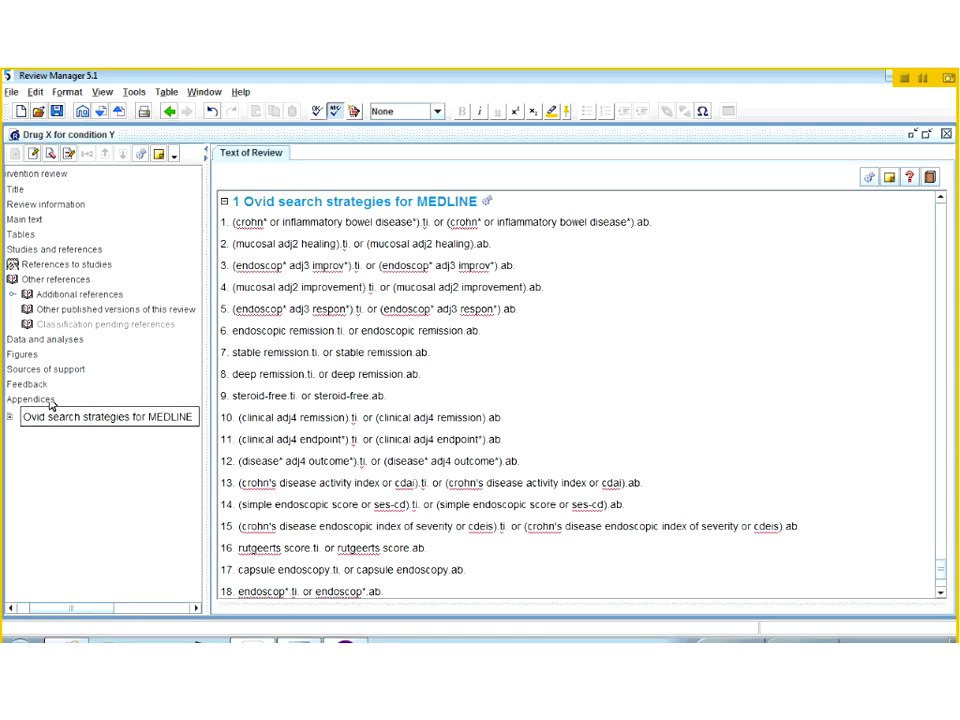
click(60, 401)
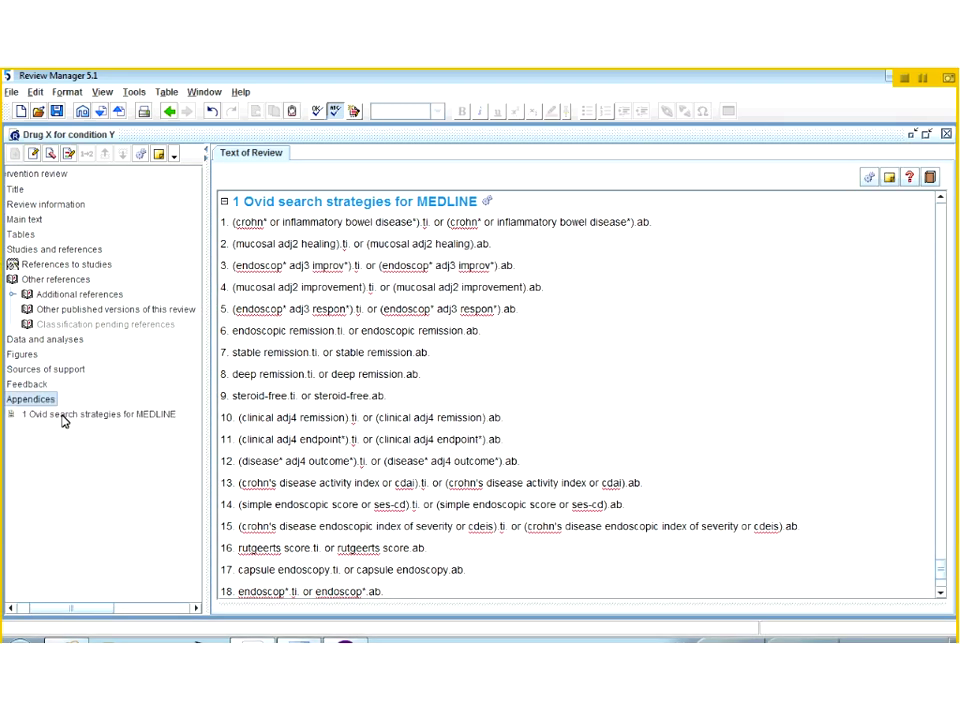
right_click(62, 421)
click(90, 493)
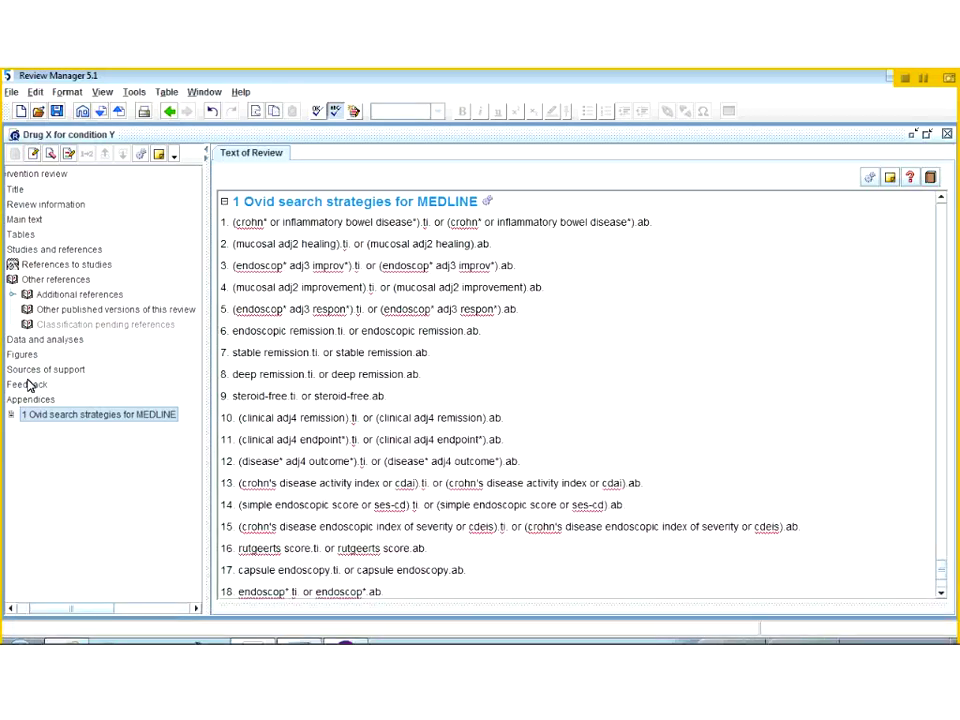
Step: Add a new appendix titled "EMbase search" to the Appendices
click(11, 608)
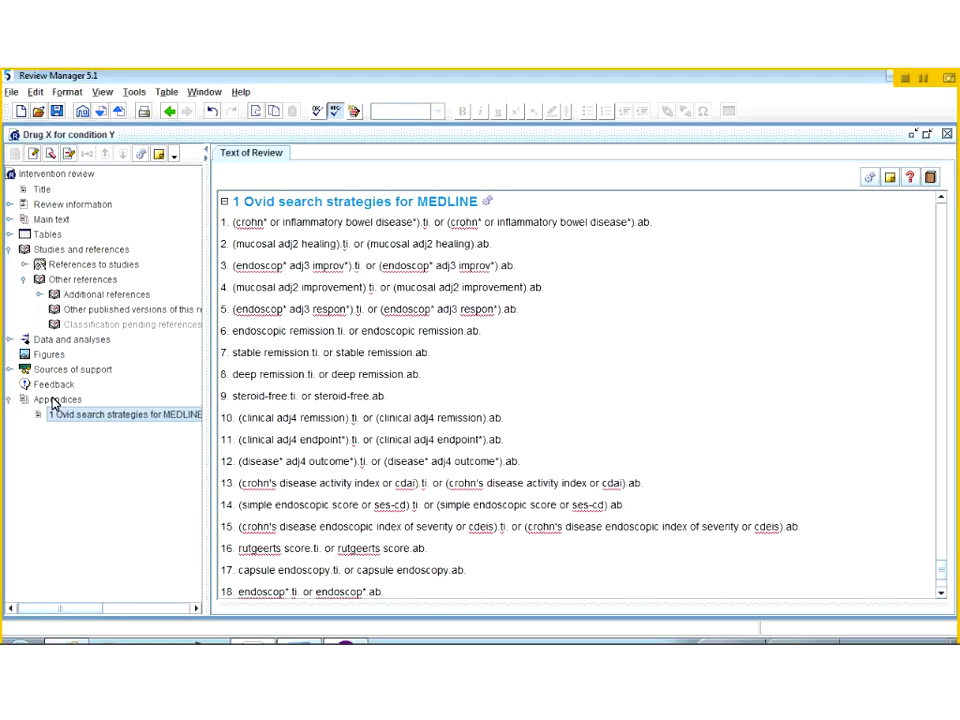
click(52, 400)
right_click(52, 400)
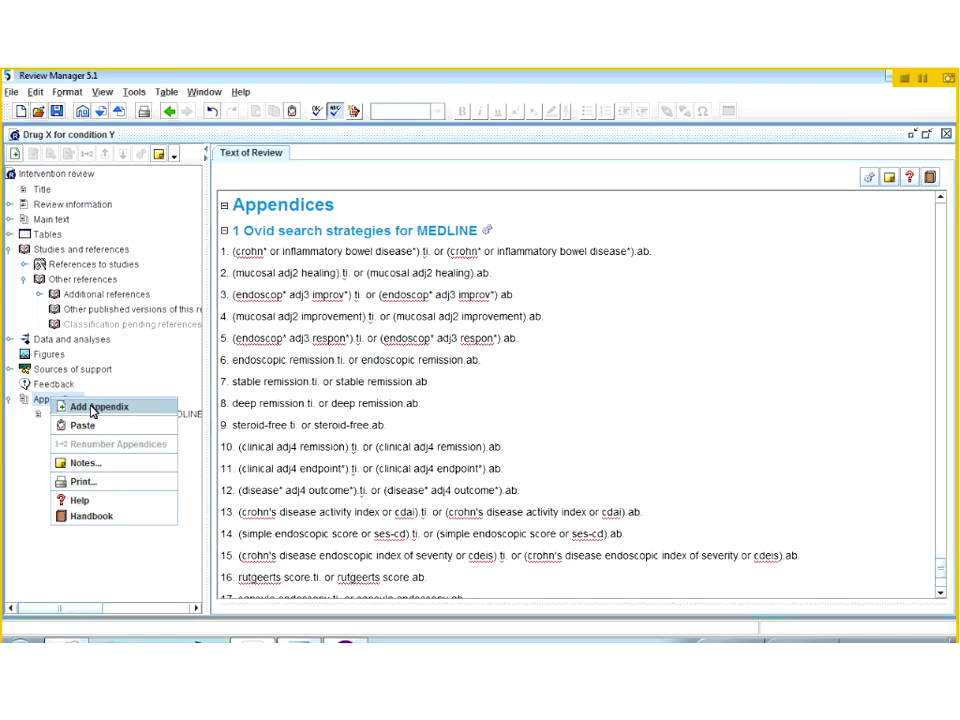
click(87, 410)
text(E)
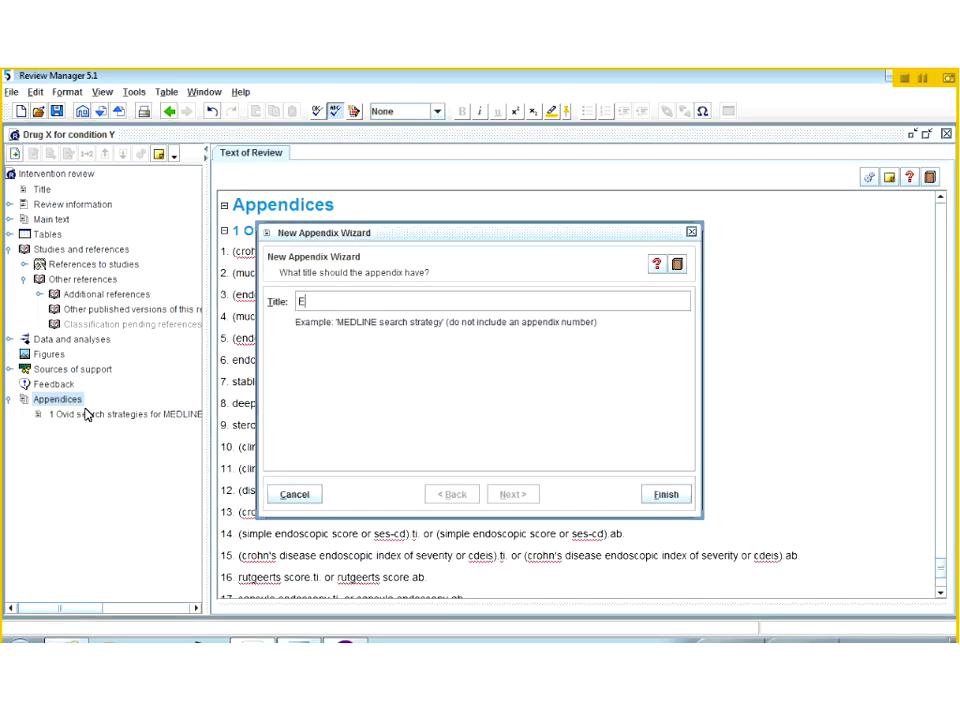
text(Mbase search)
click(666, 495)
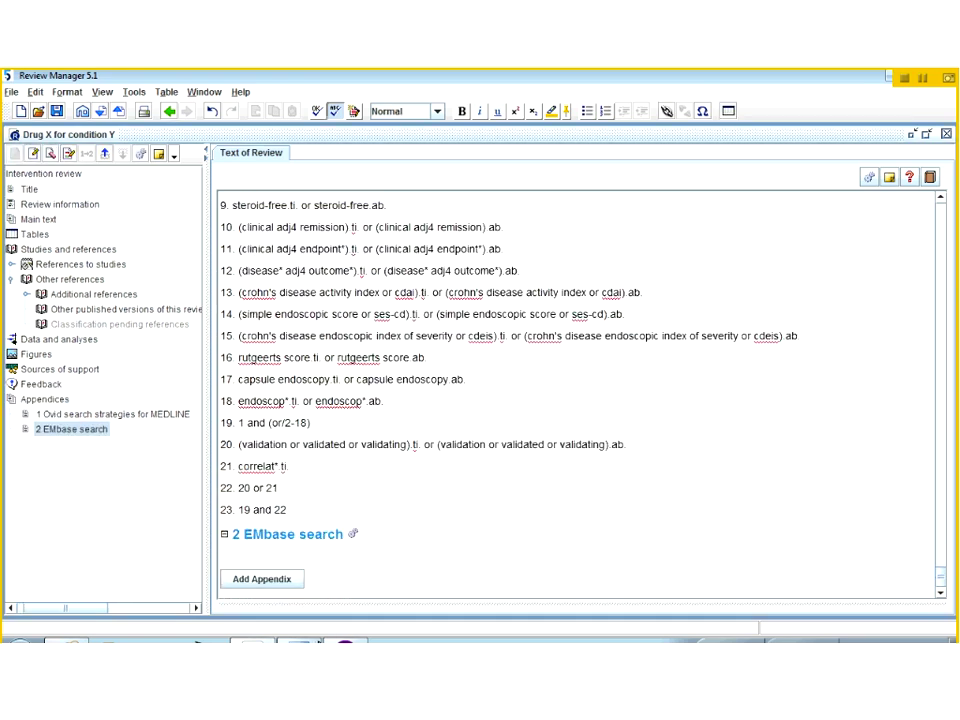
Step: Copy all 23 search lines of the MEDLINE appendix into the body of the "EMbase search" appendix
drag(312, 512, 225, 288)
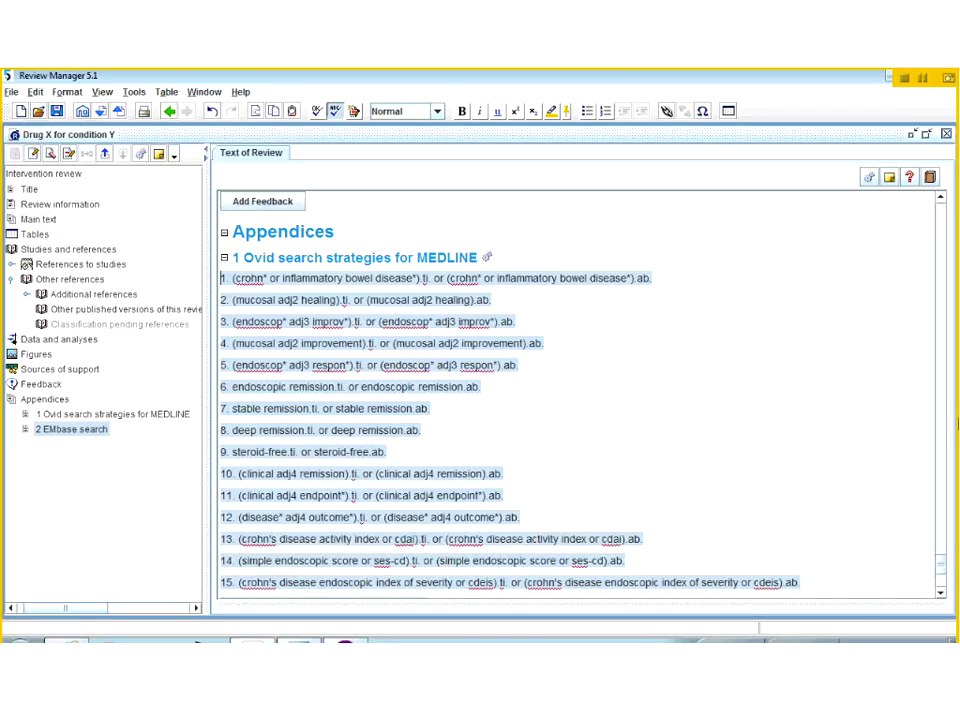
scroll(937, 586, down, 3)
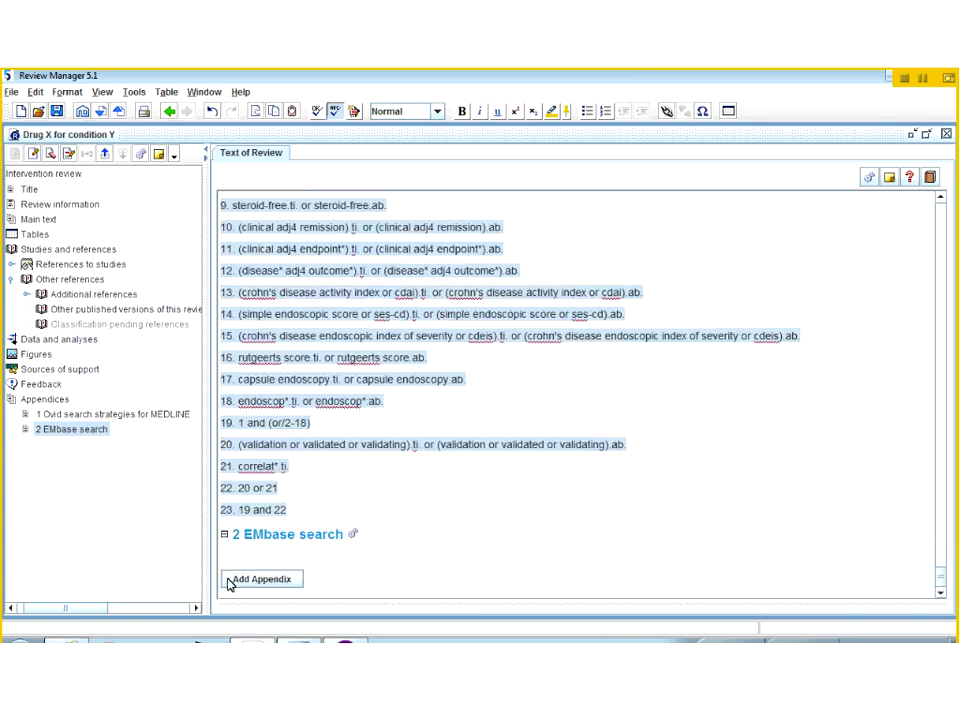
click(236, 557)
right_click(236, 557)
click(284, 605)
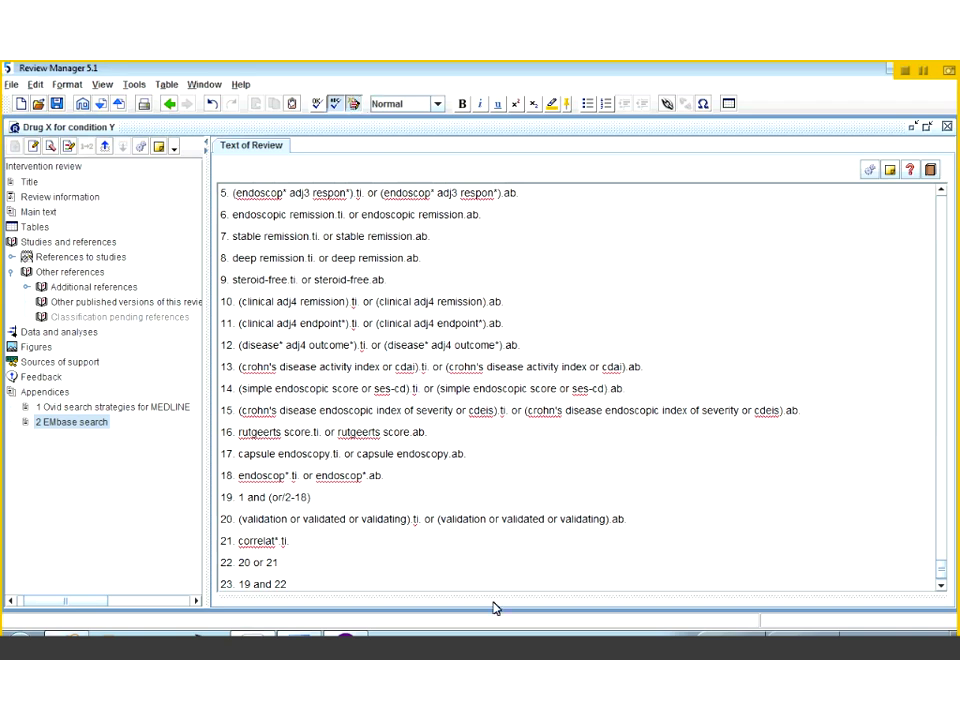
Step: Delete the final search line "23. 19 and 22" from the "EMbase search" appendix as a tracked change
key(BackSpace)
key(BackSpace)
key(BackSpace)
key(BackSpace)
key(BackSpace)
key(BackSpace)
key(BackSpace)
key(BackSpace)
key(BackSpace)
key(BackSpace)
key(BackSpace)
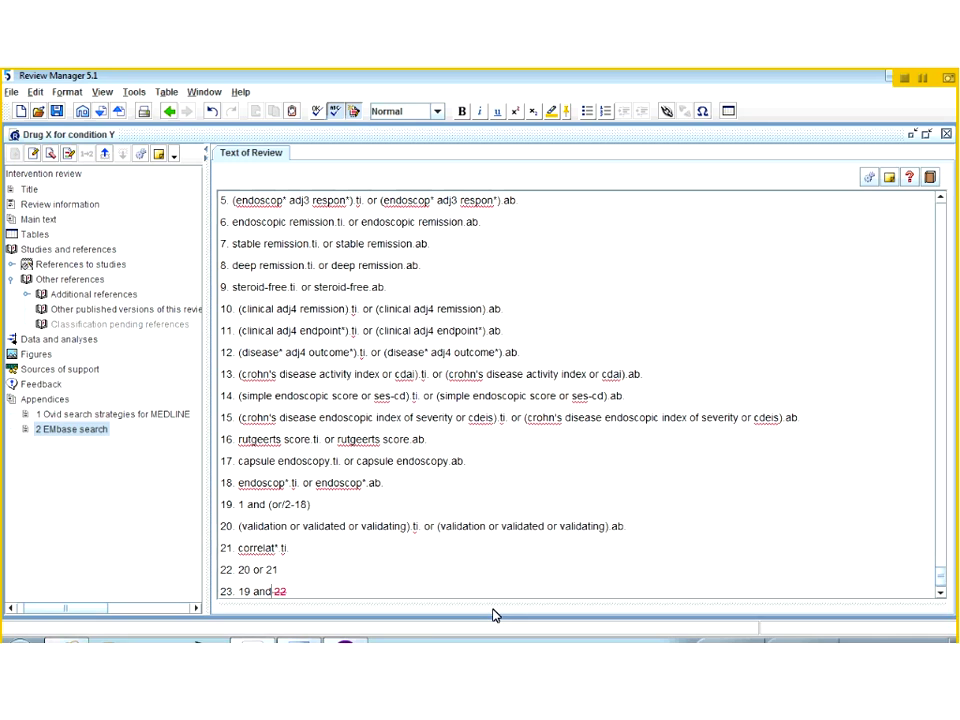
key(BackSpace)
Step: Delete the duplicated word "really" from the first sentence of Description of the condition in the Background as a tracked change
click(47, 221)
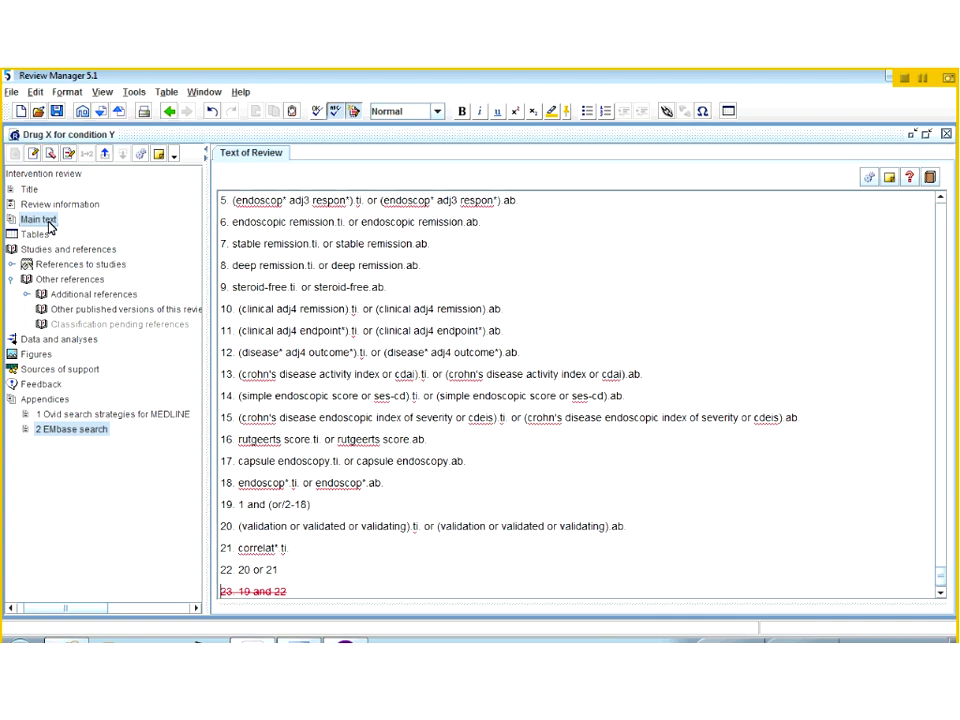
click(9, 608)
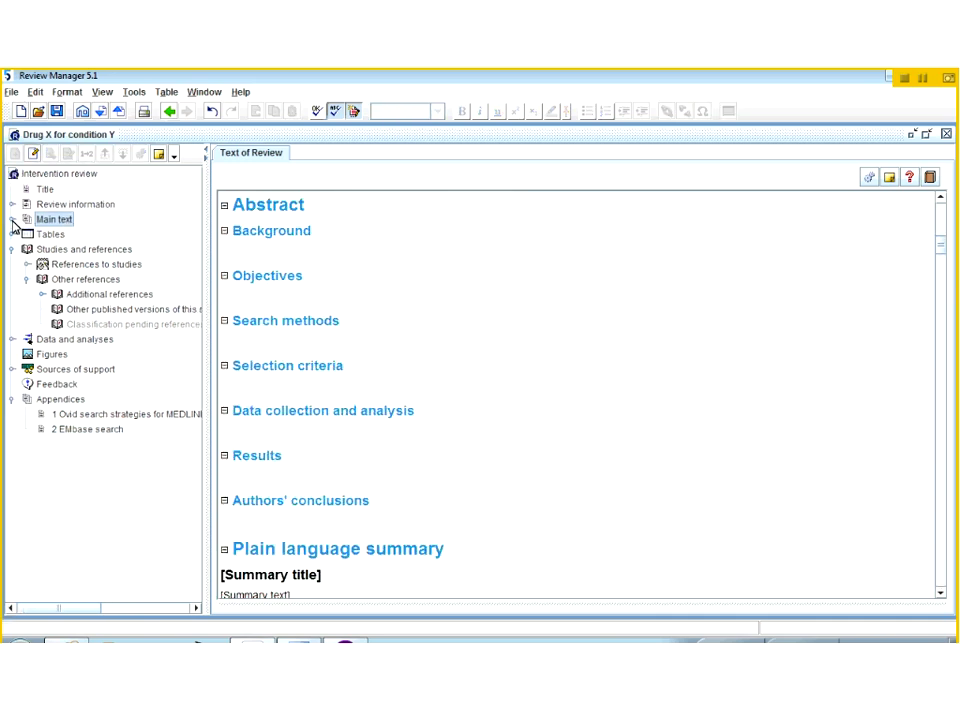
click(12, 220)
click(74, 265)
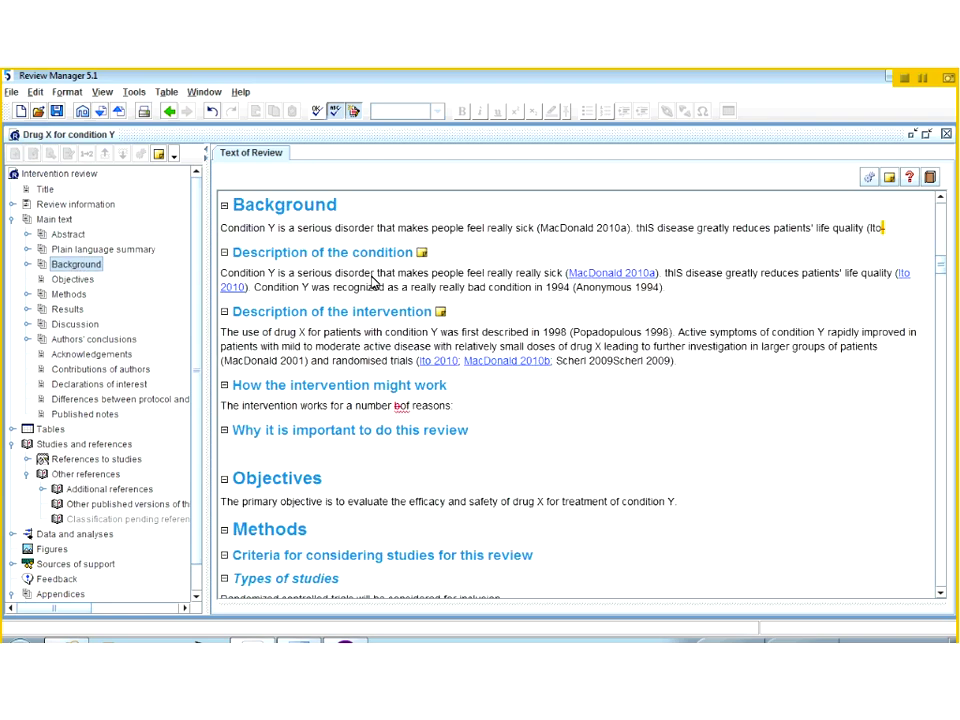
click(372, 273)
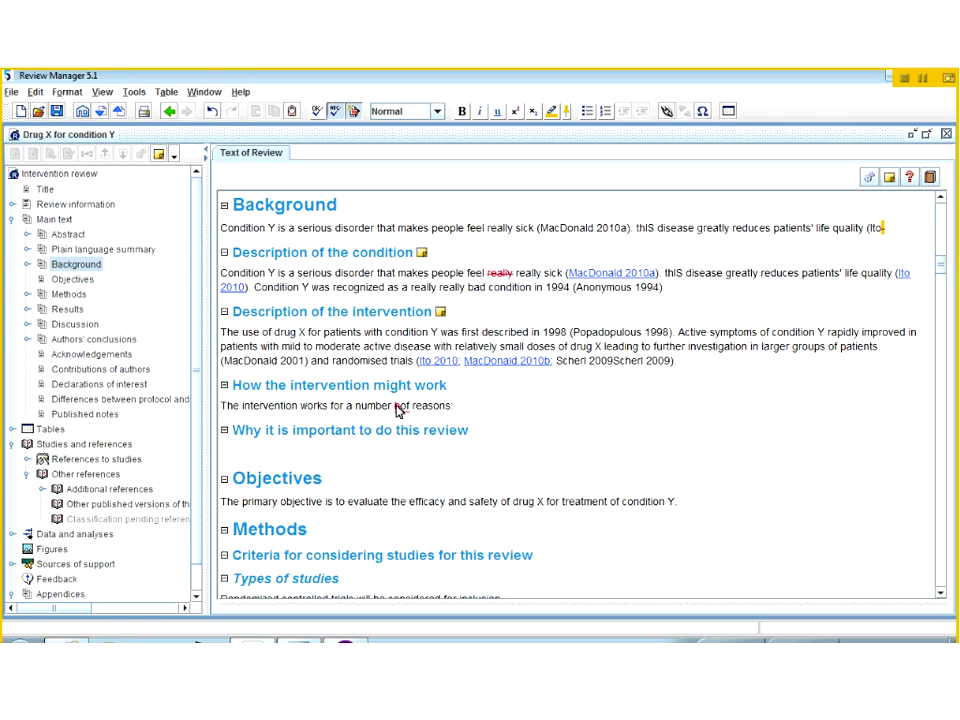
mouse_move(398, 411)
Step: Save the review to the Desktop as "Drug X for condition Y.rm5", replacing the existing file
click(12, 92)
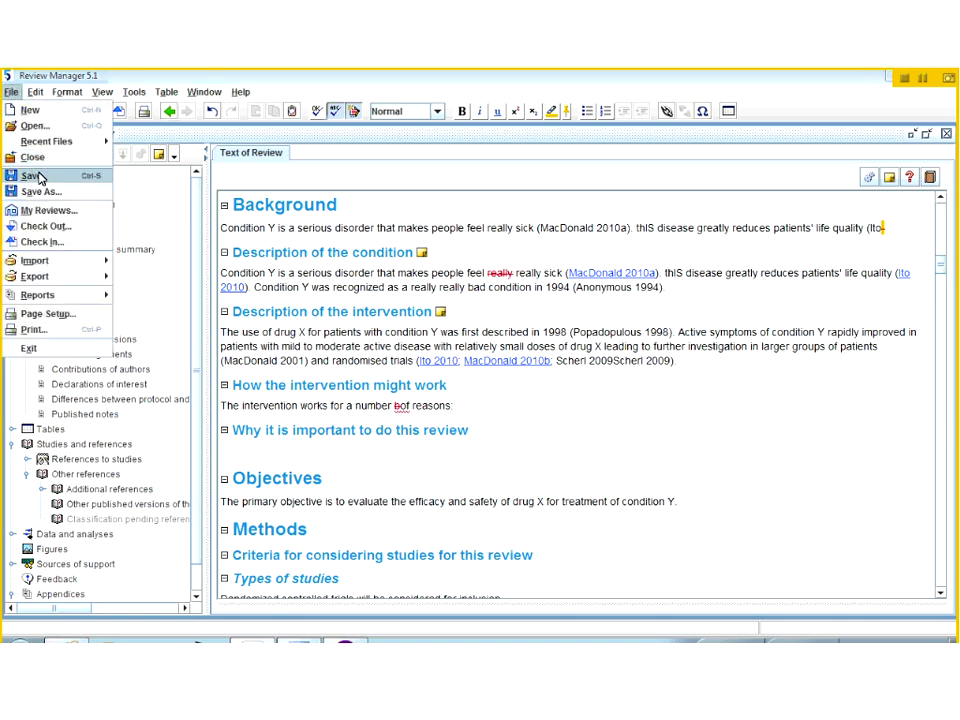
click(40, 178)
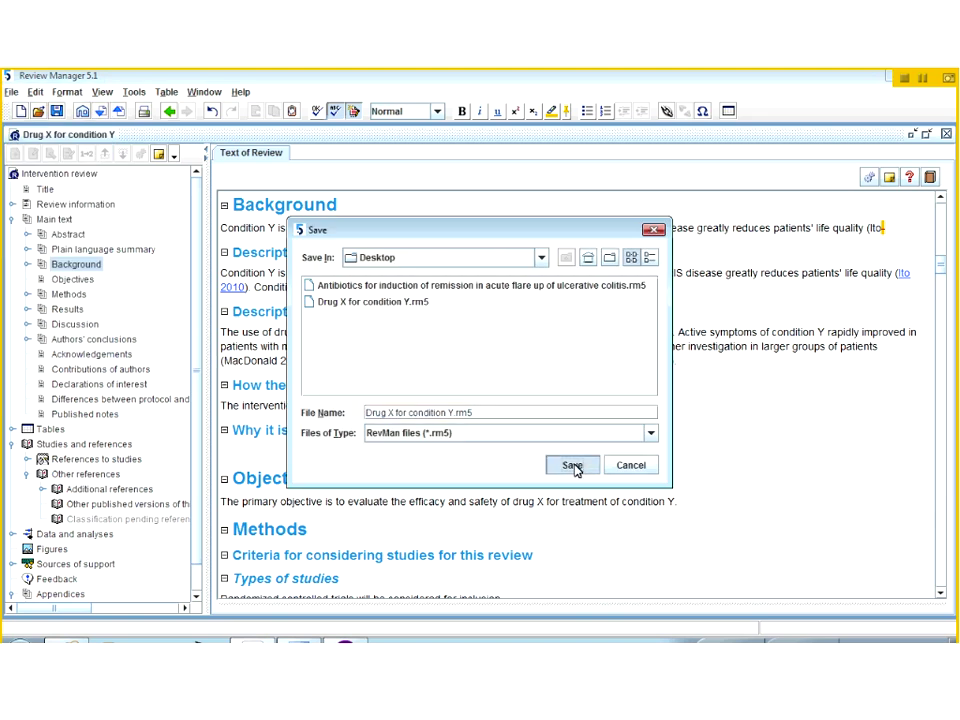
click(574, 465)
click(460, 376)
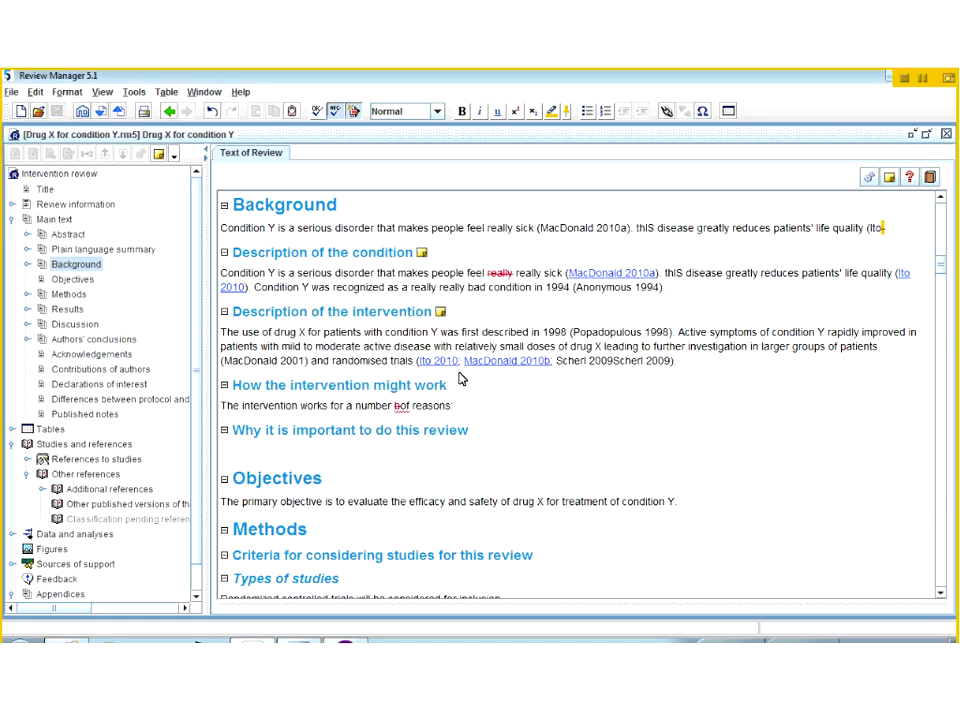
Step: Check the review in to the training server with the version description "Oct 30"
click(14, 93)
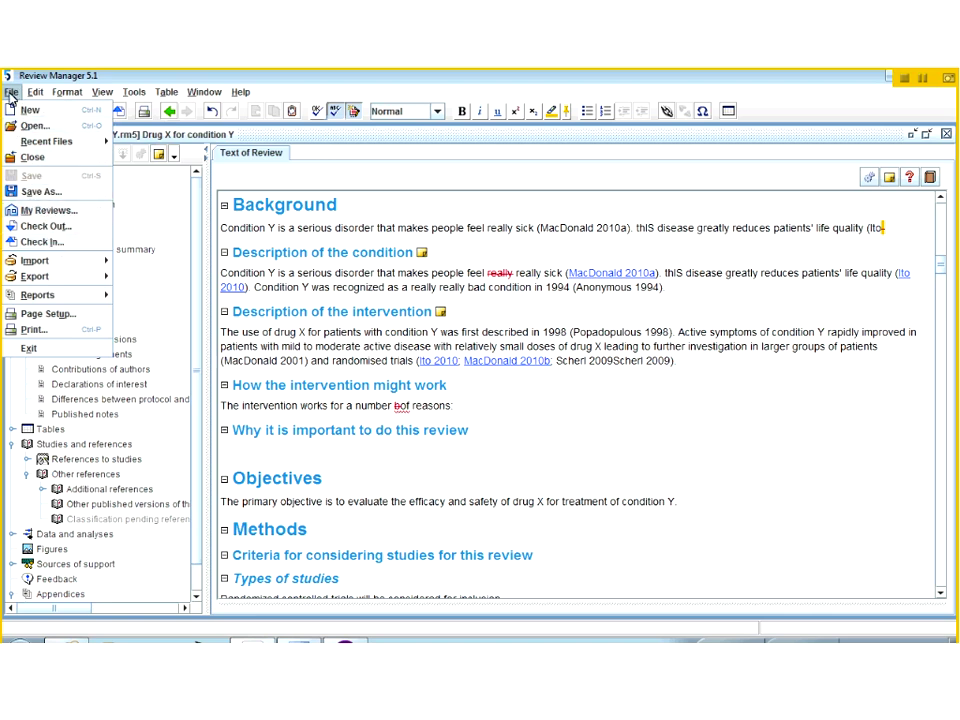
click(56, 243)
text(Oct 30)
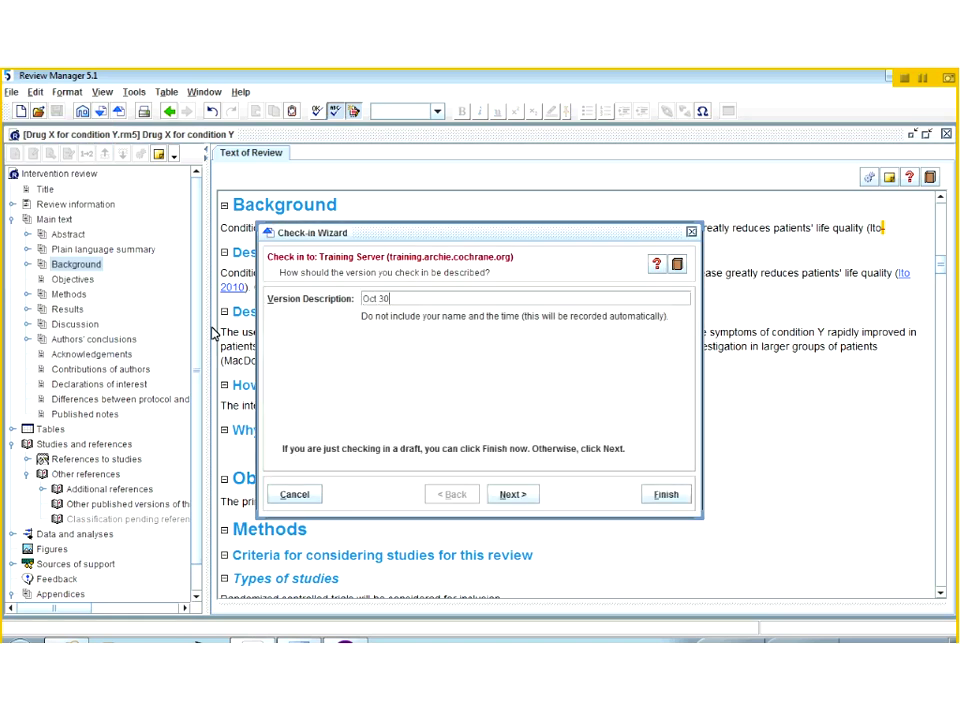
click(516, 503)
click(666, 496)
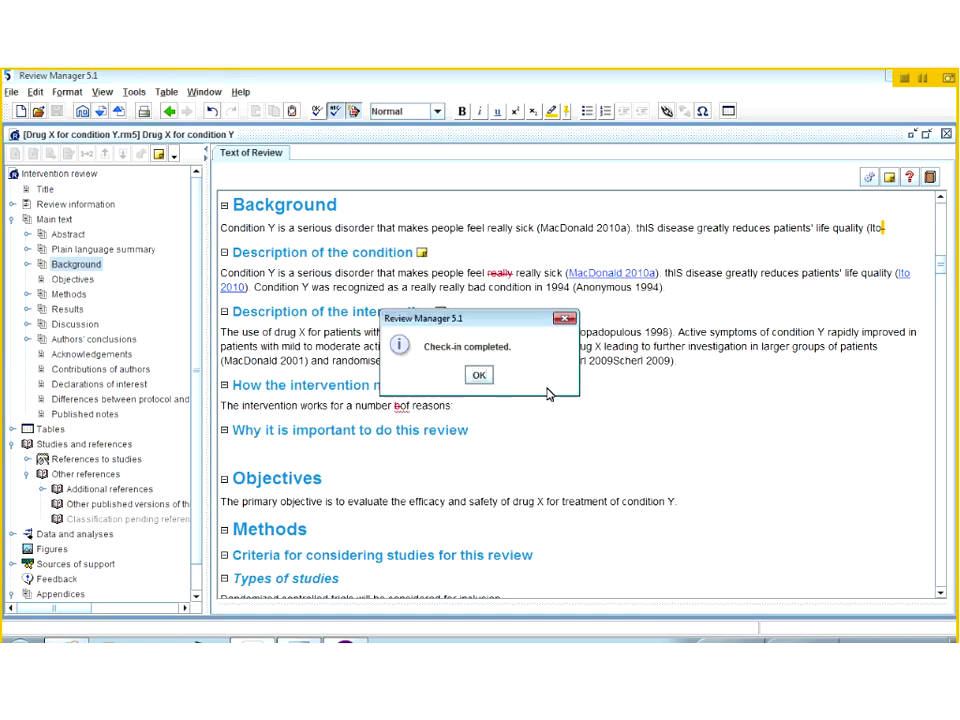
click(477, 377)
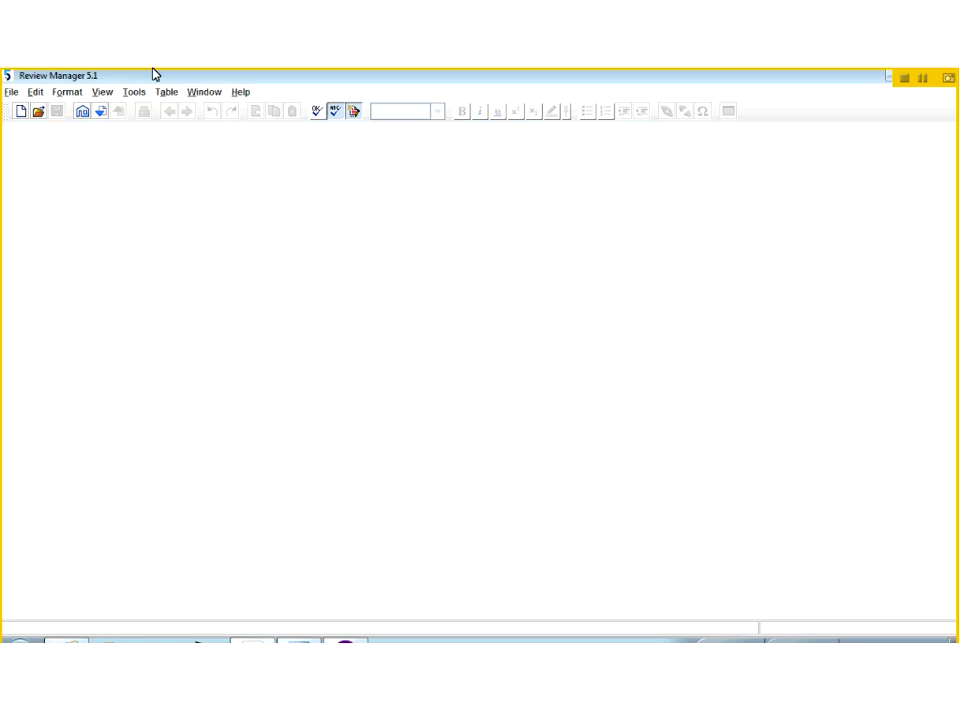
Step: Check out the review "Drug X for condition Y" (no. 999) from the list of own reviews
click(11, 92)
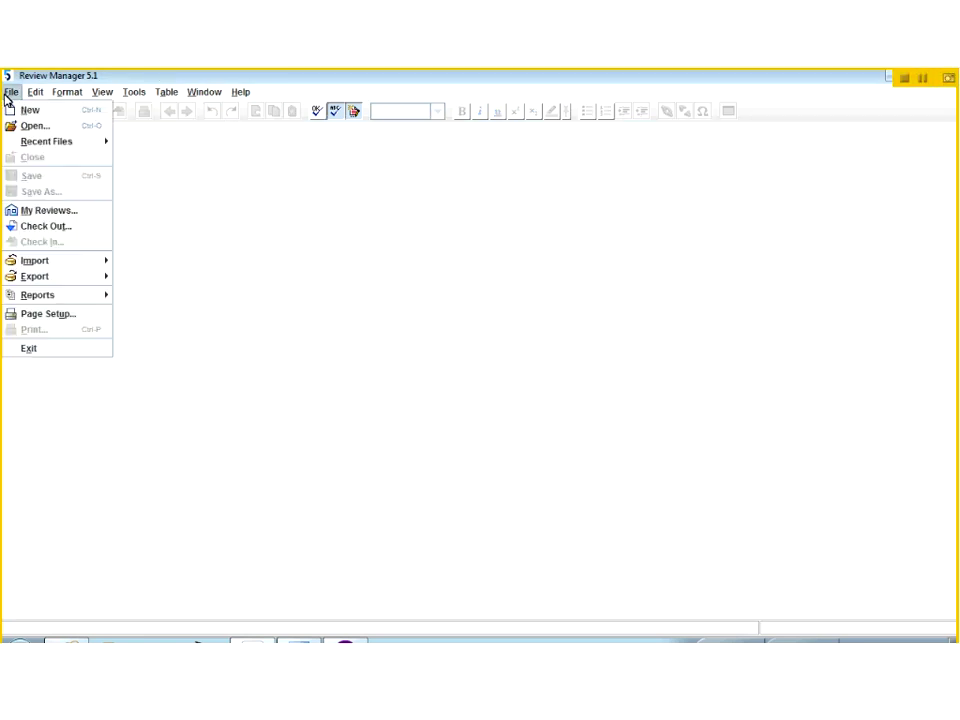
click(68, 213)
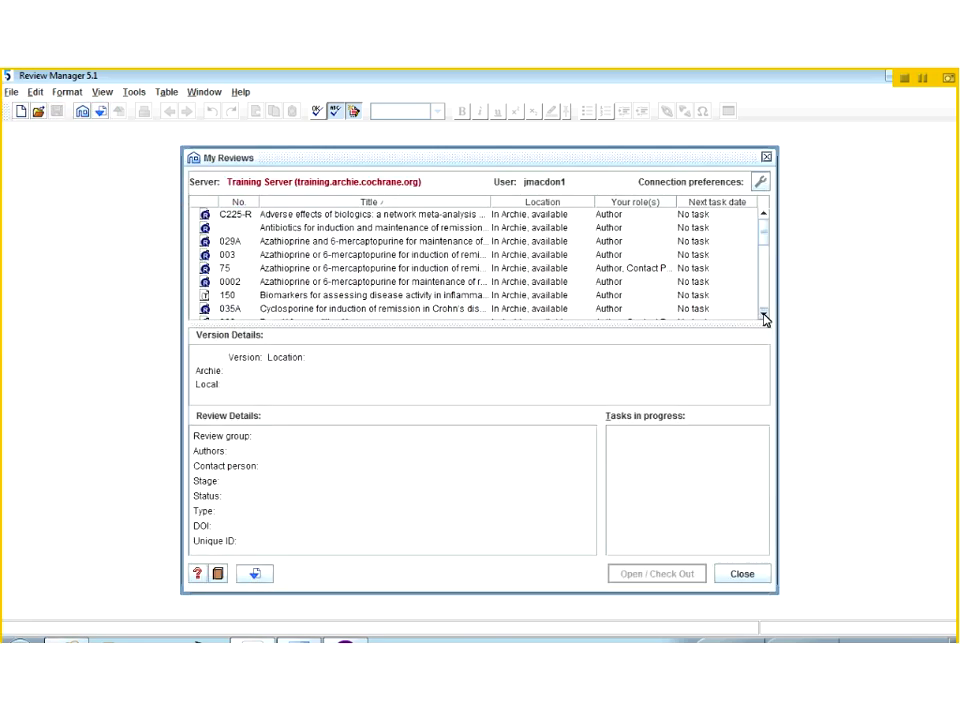
scroll(764, 319, down, 1)
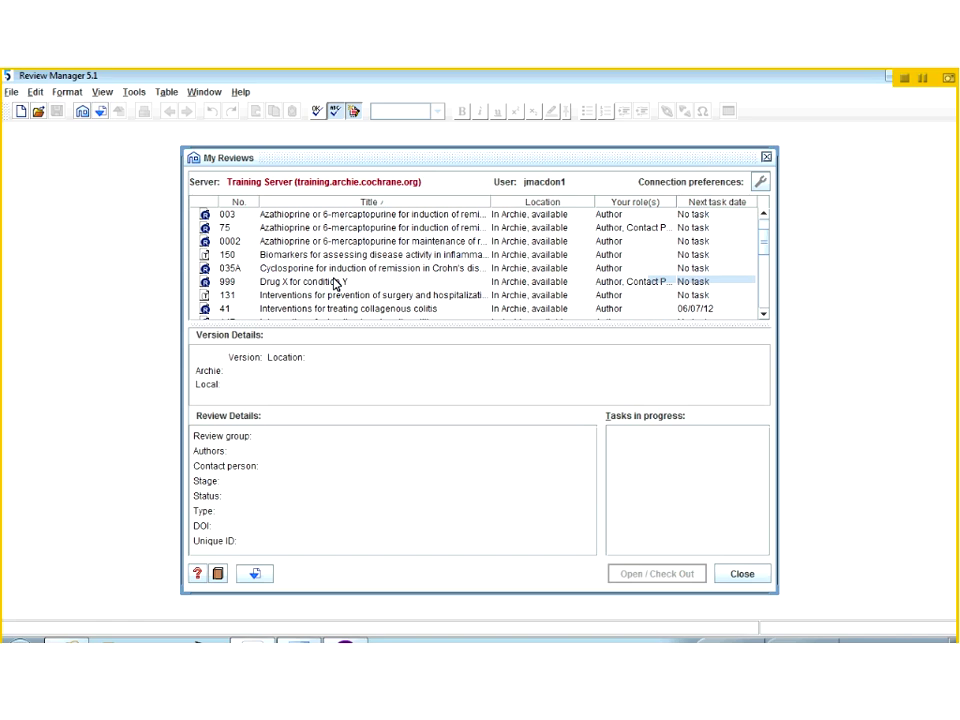
click(335, 283)
click(676, 576)
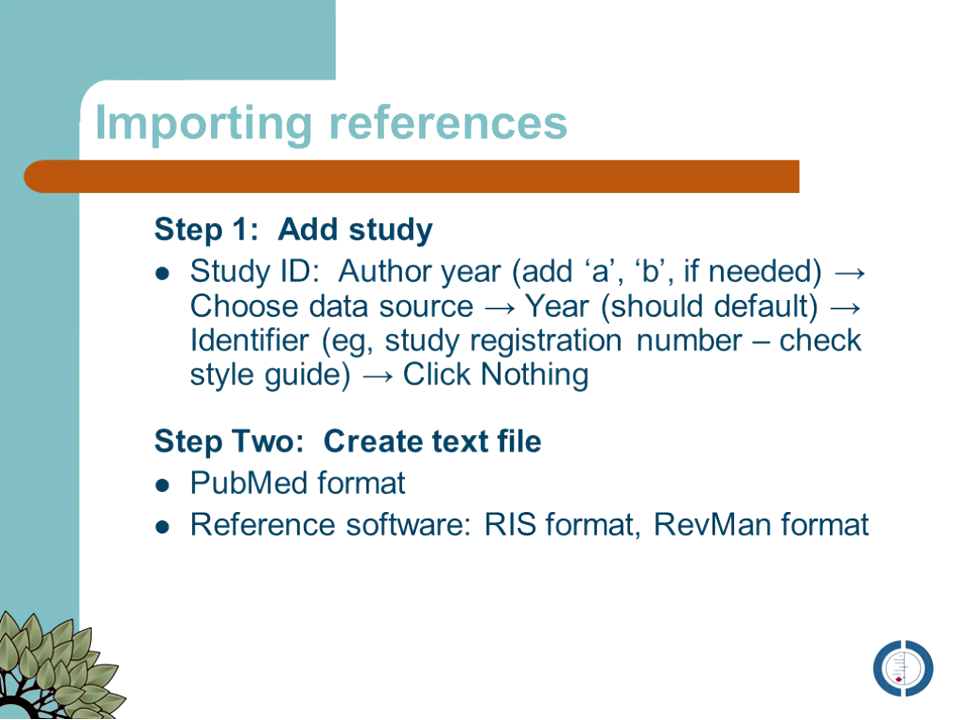
key(Page_Down)
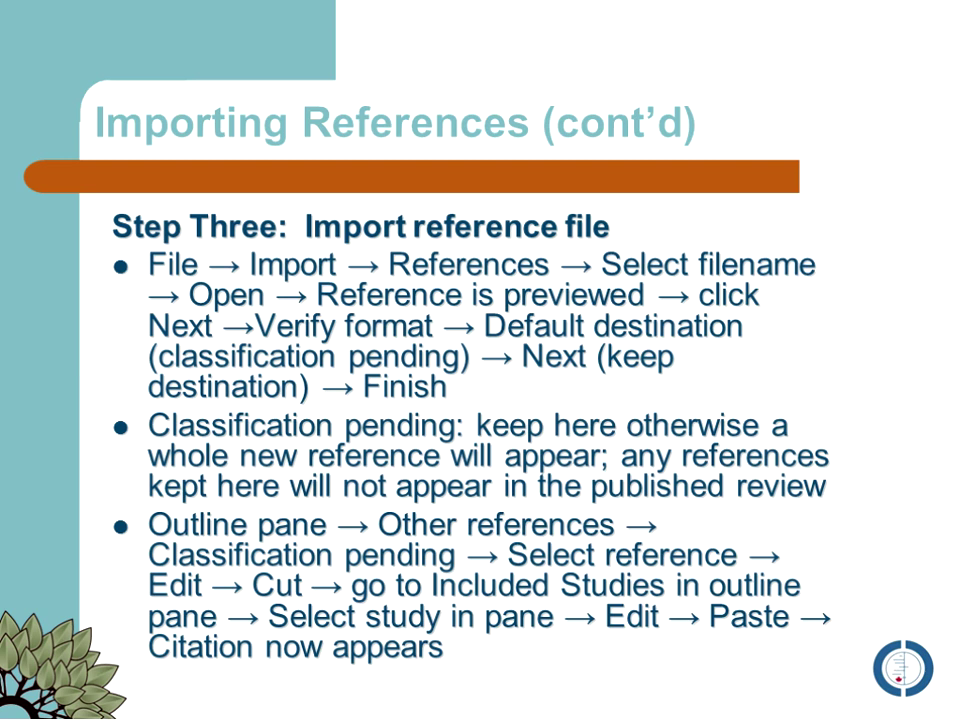
key(Page_Down)
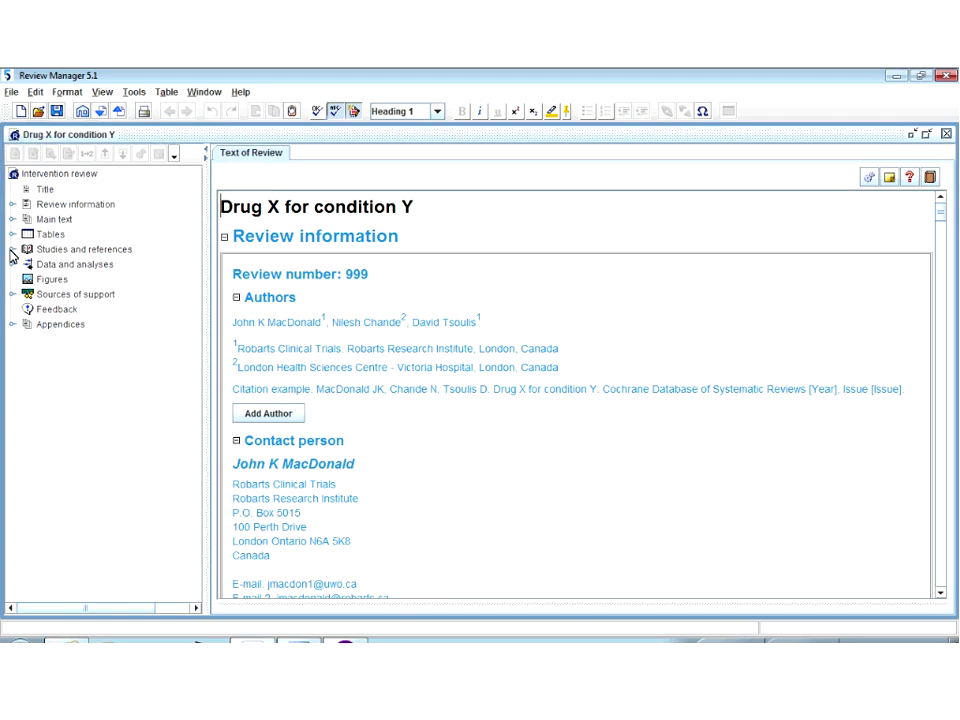
Step: Add the included study "Scherl 2009" with published data only, year 2009, no identifiers and no follow-up action
click(51, 253)
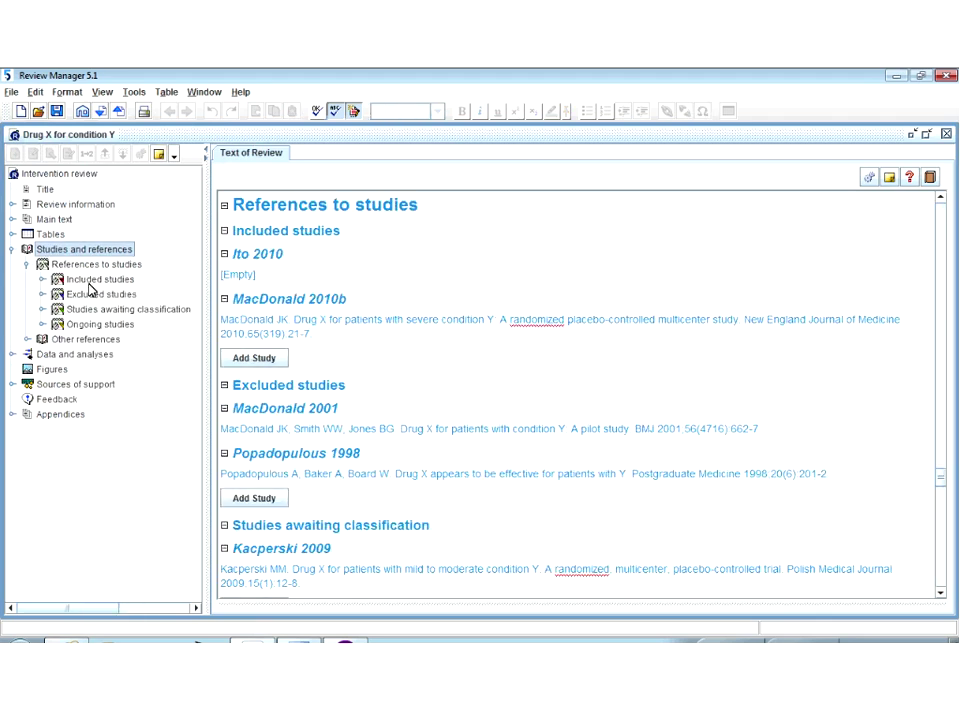
click(90, 281)
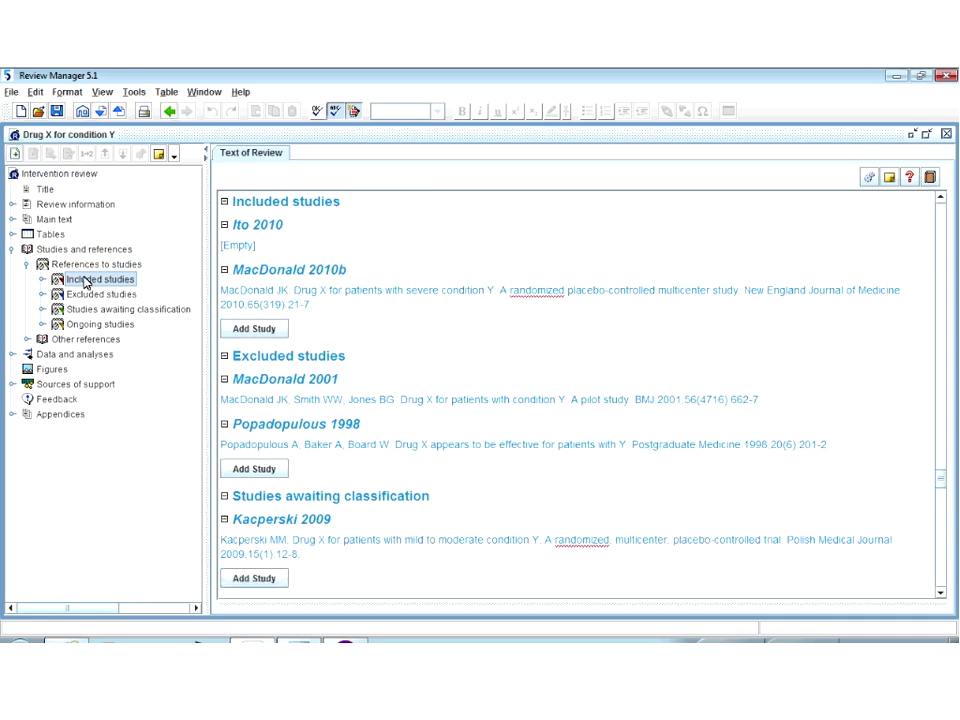
click(43, 280)
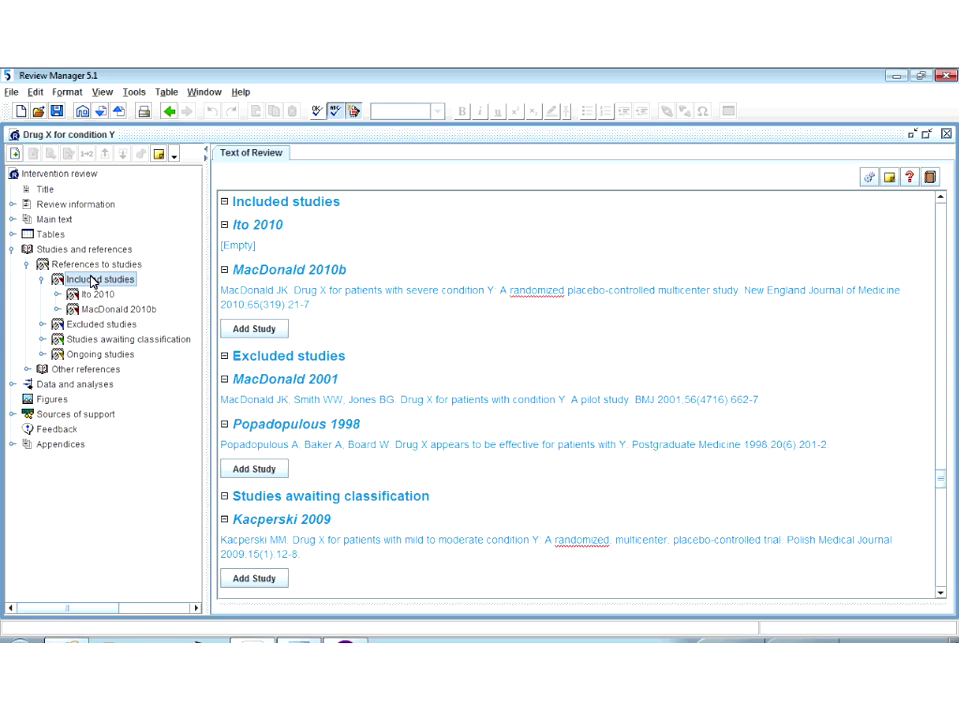
click(272, 332)
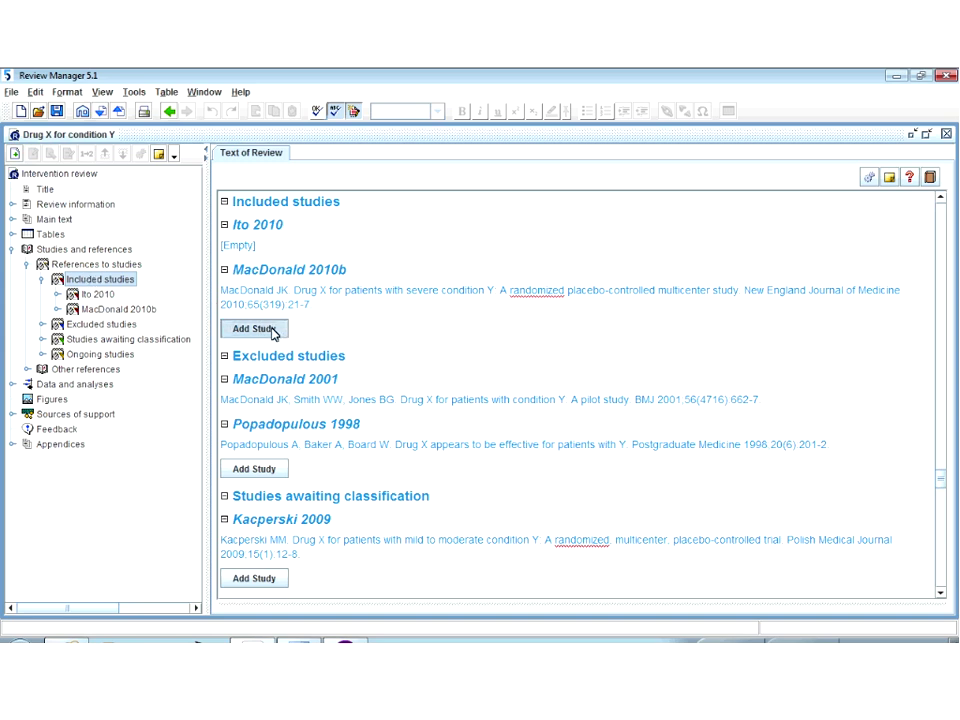
text(Sc)
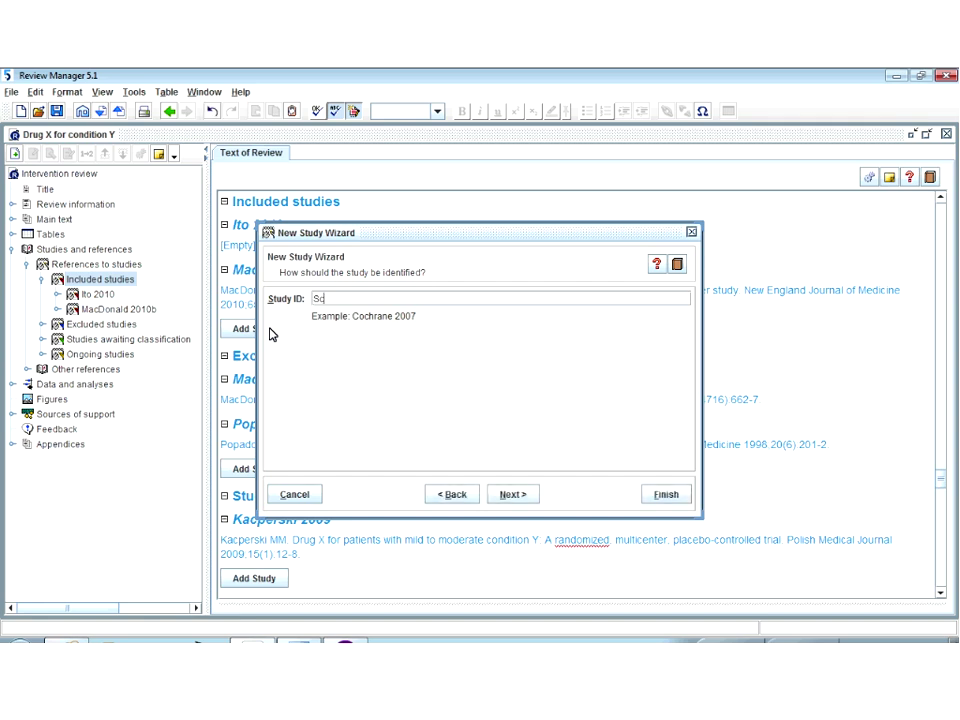
text(herl 2009)
click(520, 496)
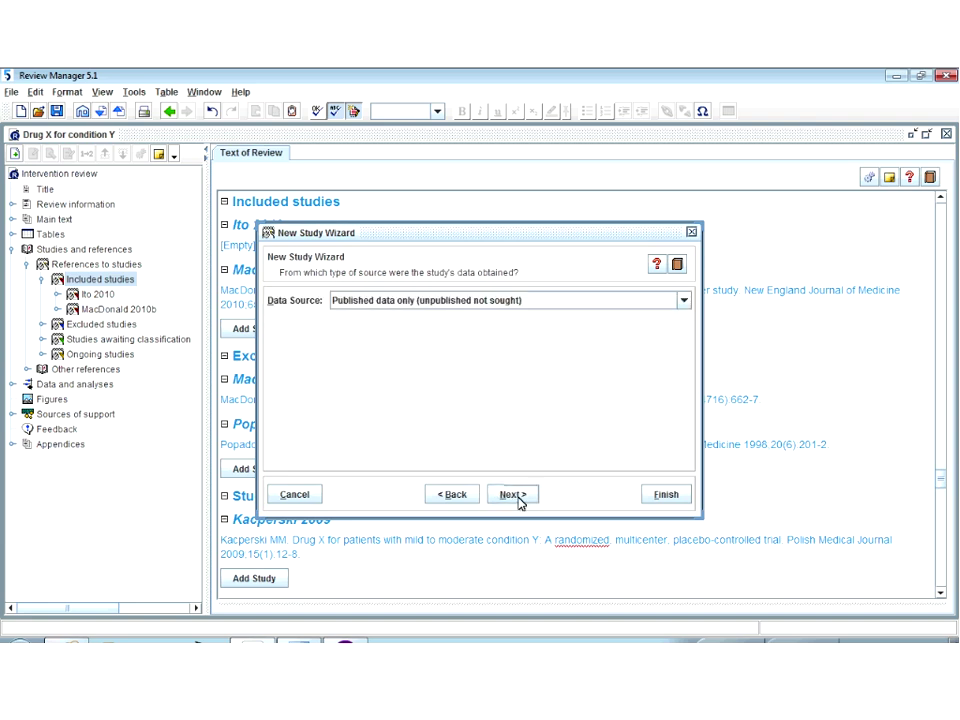
click(517, 495)
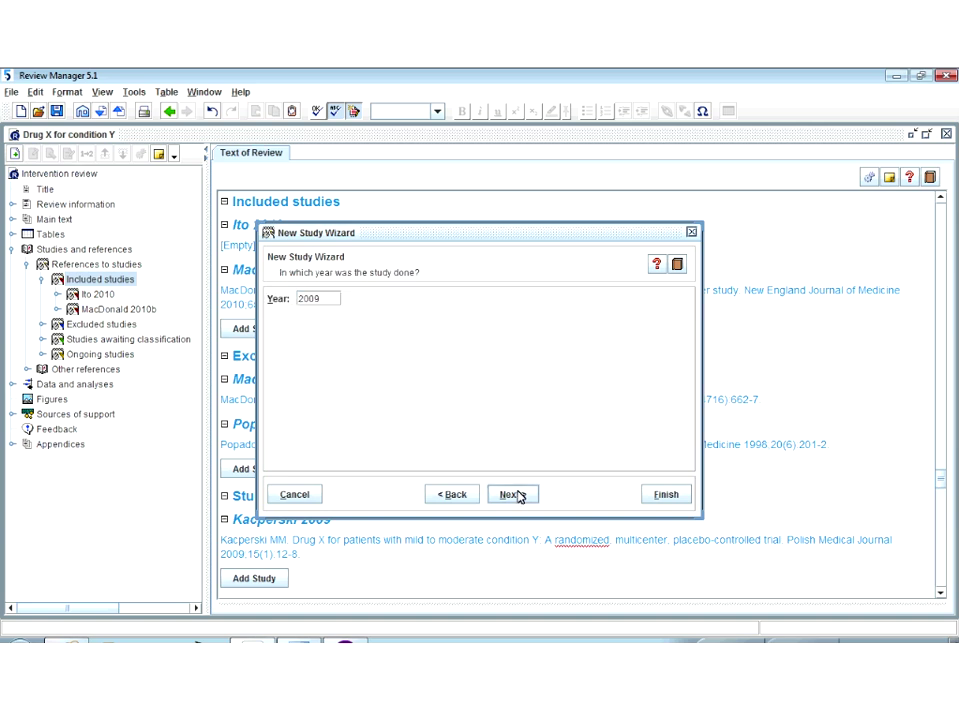
click(518, 497)
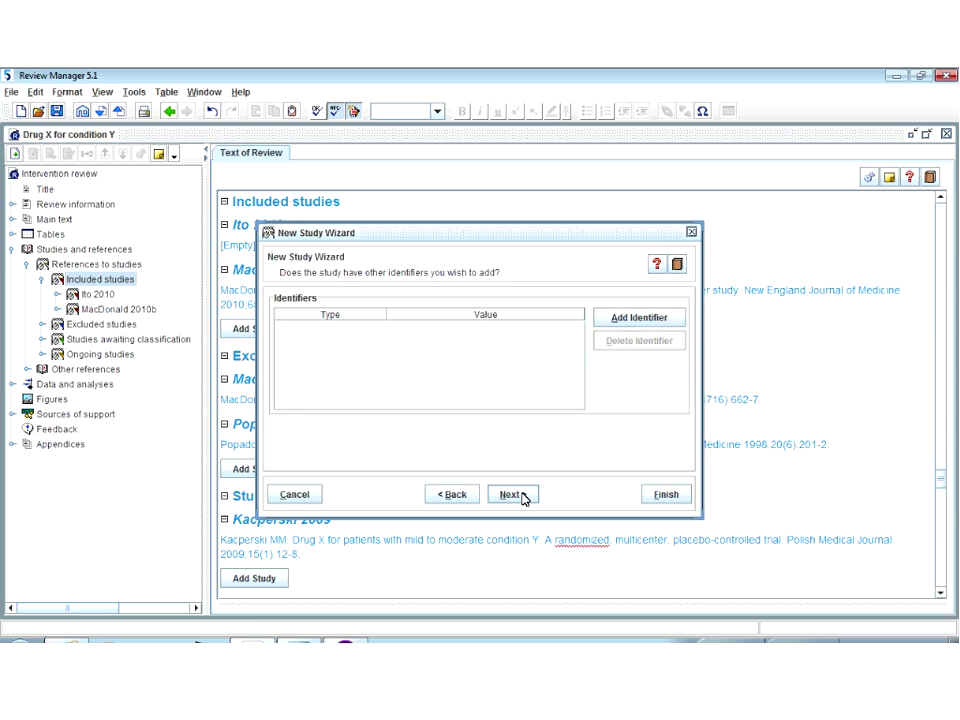
click(521, 495)
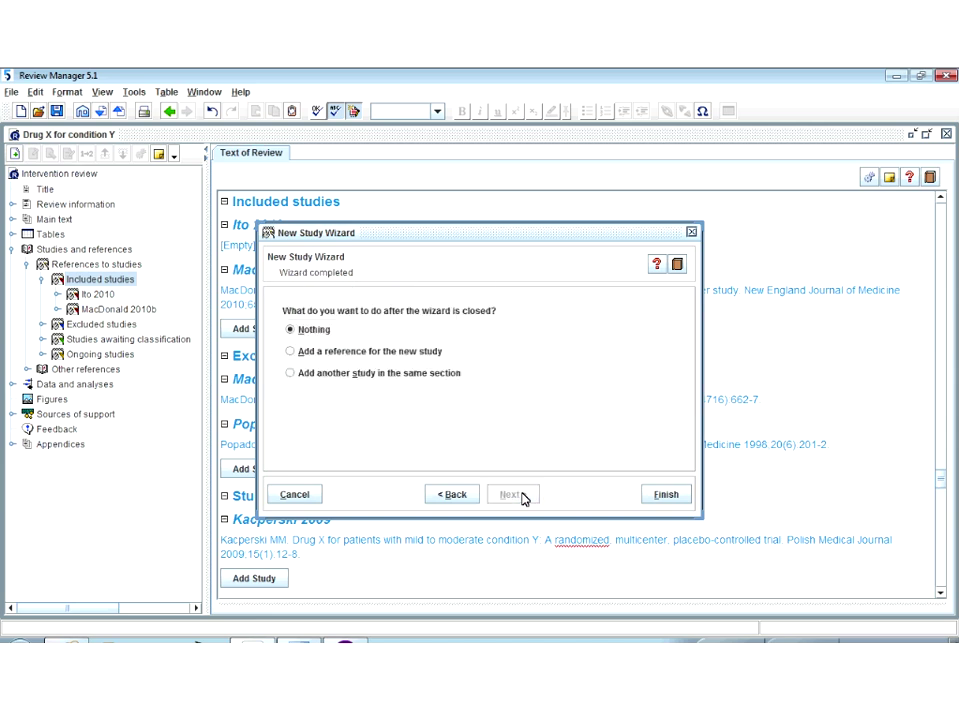
click(666, 495)
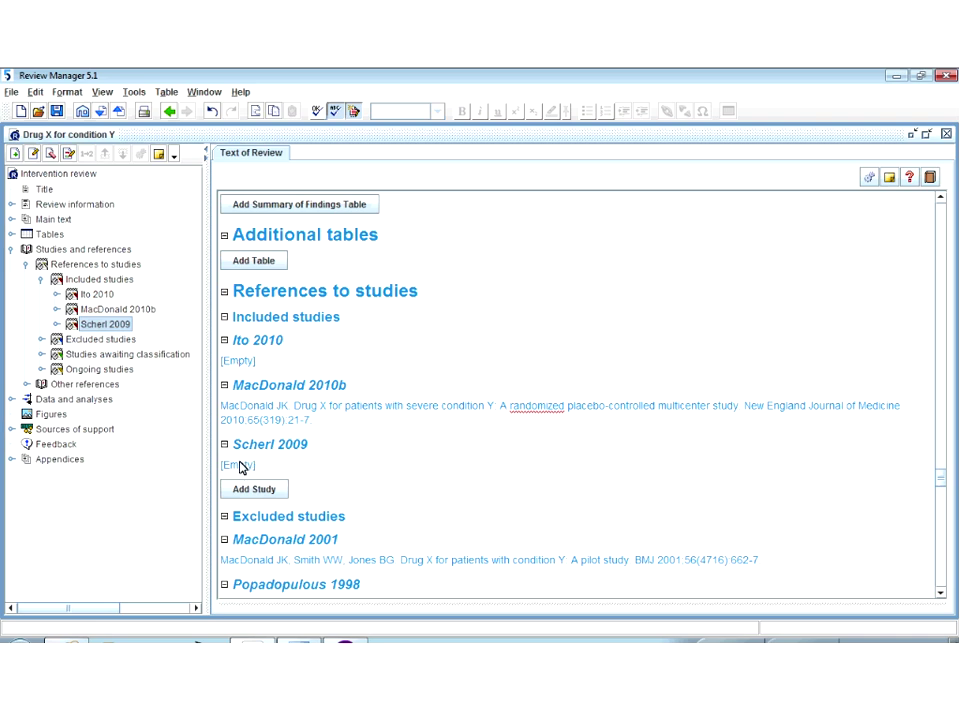
Step: Start a reference import and load the text file "pubmed_result_Ito.txt" from the Desktop
click(11, 92)
mouse_move(72, 265)
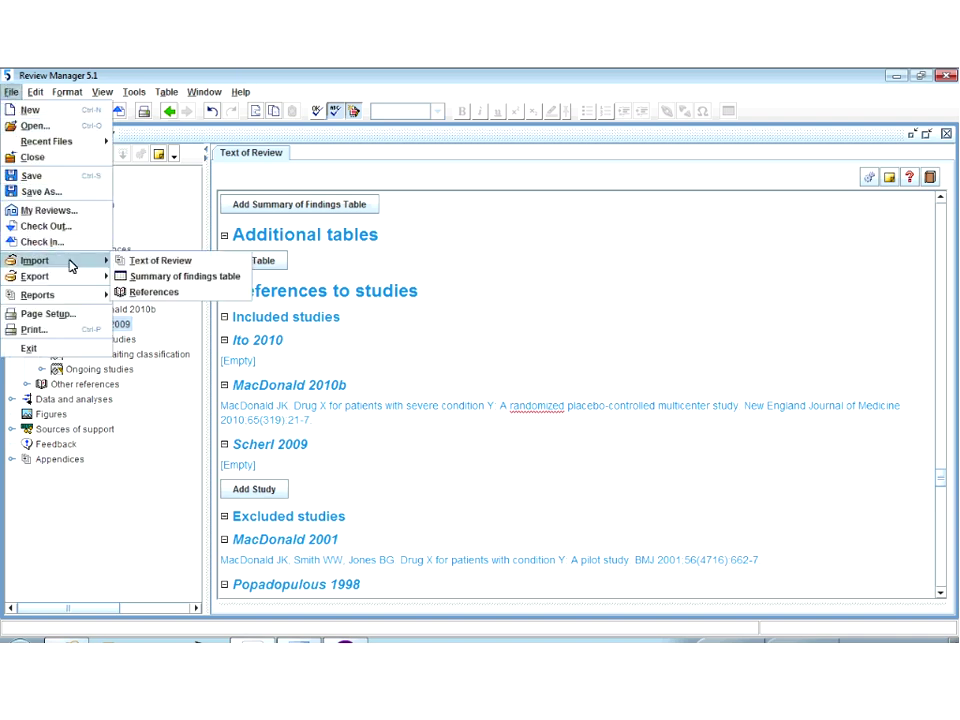
click(147, 292)
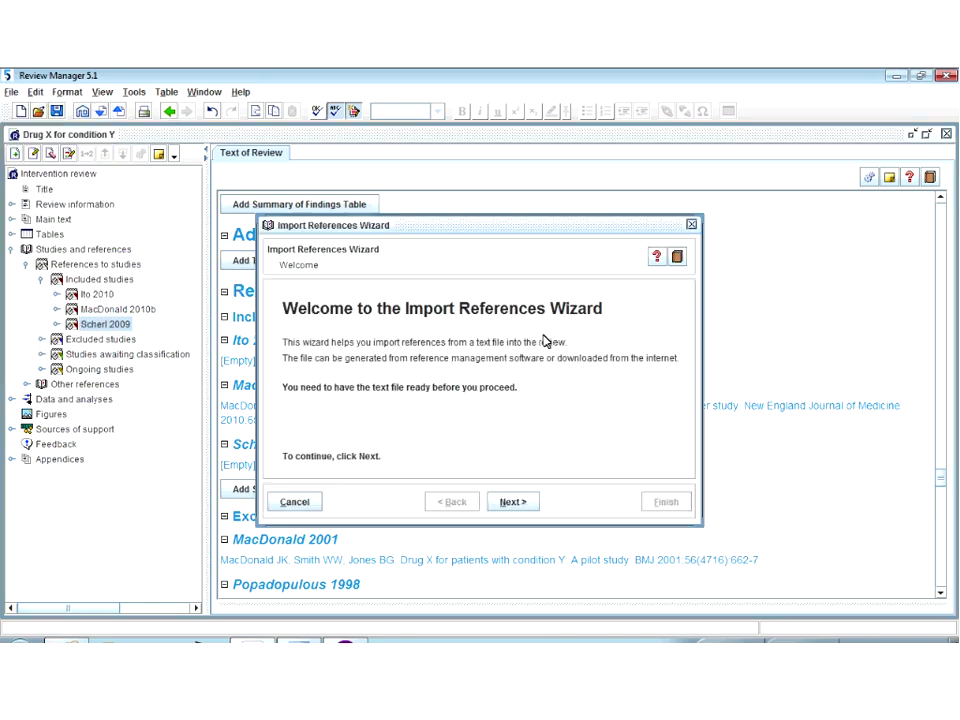
click(524, 503)
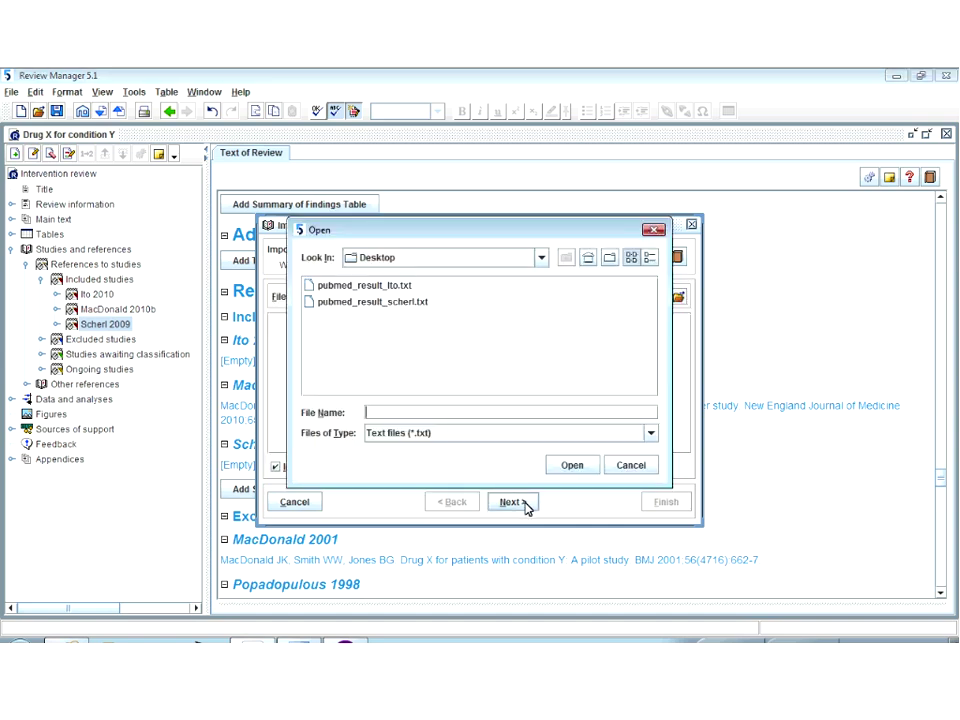
click(380, 287)
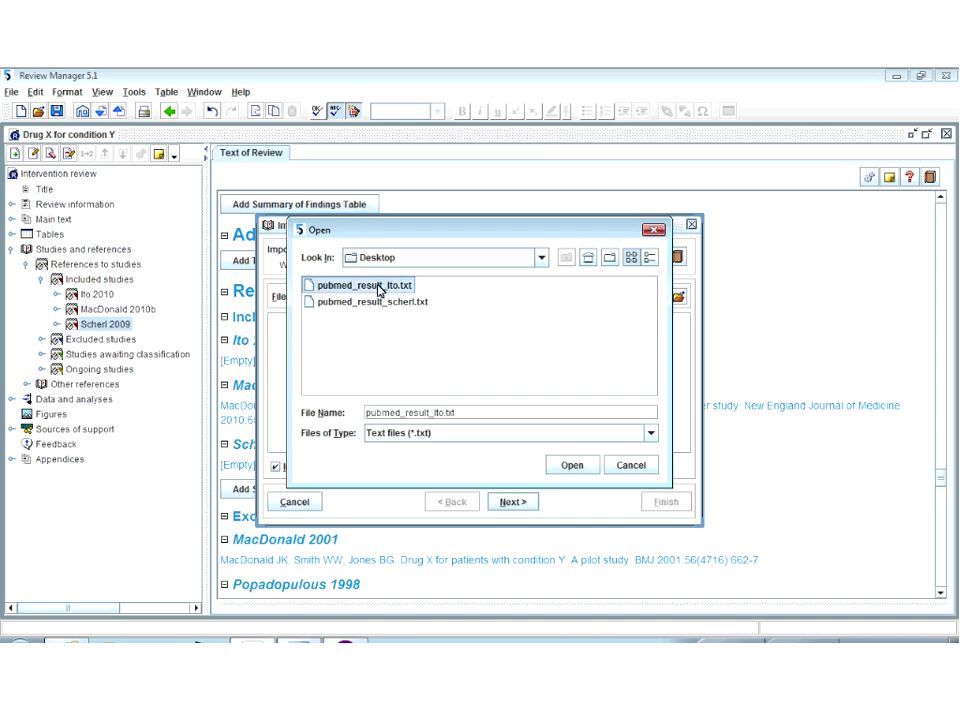
click(574, 465)
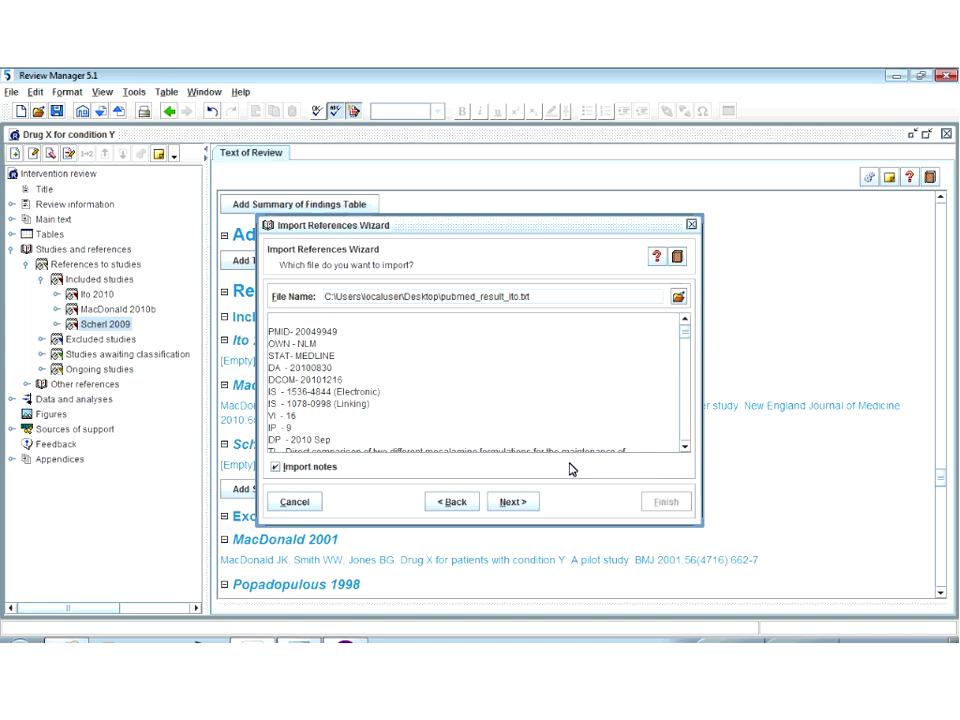
Step: Accept the PubMed MEDLINE format and set the study "Ito 2010" as the imported reference's destination
click(512, 502)
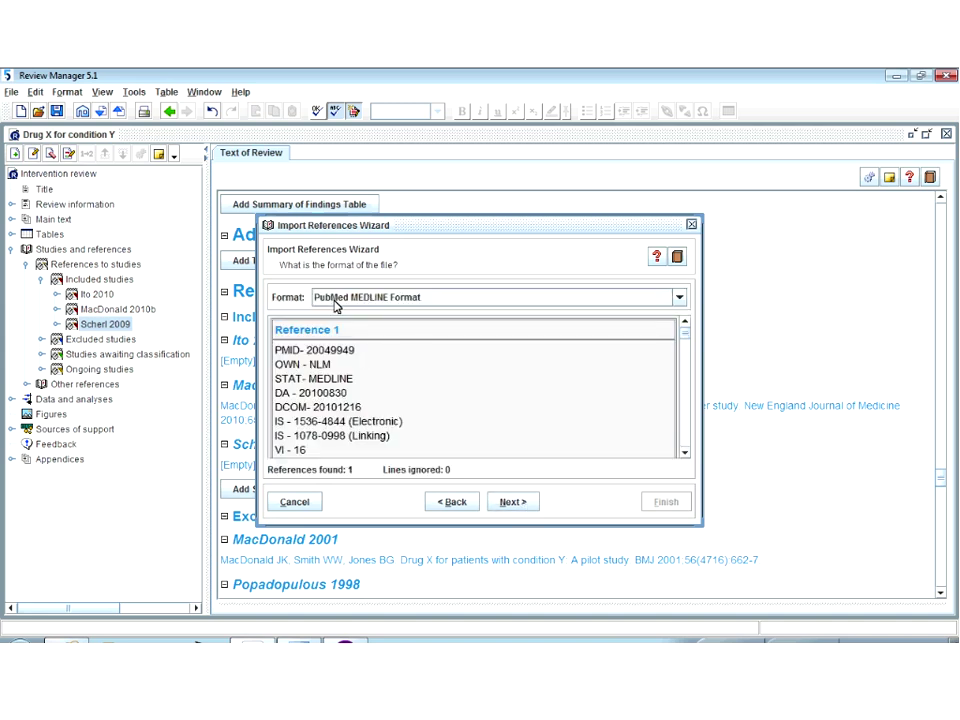
click(513, 502)
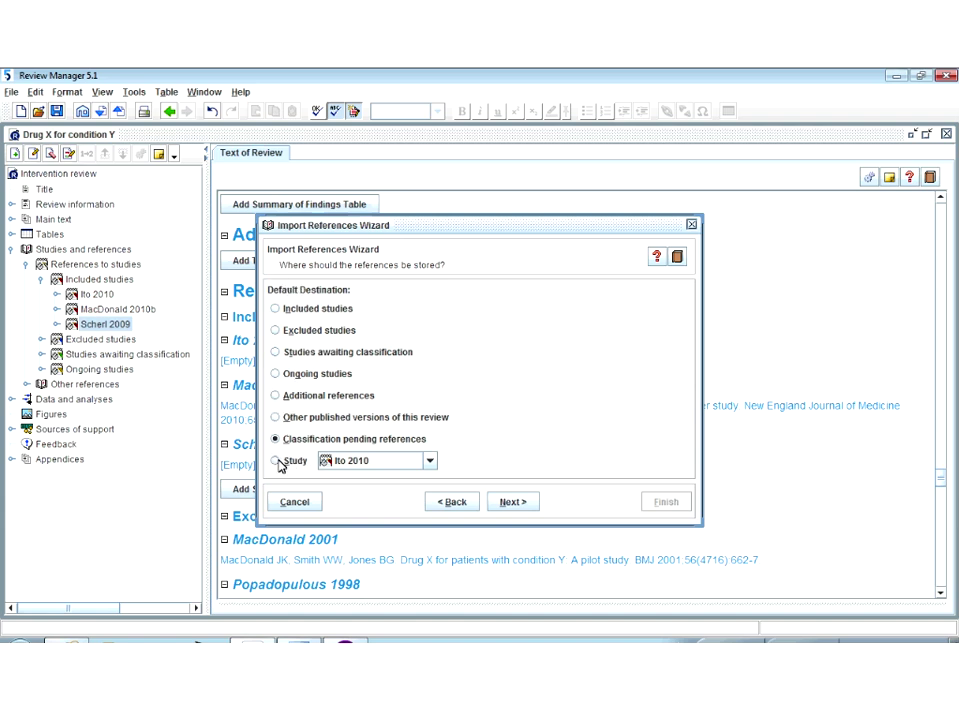
click(276, 462)
click(520, 503)
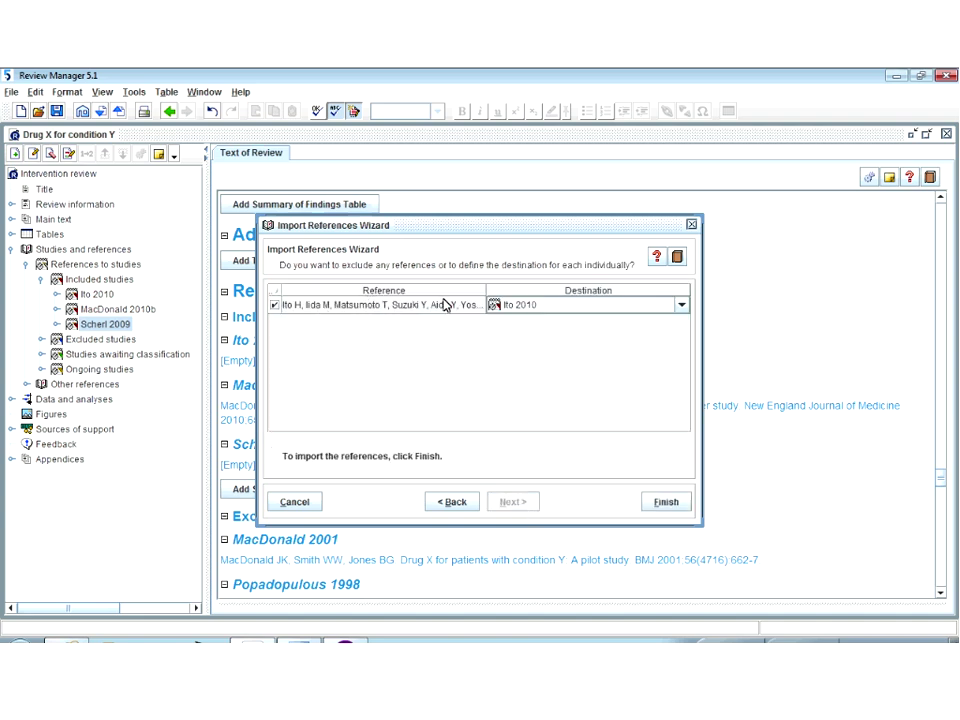
Step: Finish importing the reference into the study "Ito 2010" and highlight its citation in the review text
click(665, 502)
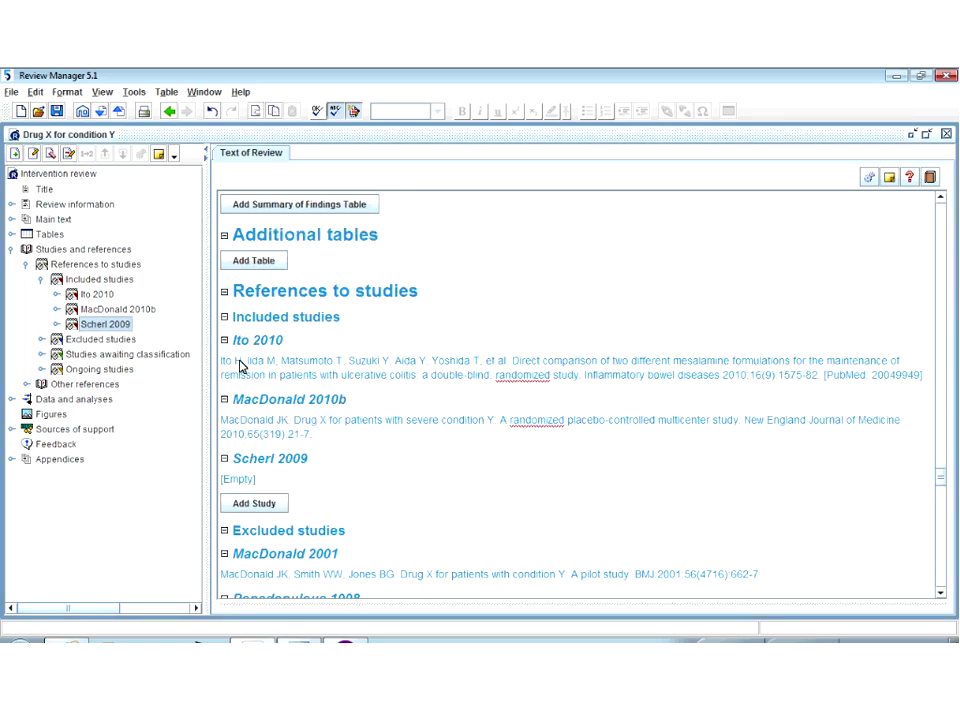
drag(222, 362, 930, 385)
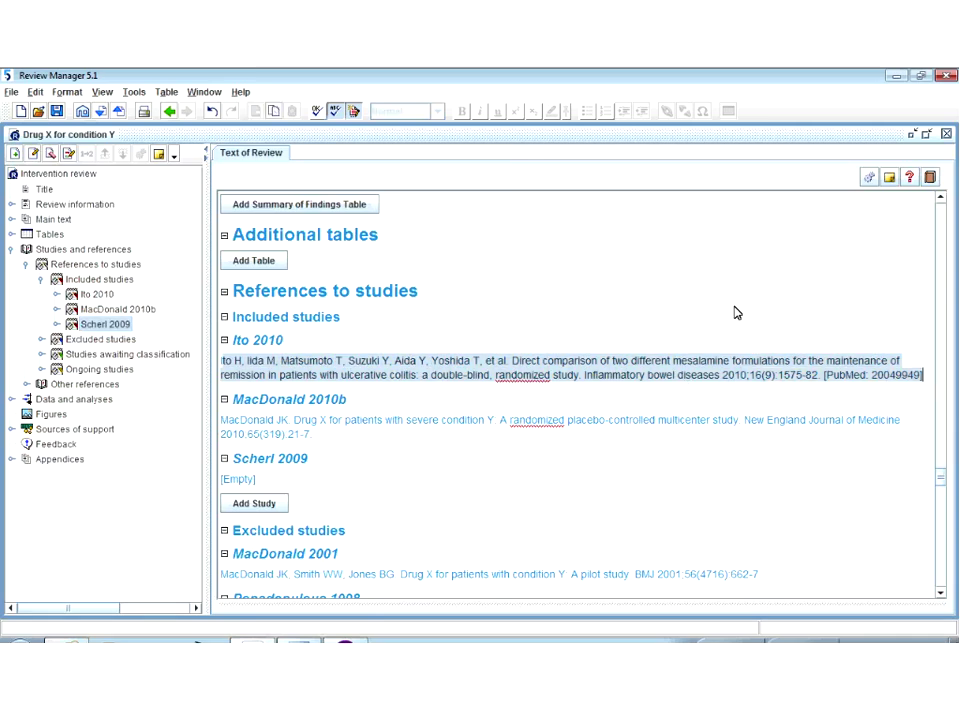
click(490, 368)
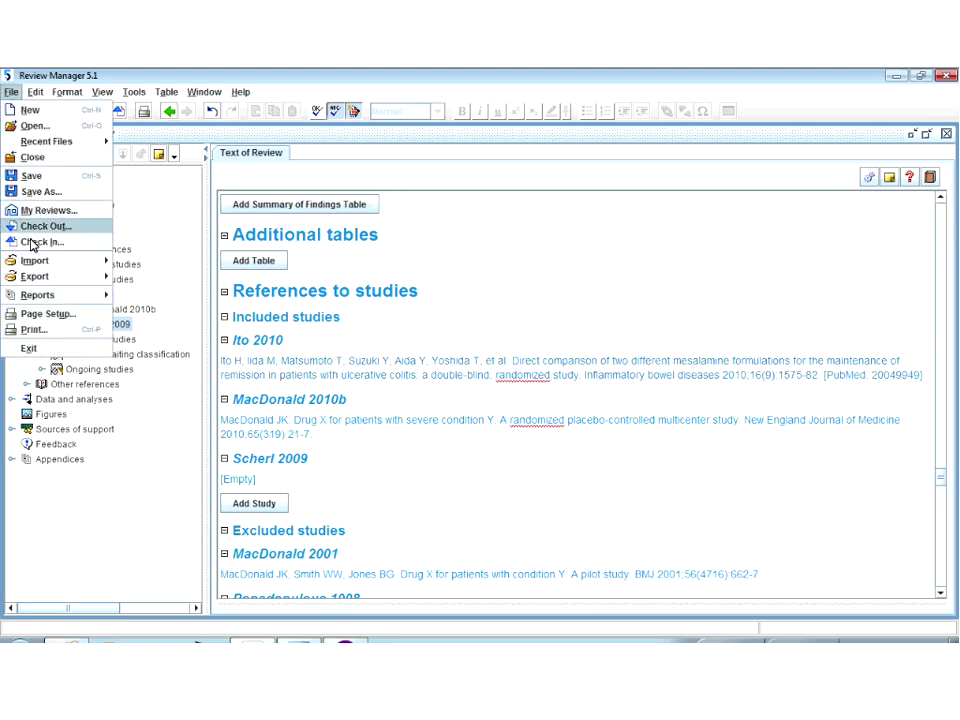
Step: Start another reference import and load the text file "pubmed_result_scherl.txt" from the Desktop
mouse_move(66, 261)
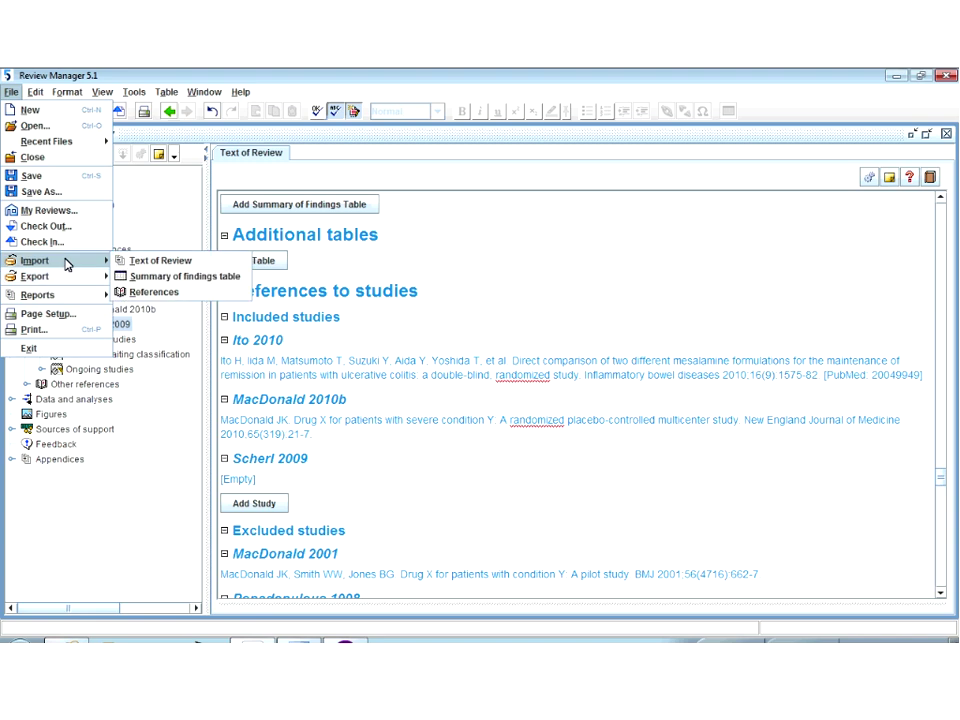
click(155, 292)
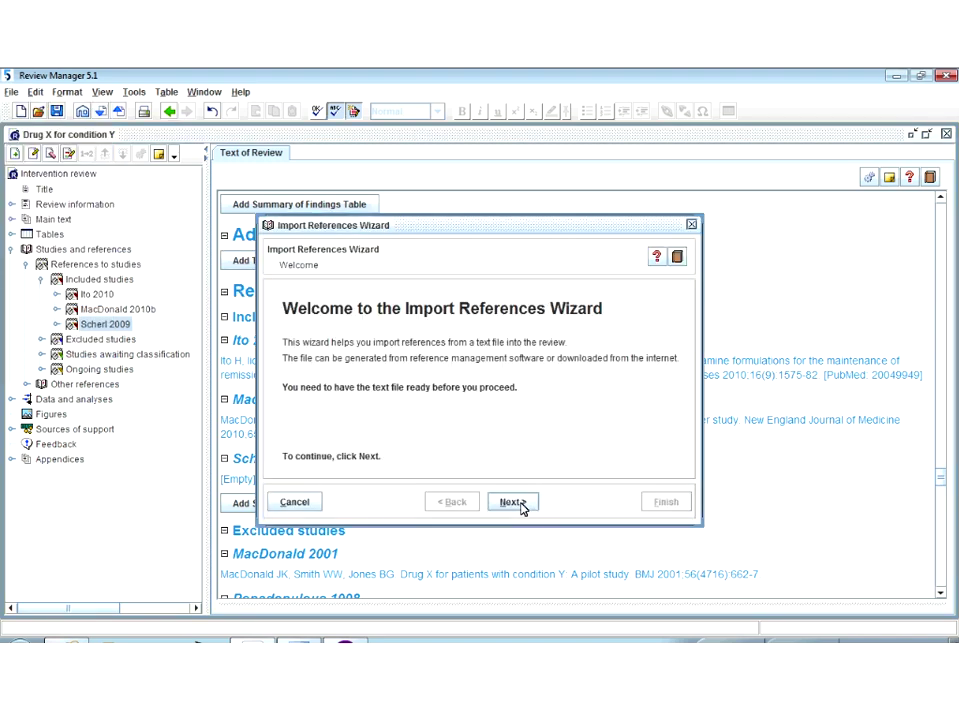
click(516, 503)
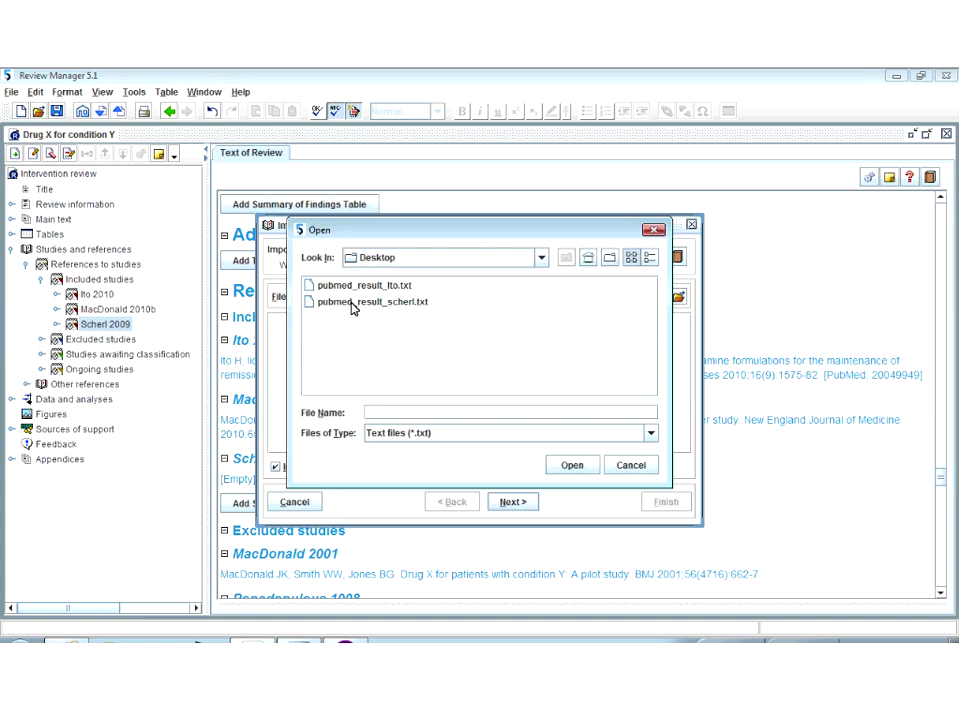
click(355, 303)
click(573, 465)
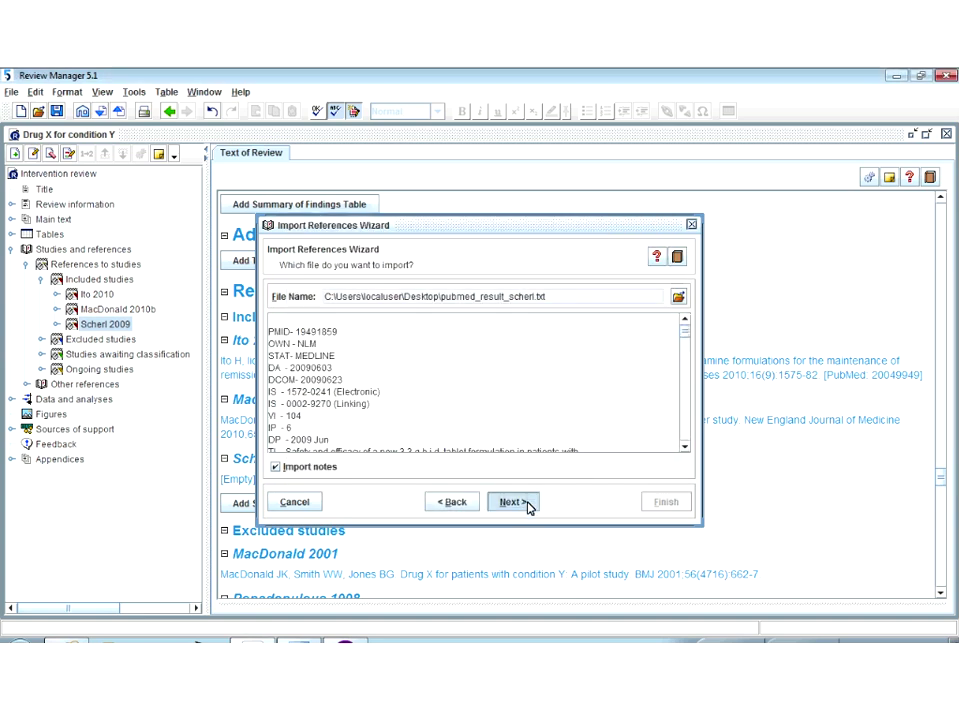
Step: Accept the suggested file format, set the study "Scherl 2009" as the reference's destination and complete the import
click(528, 505)
click(530, 505)
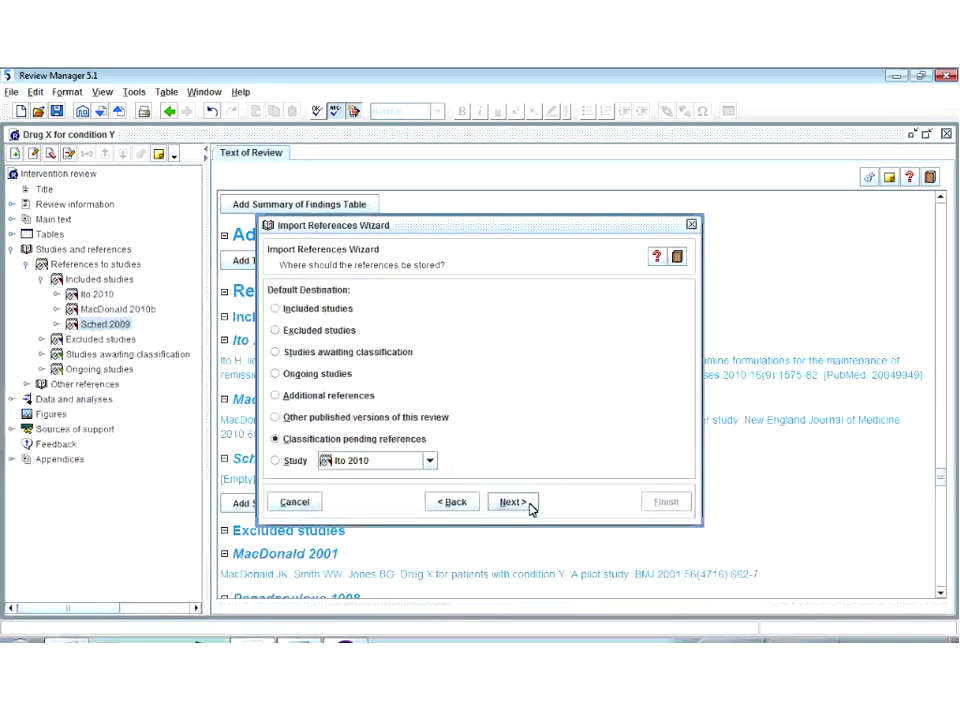
click(296, 461)
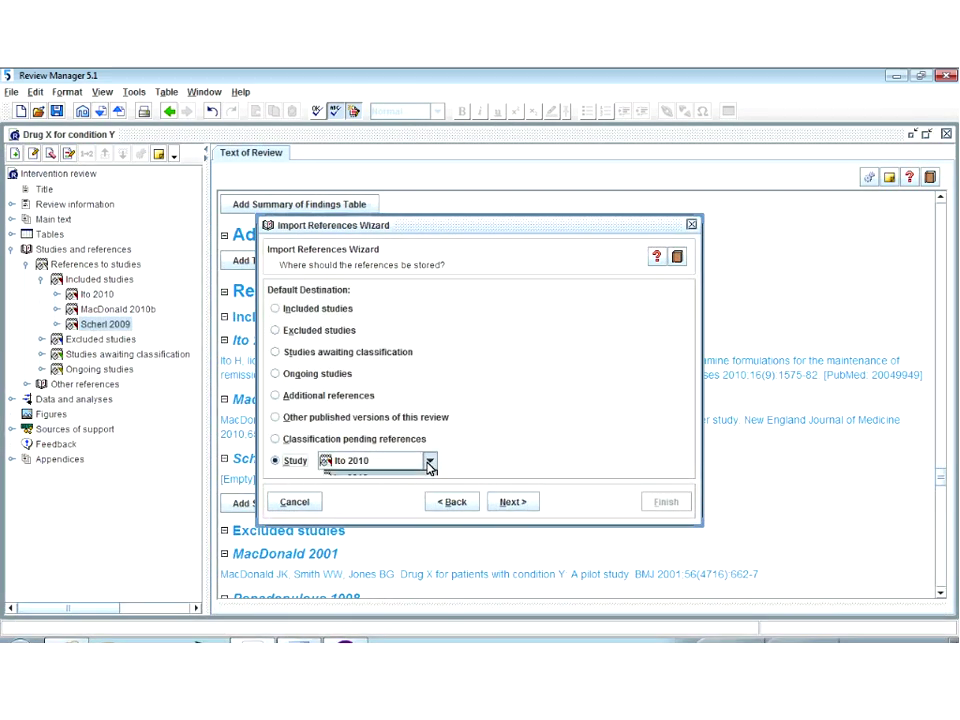
click(429, 461)
click(376, 508)
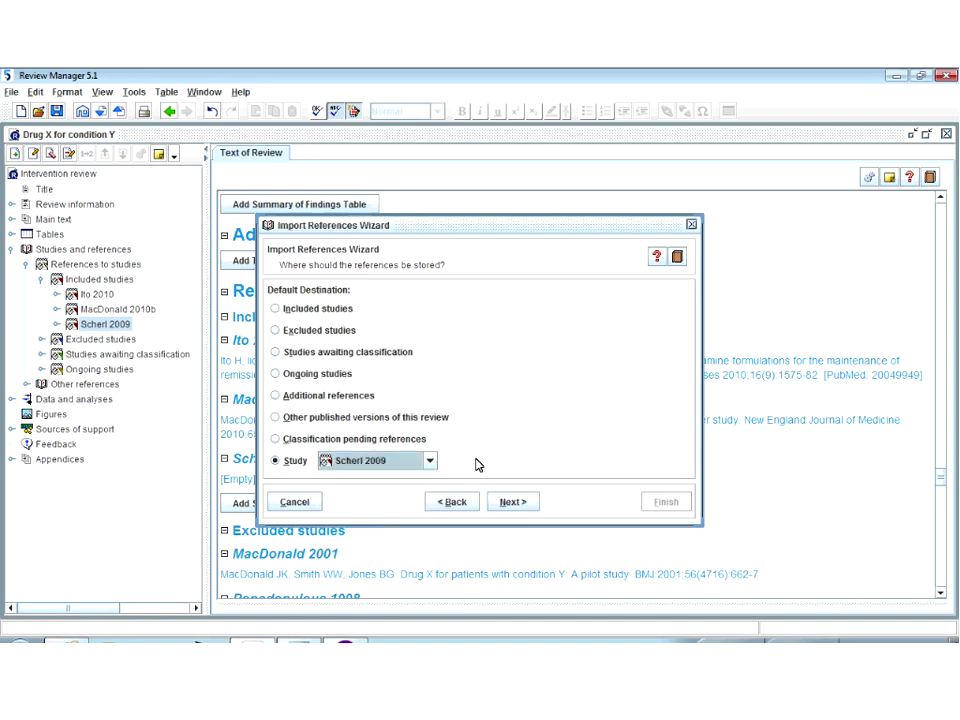
click(522, 509)
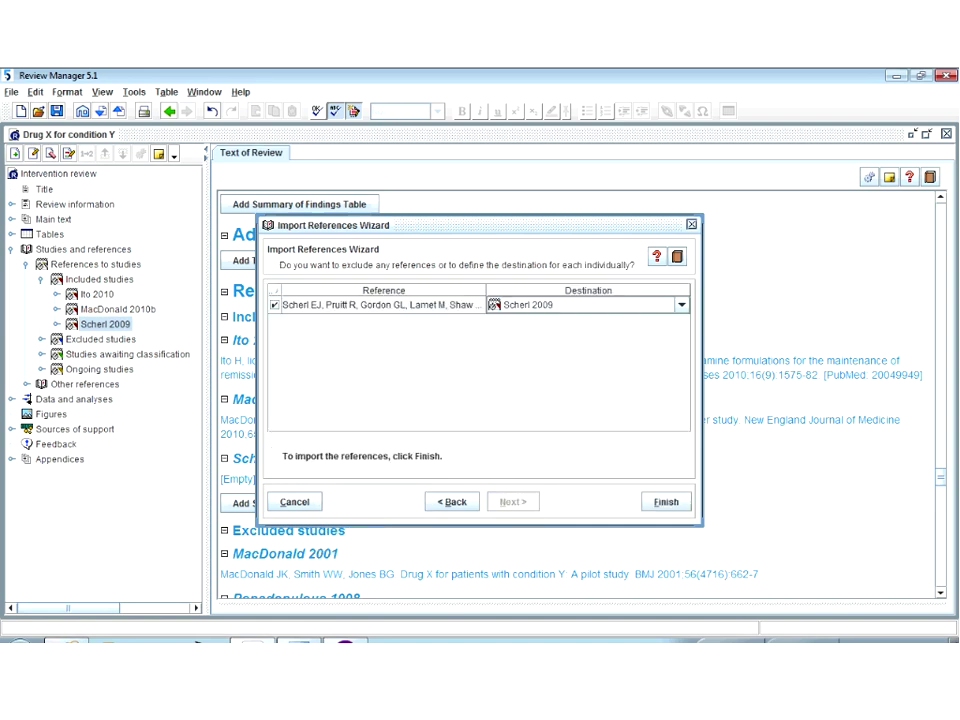
click(662, 502)
click(479, 376)
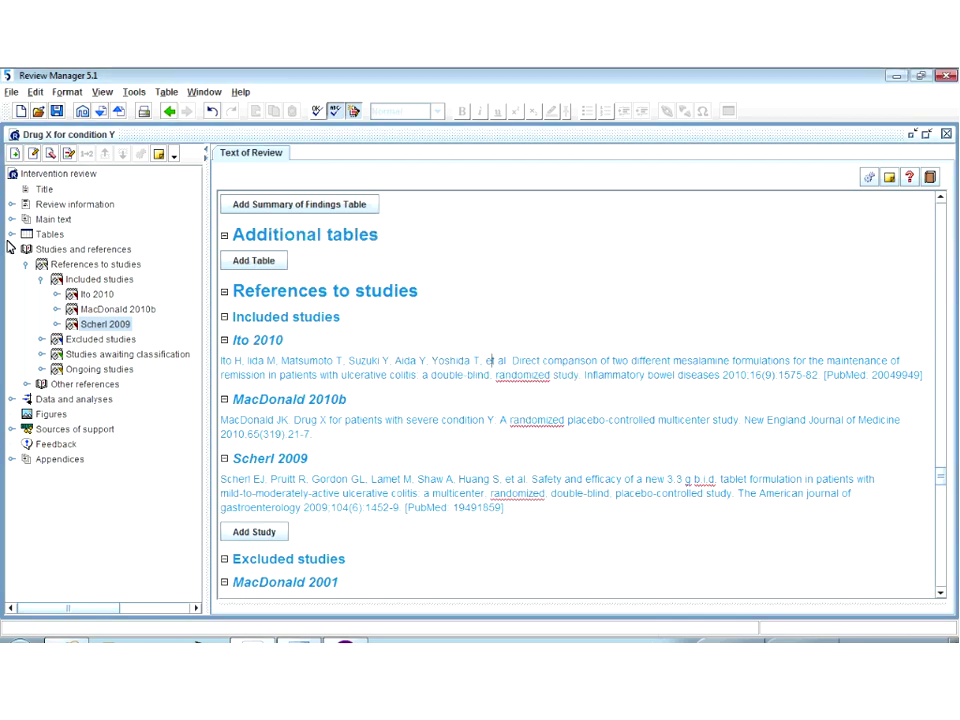
Step: Go to the Background section of the main text, view the note on "Description of the condition" and close it
click(10, 248)
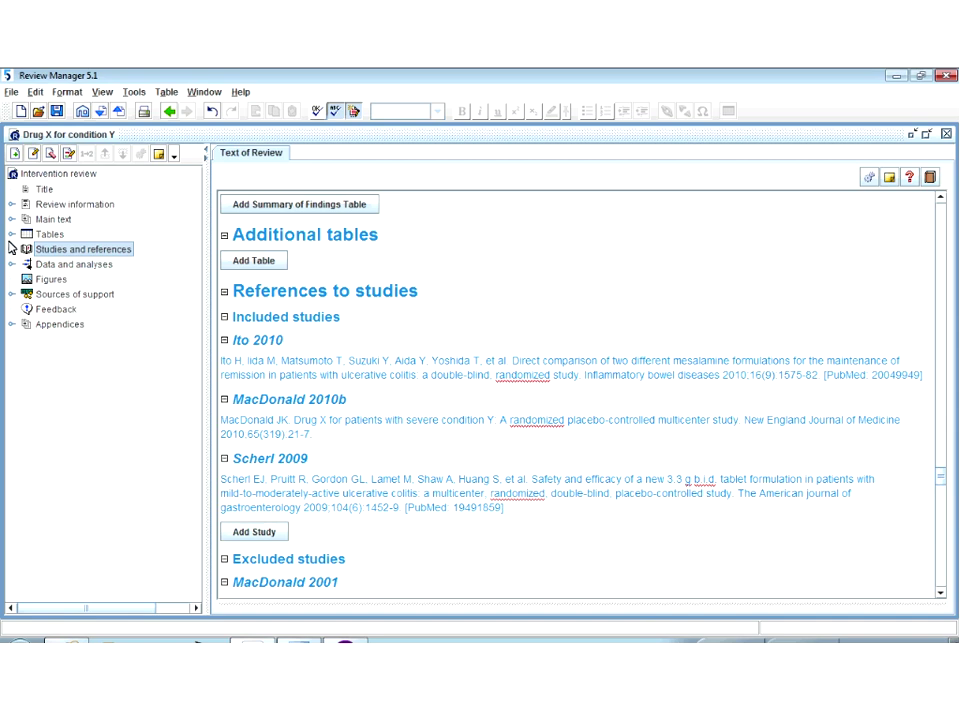
click(40, 220)
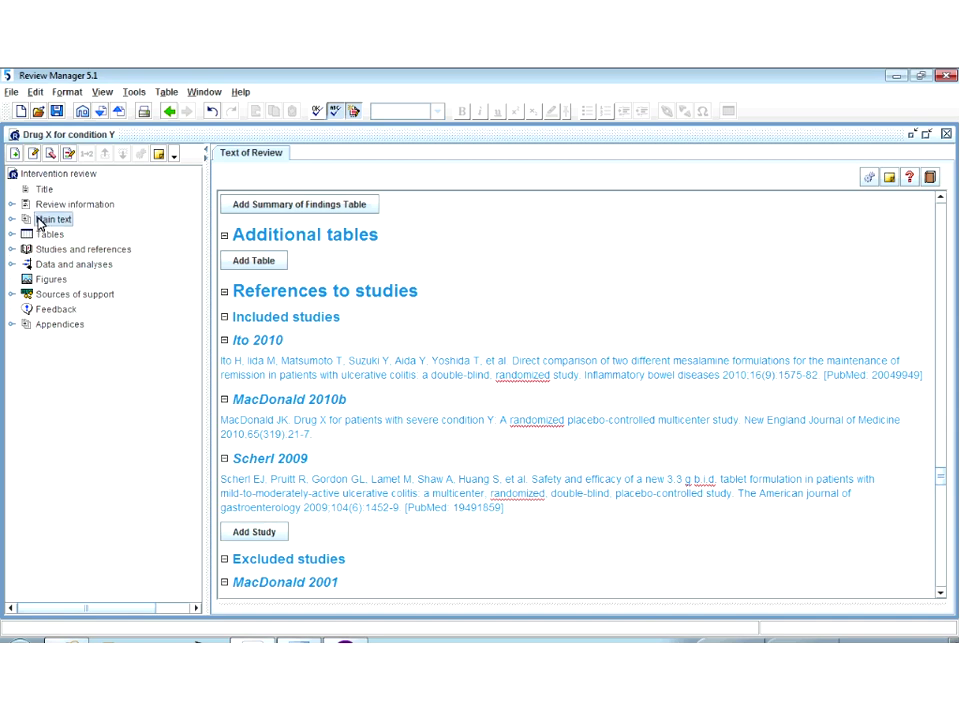
click(10, 219)
click(62, 265)
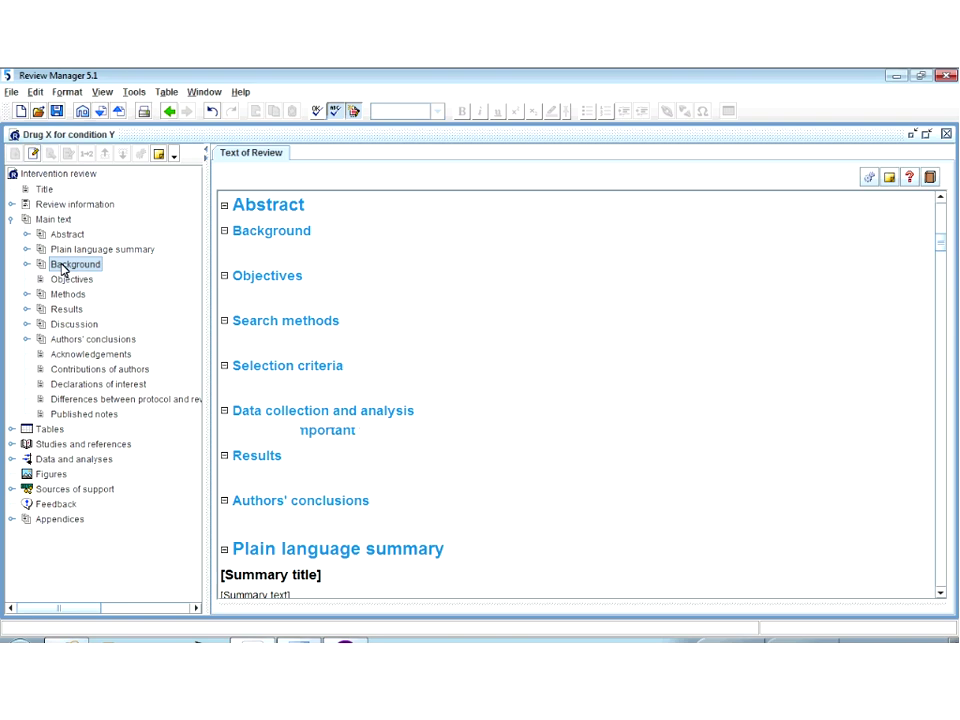
click(421, 253)
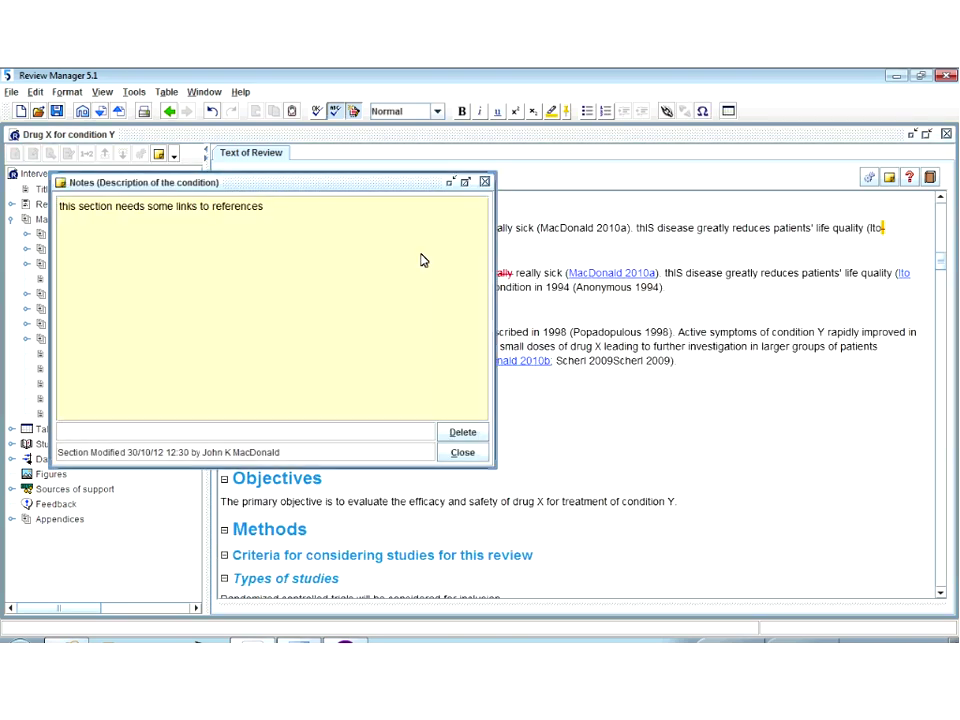
click(462, 453)
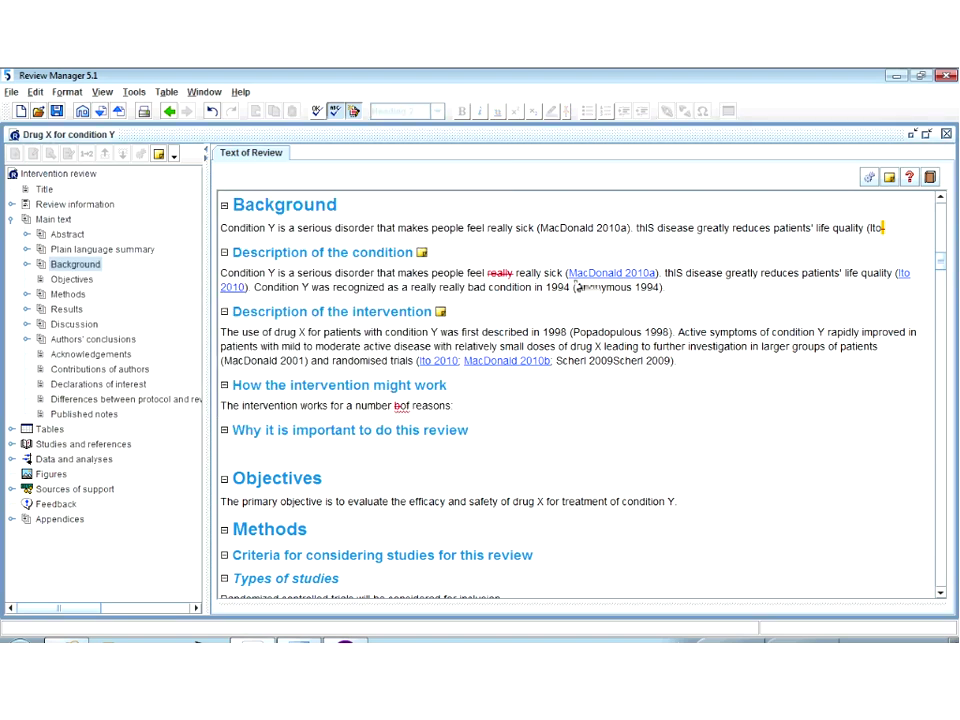
Step: Insert a link to the other reference "Anonymous 1994" before its plain-text citation in "Description of the condition"
right_click(577, 291)
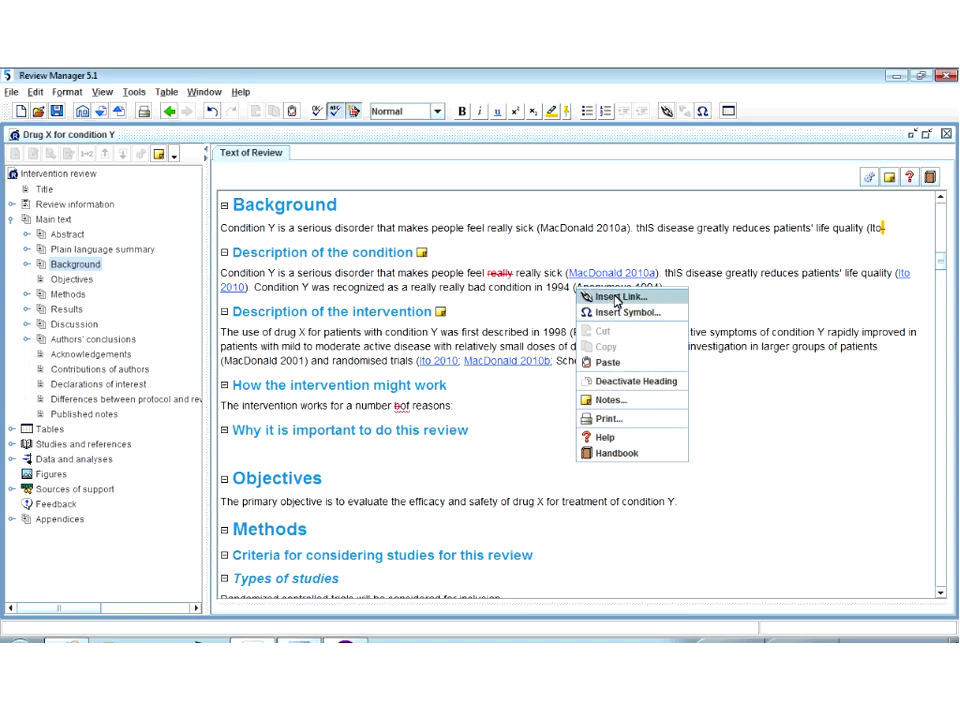
click(617, 298)
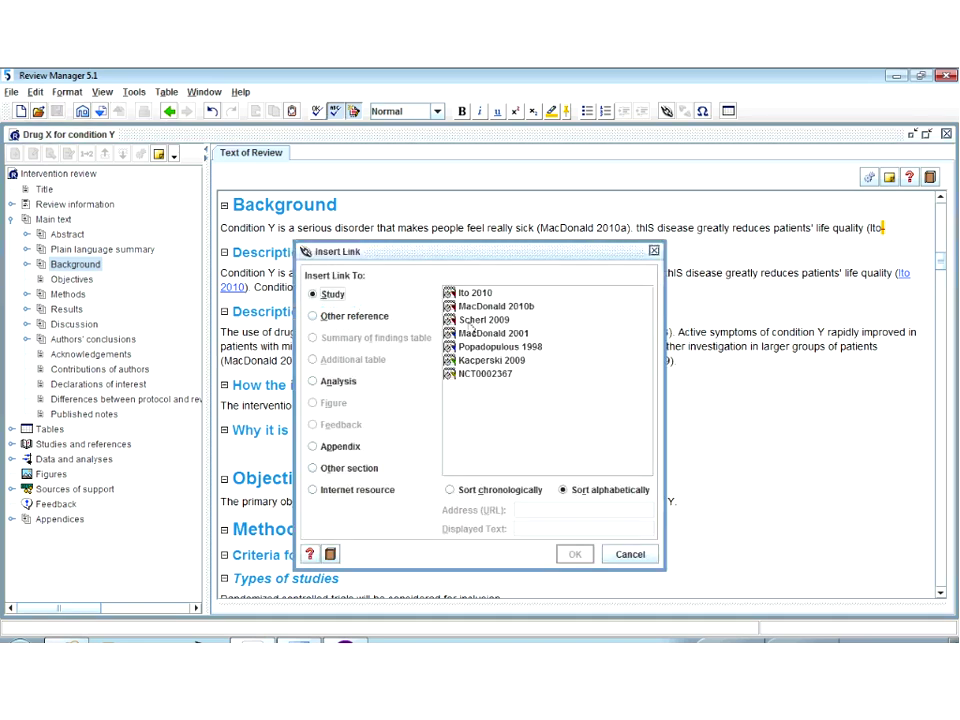
click(313, 469)
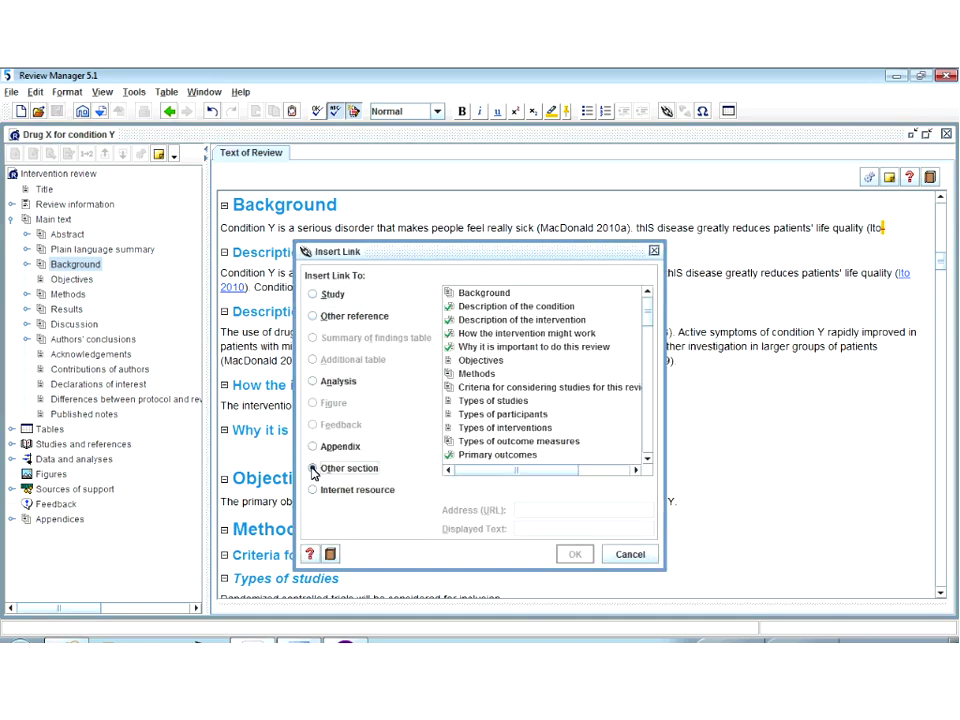
click(314, 315)
click(518, 293)
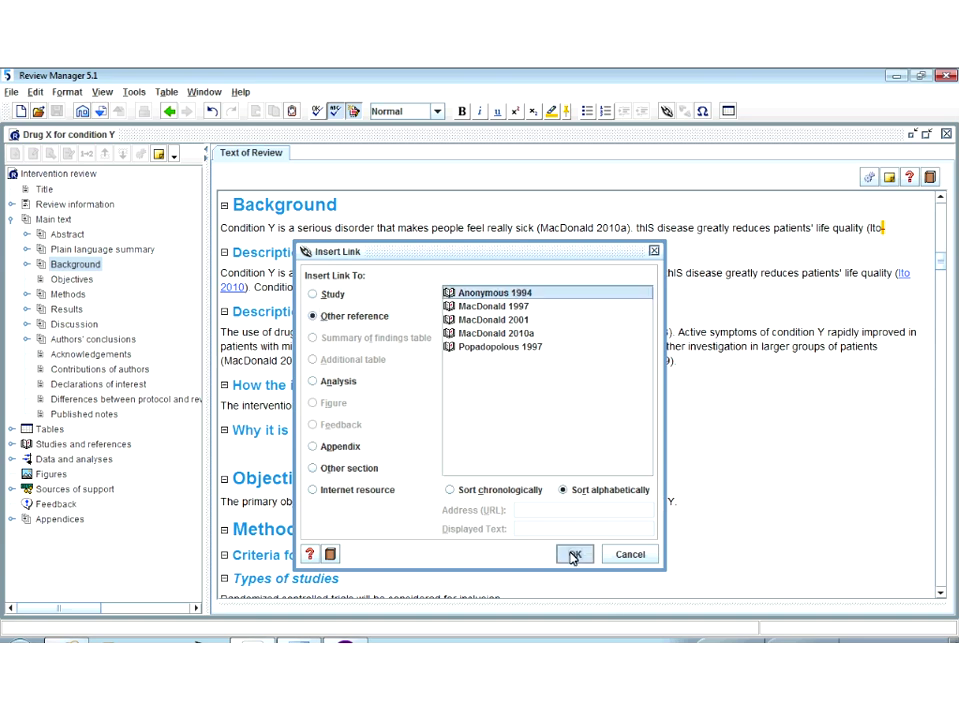
click(573, 557)
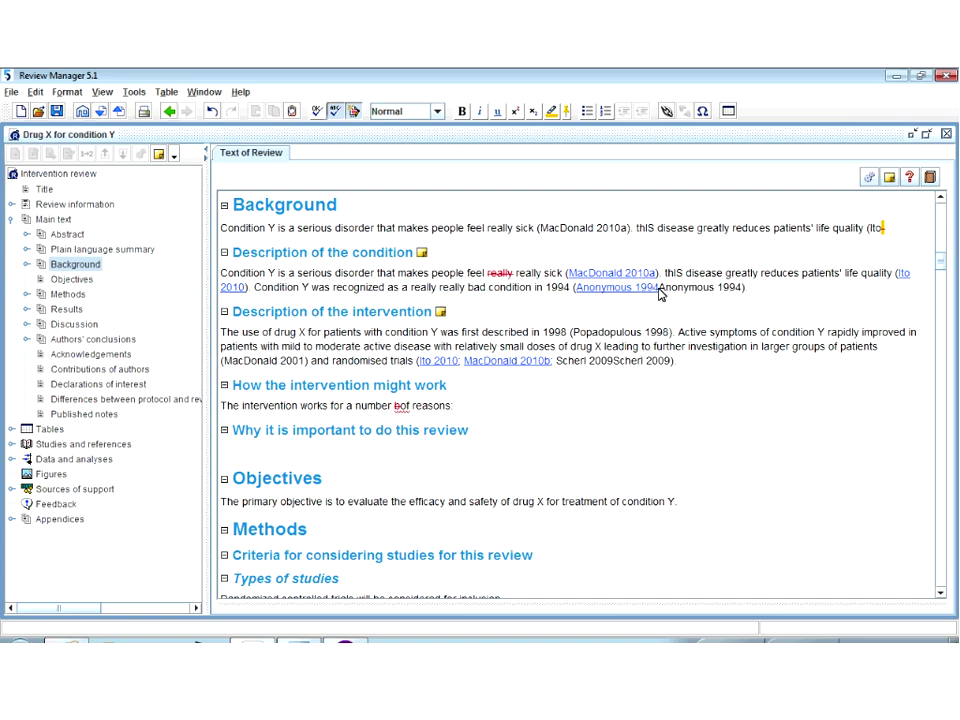
Step: Delete the plain-text "Anonymous 1994" that follows the new link in "Description of the condition"
key(Delete)
key(Delete)
key(Delete)
key(Delete)
key(Delete)
key(Delete)
key(Delete)
key(Delete)
key(Delete)
key(Delete)
key(Delete)
key(Delete)
key(Delete)
key(Delete)
Step: Delete the duplicated plain-text citation "Scherl 2009Scherl 2009" in "Description of the intervention"
key(Delete)
key(Delete)
key(Delete)
key(Delete)
key(Delete)
key(Delete)
key(Delete)
key(Delete)
key(Delete)
key(Delete)
key(Delete)
key(Delete)
key(Delete)
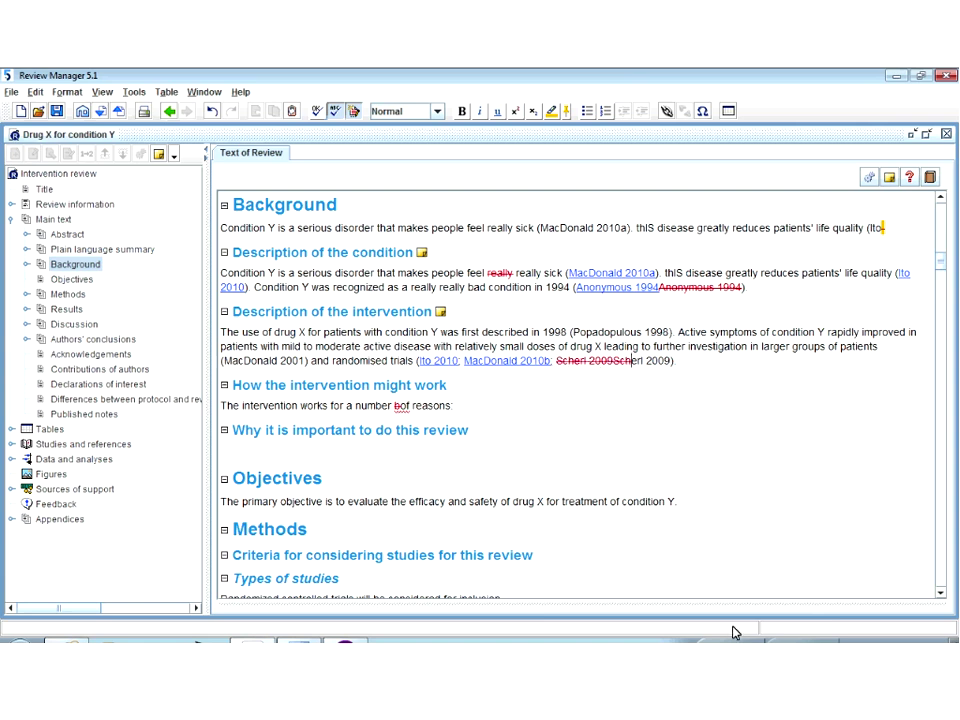
key(Delete)
key(Delete)
Step: Insert a link to the study "Scherl 2009" at the end of the citations in "Description of the intervention"
right_click(668, 360)
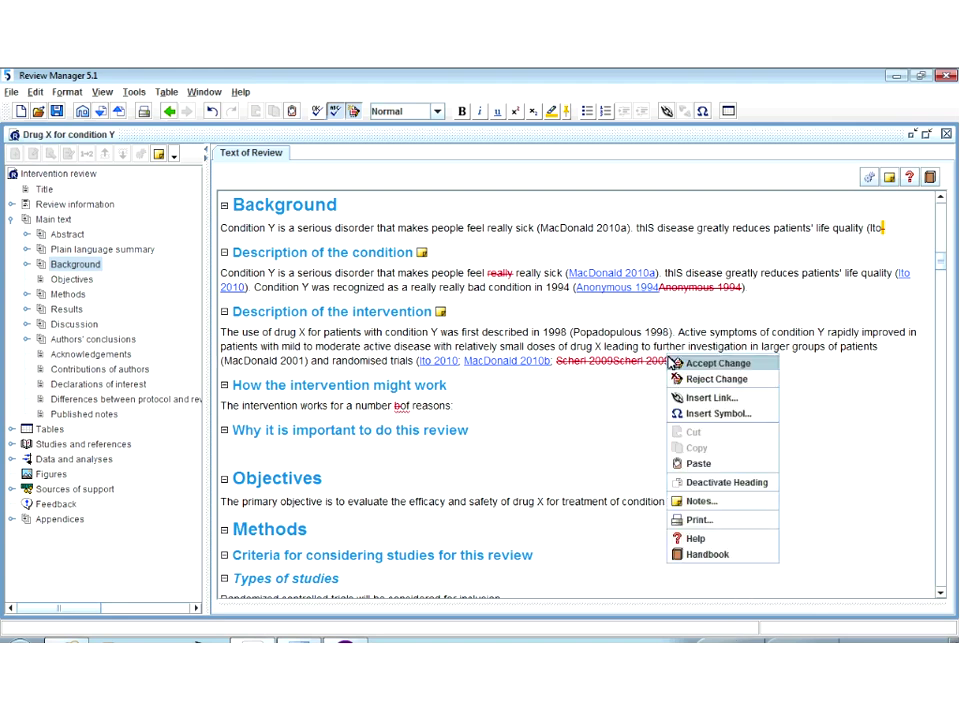
click(703, 398)
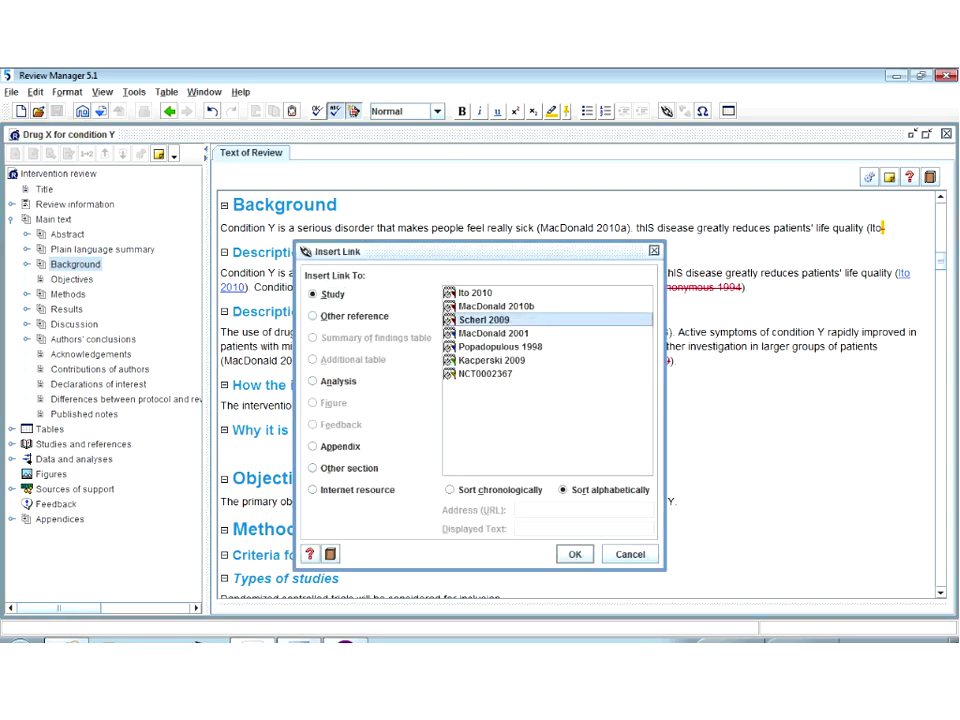
click(574, 555)
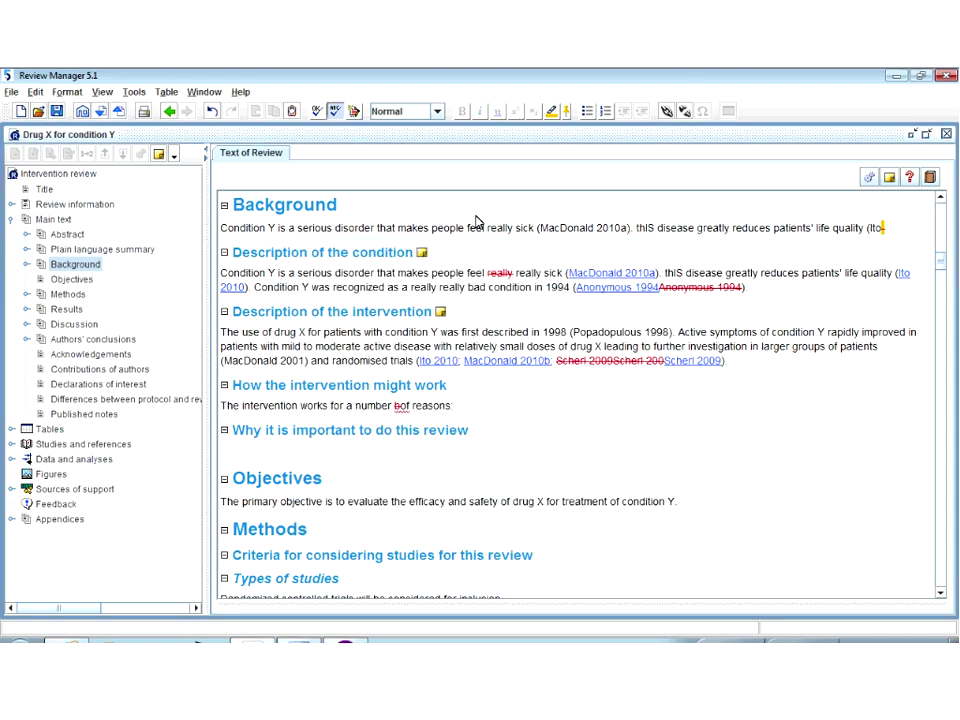
Step: With change tracking off, permanently remove the struck-through Scherl text before the new link in "Description of the intervention"
key(BackSpace)
key(BackSpace)
key(BackSpace)
key(BackSpace)
key(BackSpace)
key(BackSpace)
key(BackSpace)
key(BackSpace)
key(BackSpace)
key(BackSpace)
key(BackSpace)
key(BackSpace)
key(BackSpace)
key(Delete)
key(Delete)
key(Delete)
key(Delete)
key(Delete)
key(Delete)
key(Delete)
key(Delete)
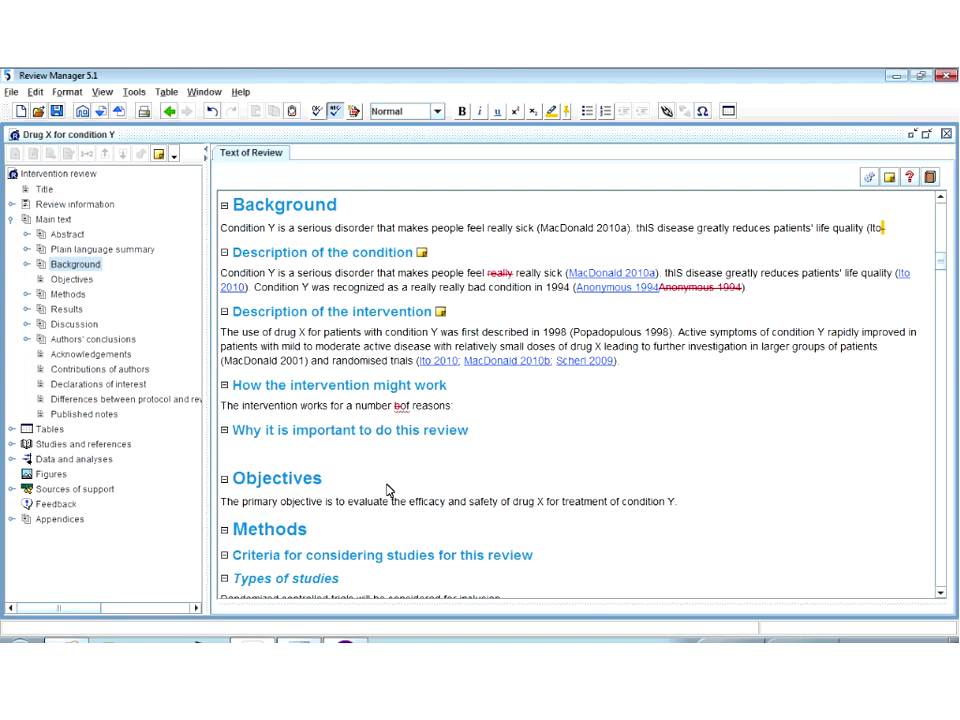
Step: Save the review over the existing file "Drug X for condition Y.rm5" and minimize the program window
click(11, 92)
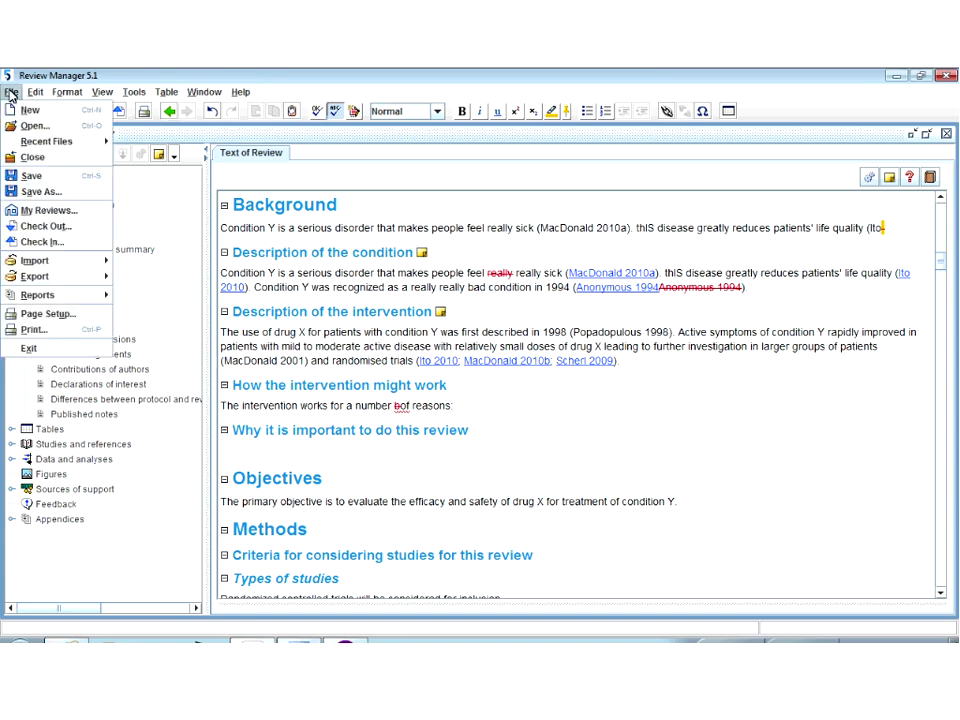
click(33, 176)
click(568, 469)
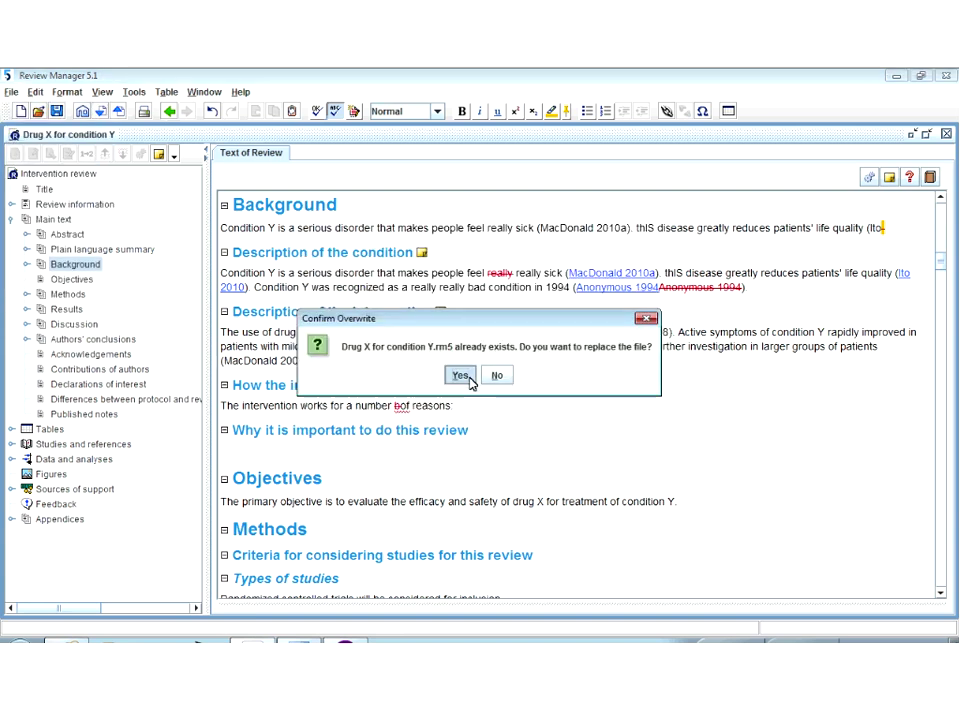
click(461, 375)
click(893, 76)
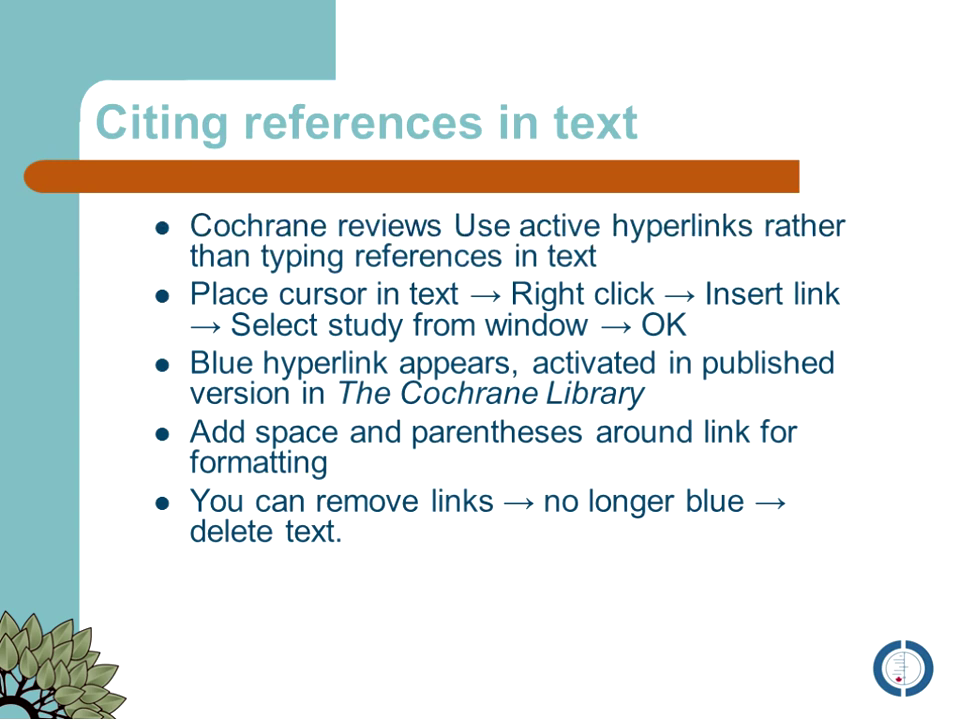
key(Right)
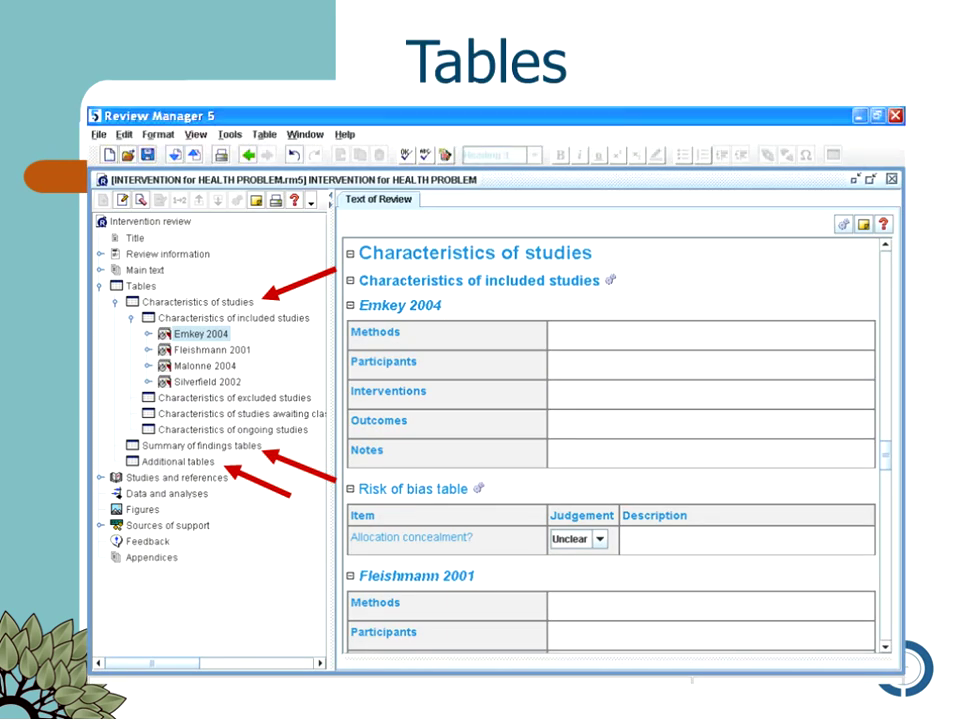
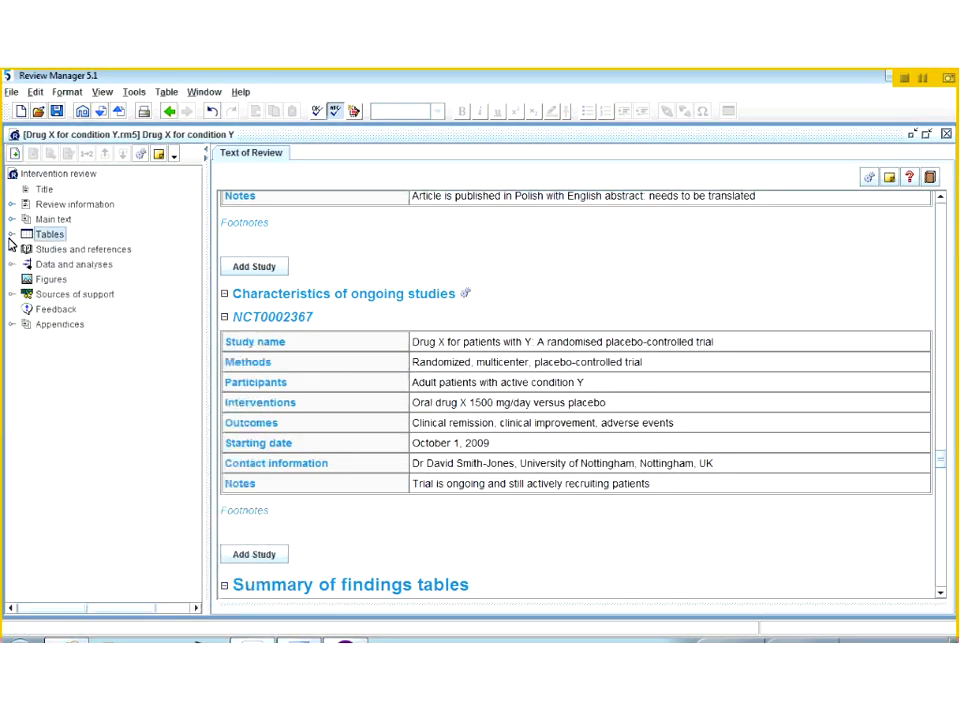
Step: Start a new dichotomous outcome named "Failure to improve clinically" under the comparison "Drug X versus placebo", keeping the group labels Drug X and Placebo
click(52, 268)
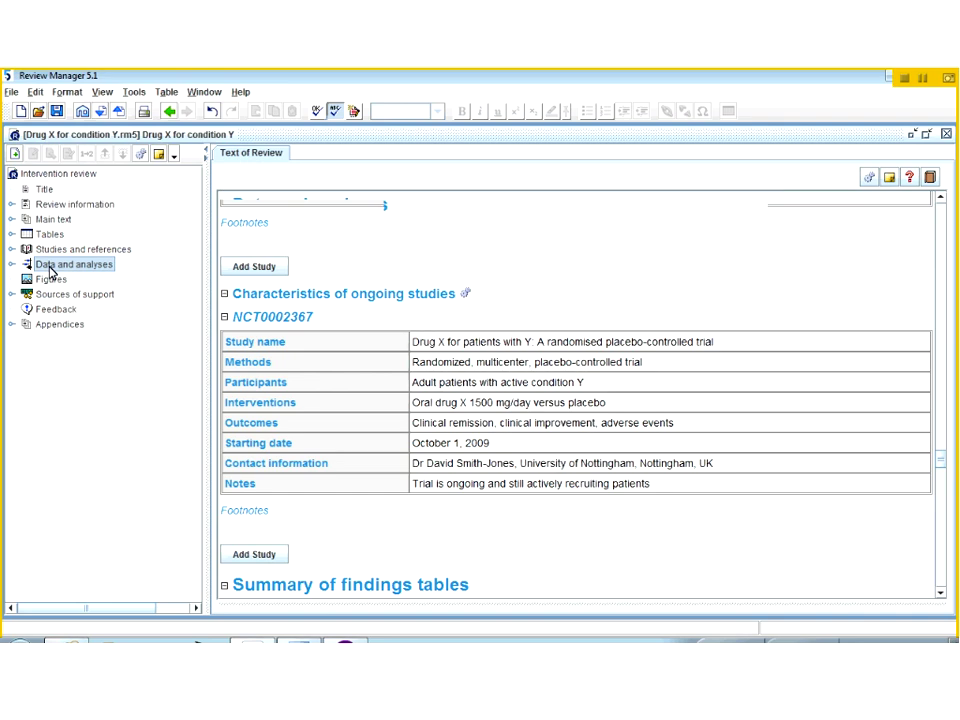
click(13, 265)
click(27, 279)
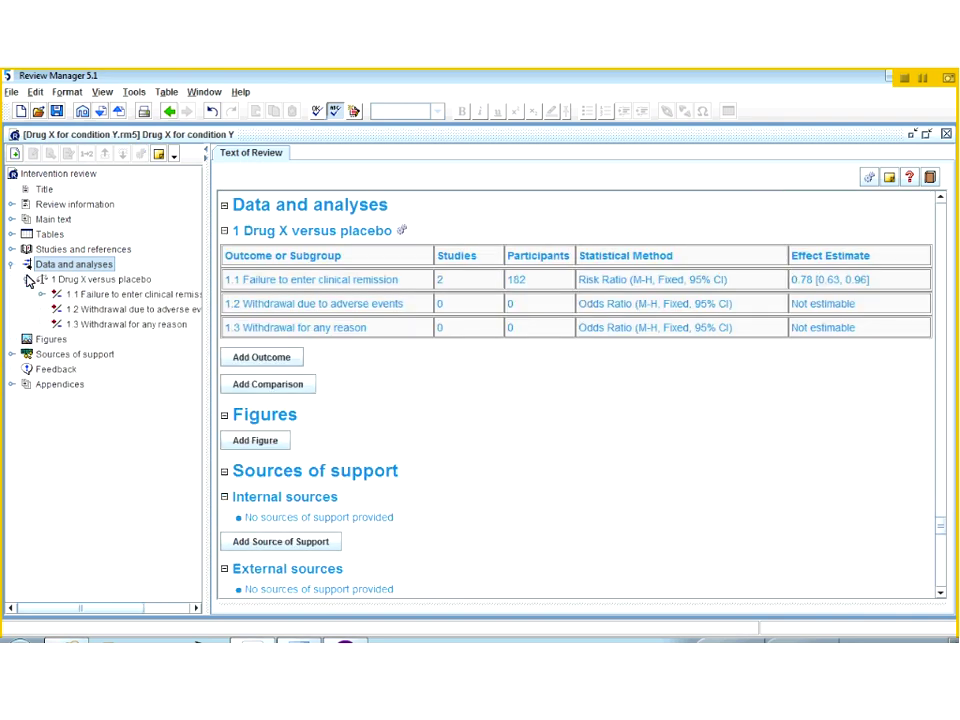
right_click(90, 280)
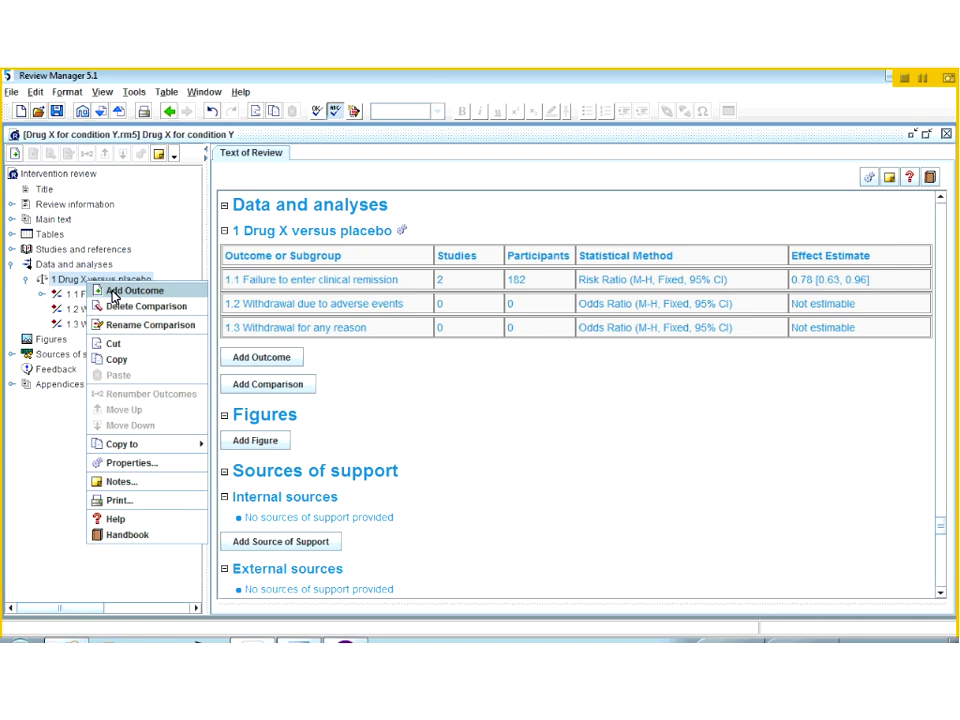
click(113, 291)
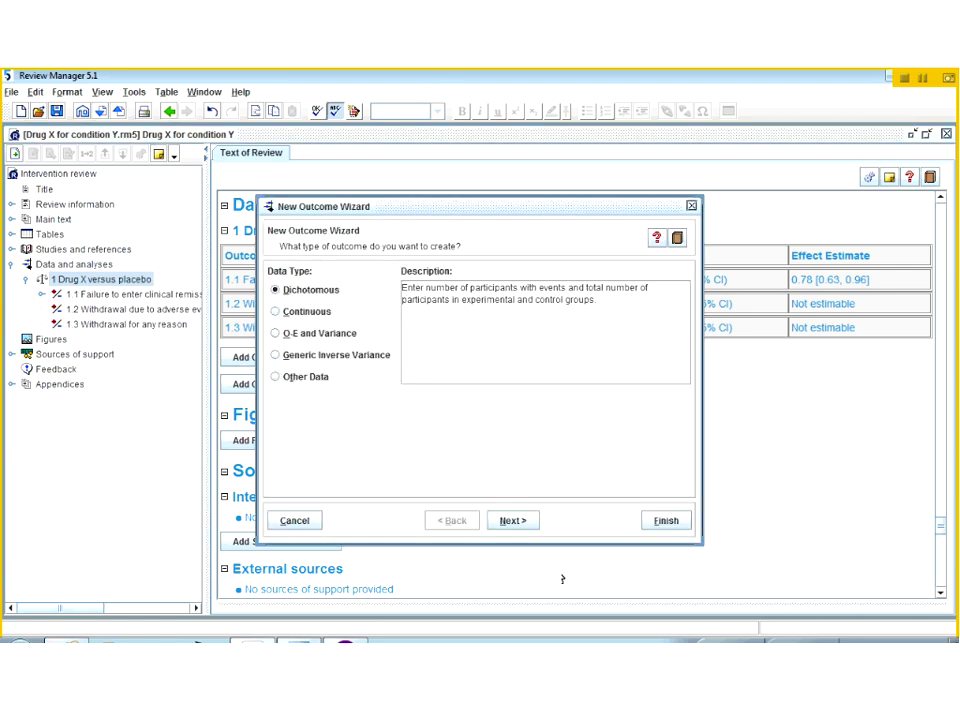
click(512, 519)
text(Failure to improve clinically)
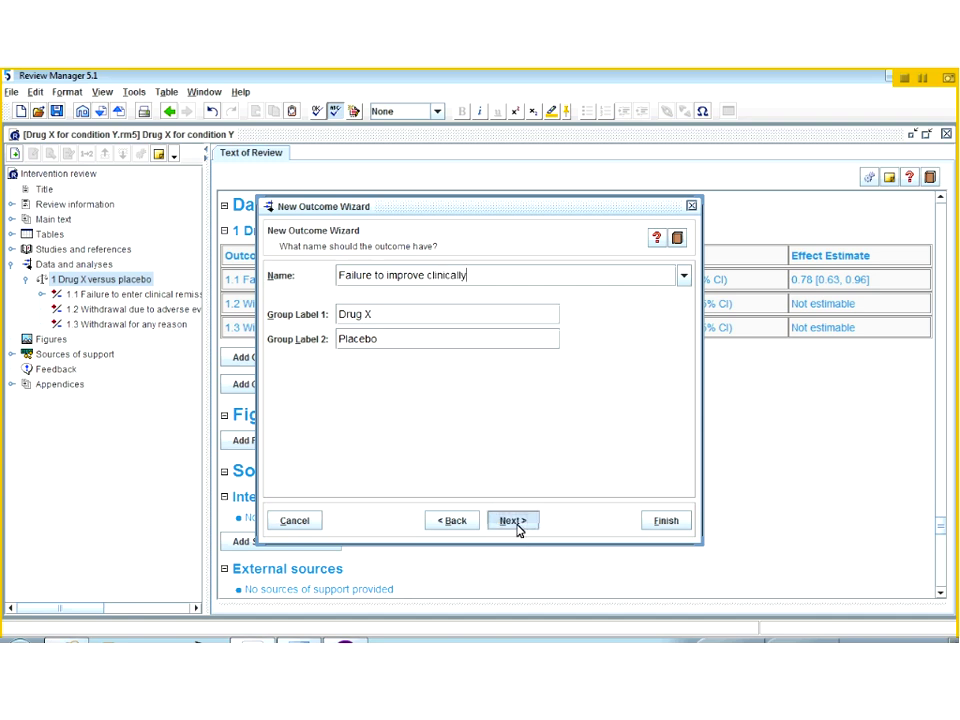
click(512, 521)
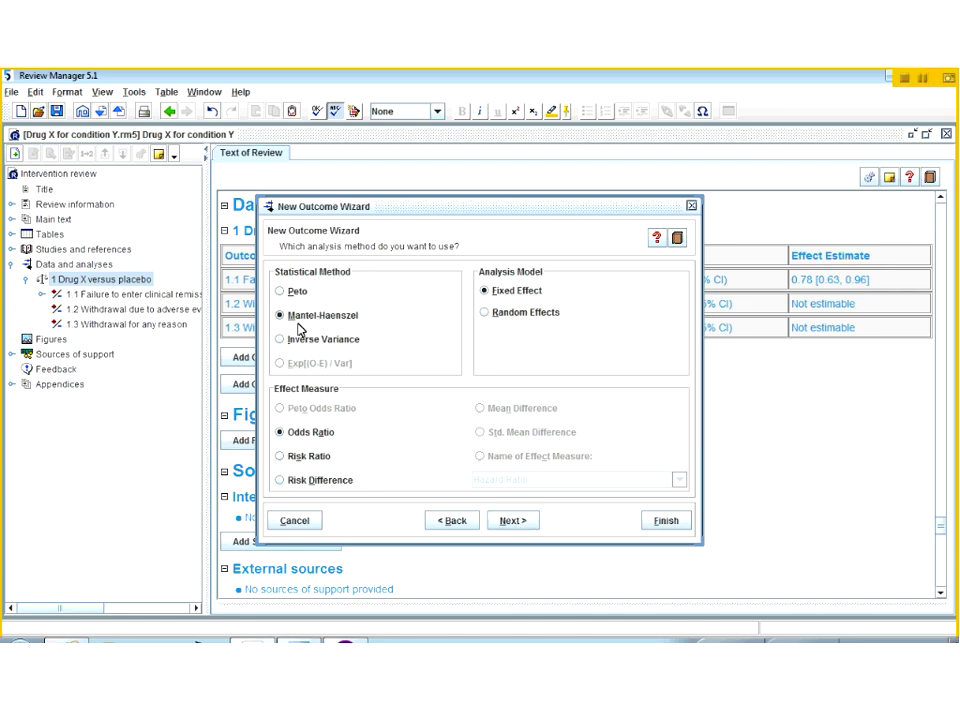
Step: Choose Risk Ratio and Random Effects as the outcome's analysis method, keeping Mantel-Haenszel, totals and subtotals, and the 95% confidence intervals
click(281, 456)
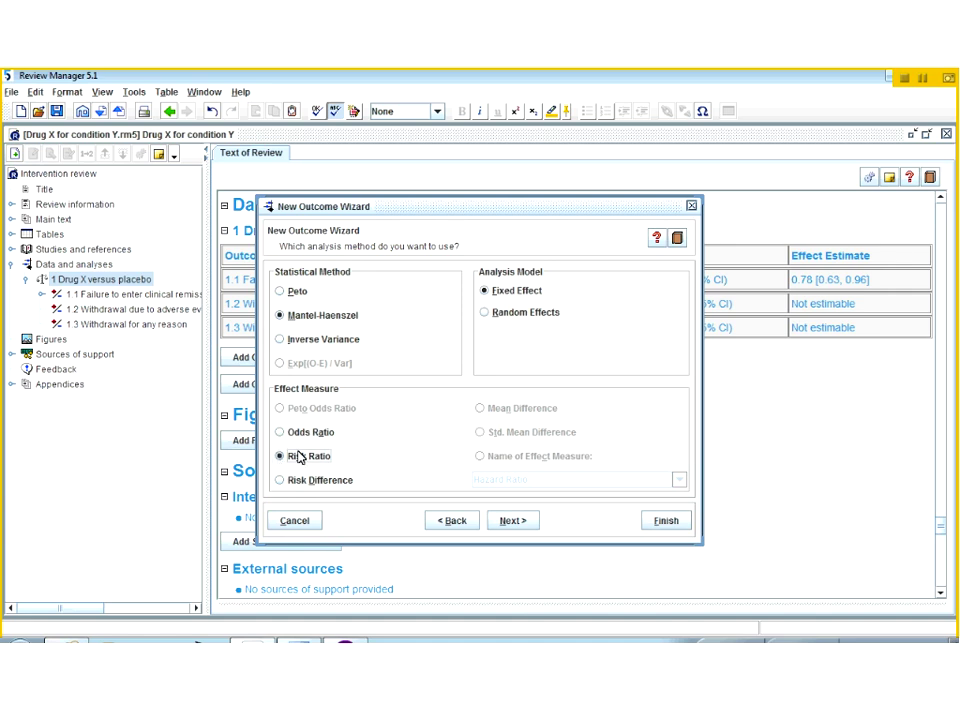
click(484, 313)
click(514, 521)
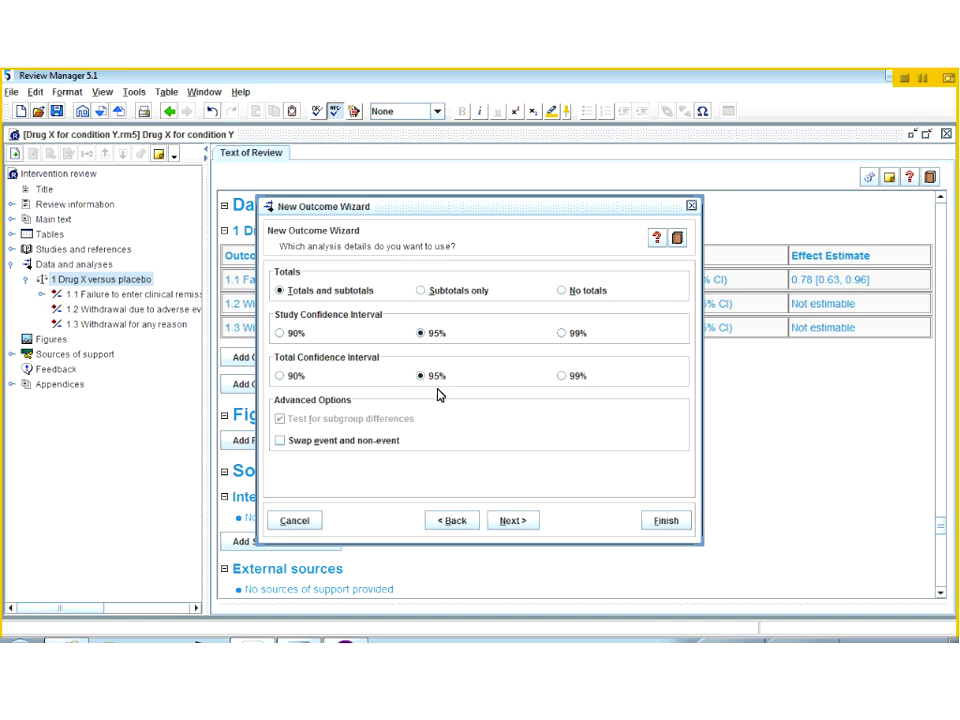
click(520, 521)
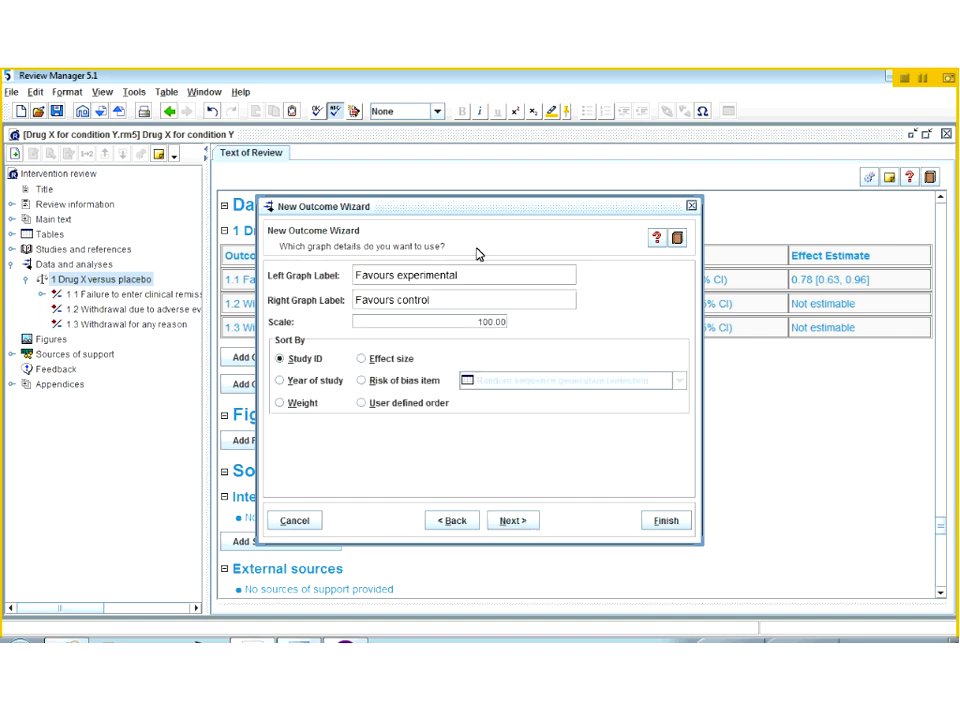
Step: Change the new outcome's left graph label to "Favours drug X"
key(BackSpace)
key(BackSpace)
key(BackSpace)
key(BackSpace)
key(BackSpace)
key(BackSpace)
key(BackSpace)
key(BackSpace)
key(BackSpace)
key(BackSpace)
key(BackSpace)
key(BackSpace)
text(drug X)
Step: Change the right graph label to "Favours placebo" and complete the new outcome
click(446, 302)
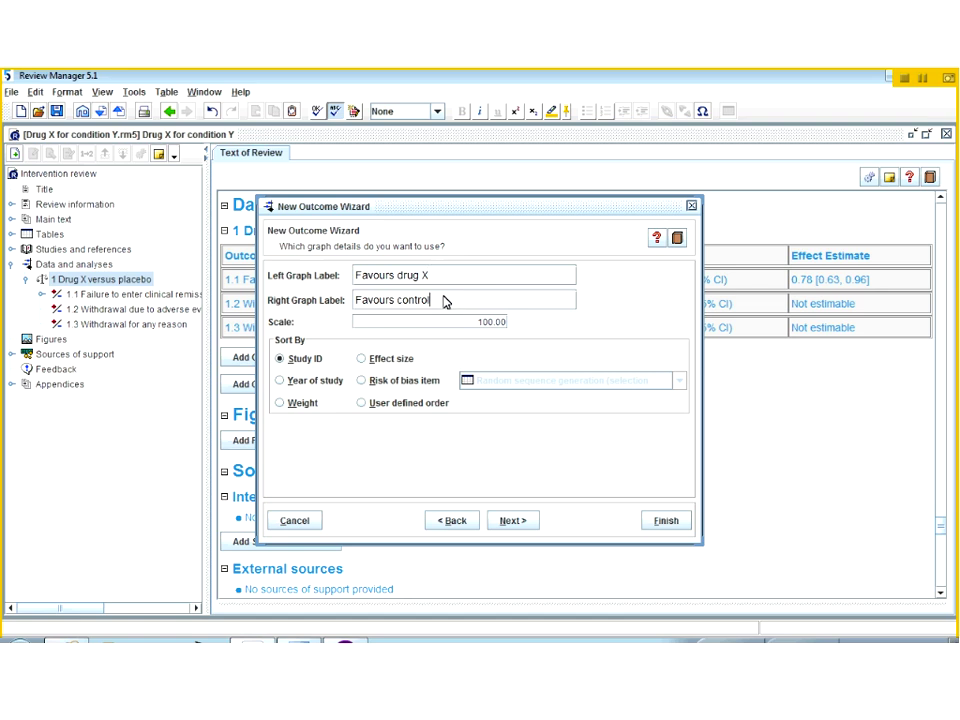
key(BackSpace)
key(BackSpace)
key(BackSpace)
key(BackSpace)
key(BackSpace)
key(BackSpace)
key(BackSpace)
text(palceb)
key(BackSpace)
key(BackSpace)
key(BackSpace)
key(BackSpace)
key(BackSpace)
text(lacebo)
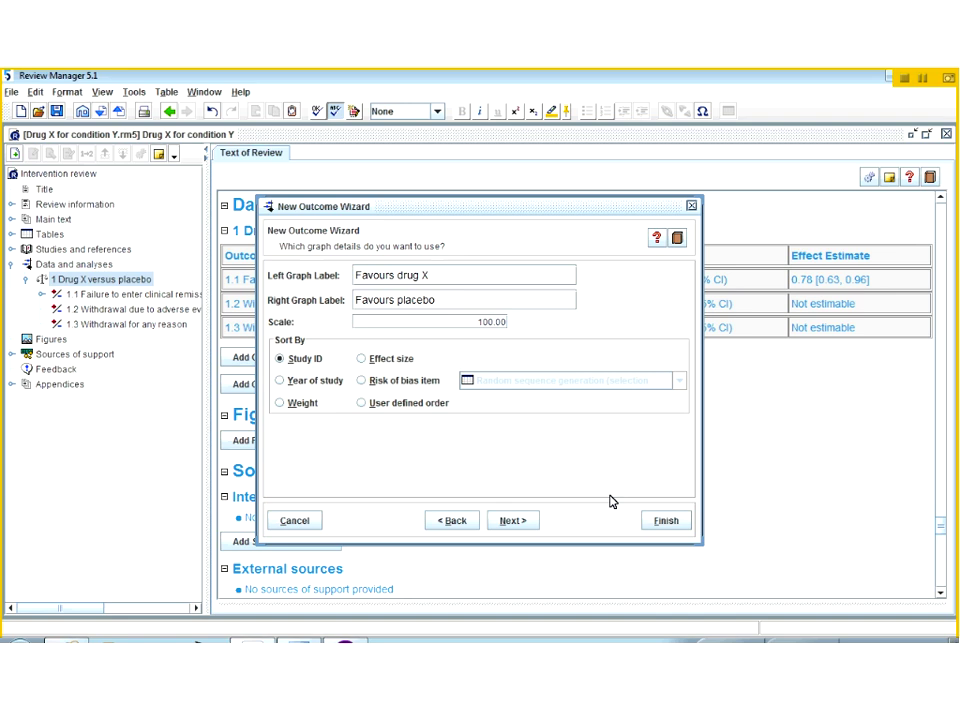
click(513, 520)
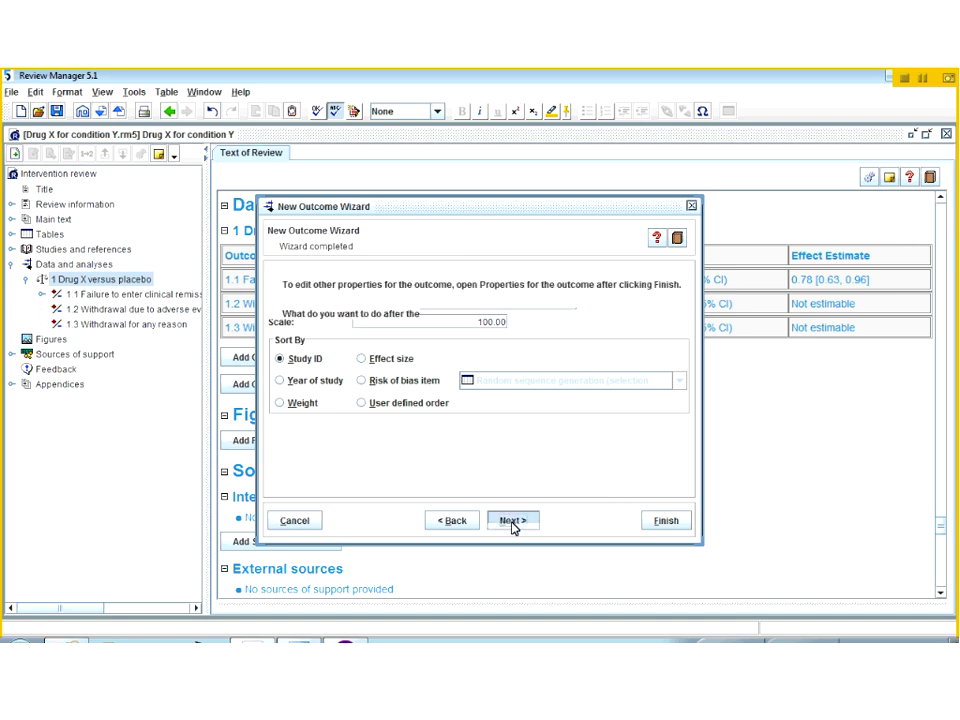
click(672, 524)
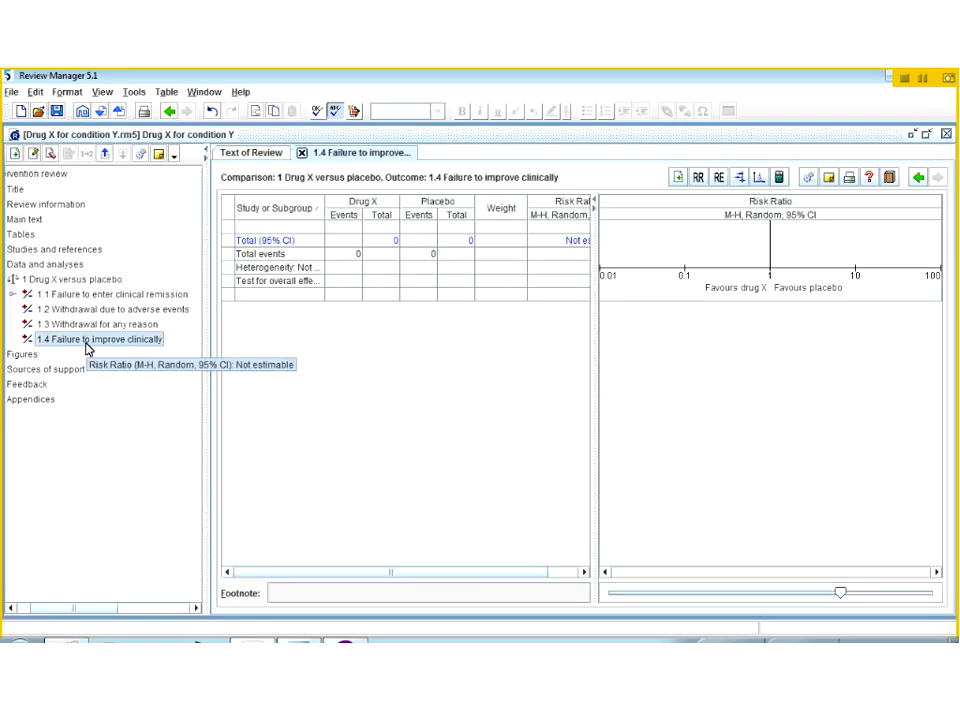
Step: Move "Failure to improve clinically" up to second among the outcomes and add study data for Ito 2010, MacDonald 2010b and Scherl 2009
click(106, 155)
click(106, 155)
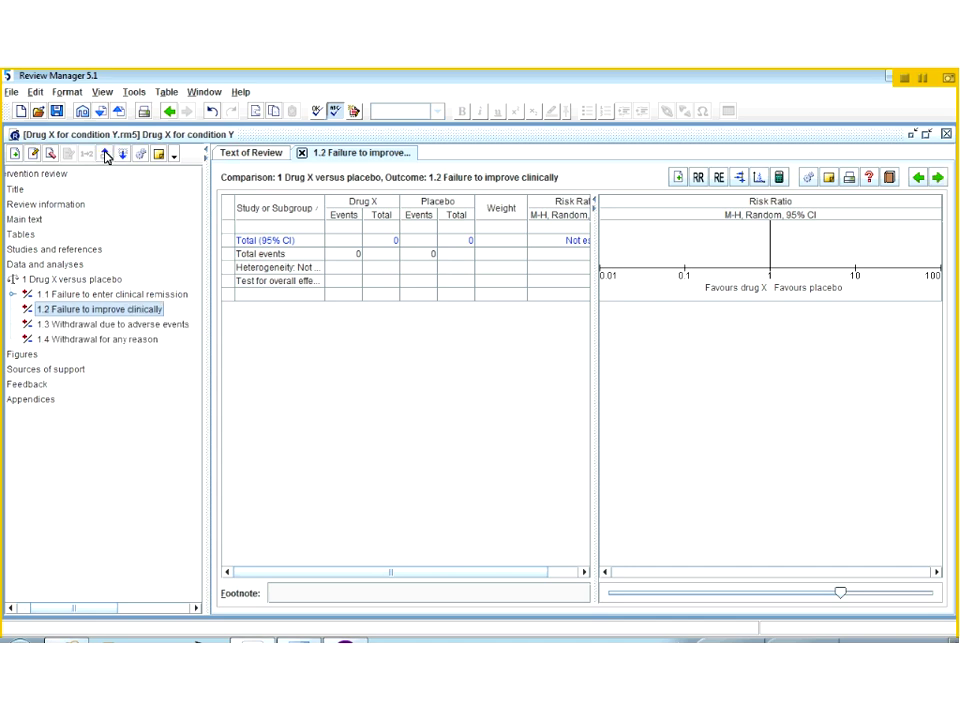
right_click(60, 312)
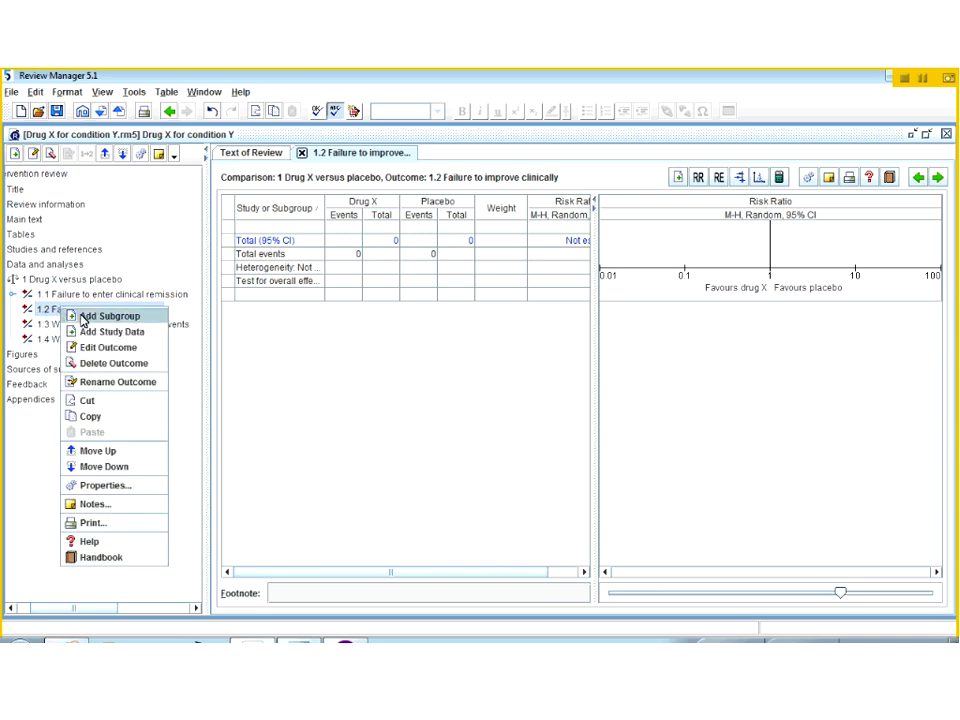
click(110, 336)
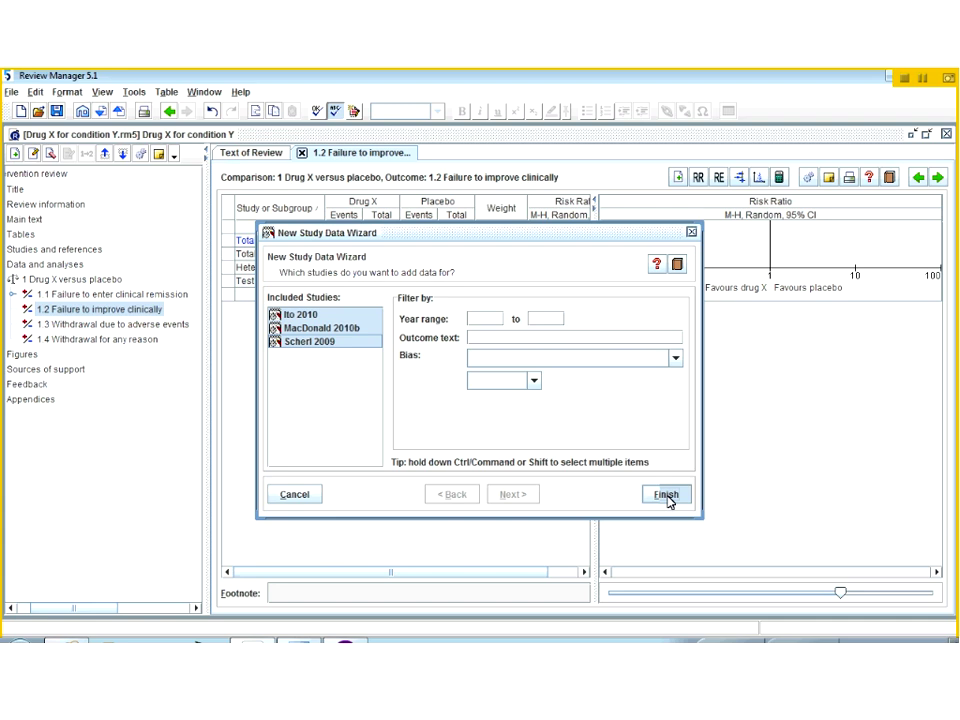
click(666, 495)
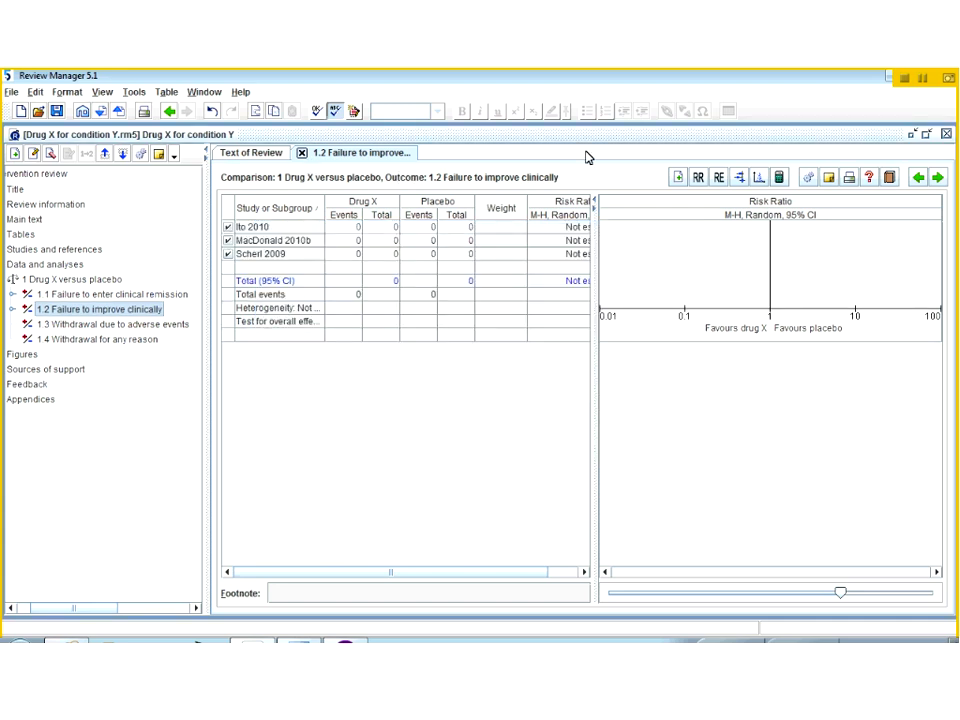
Step: Enter the Ito 2010 data: 30 events of 65 for Drug X and 35 events of 40 for Placebo
click(347, 228)
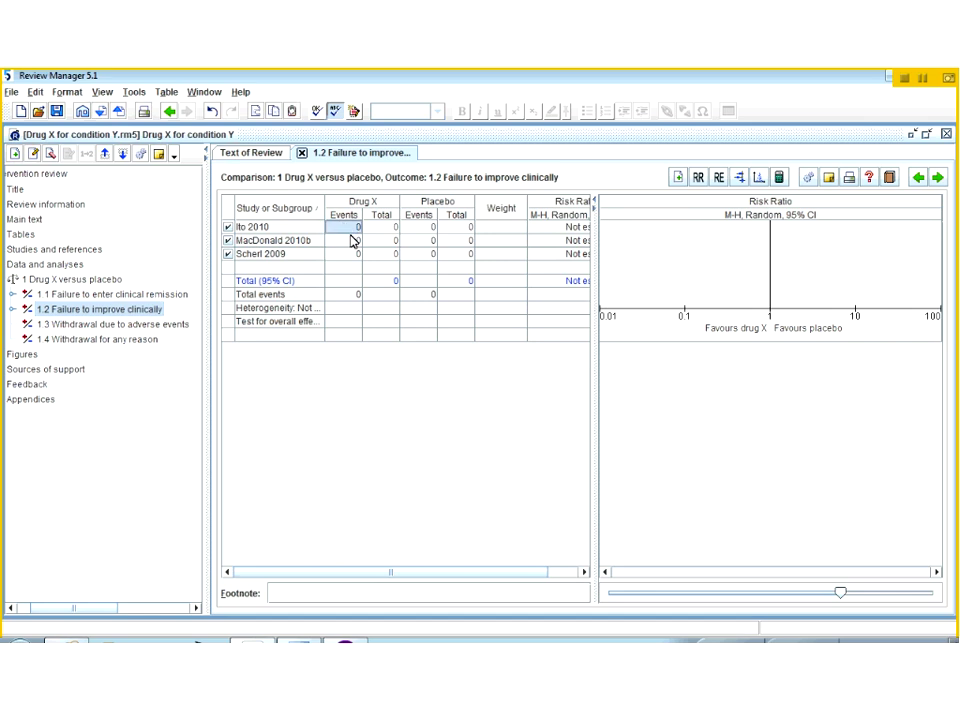
key(Tab)
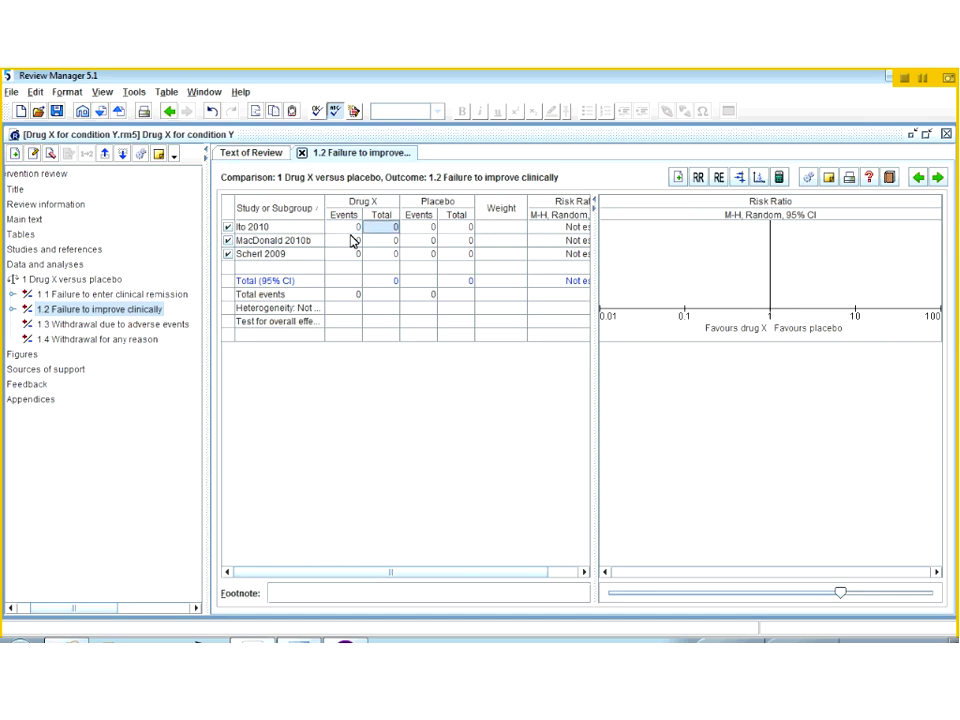
click(341, 228)
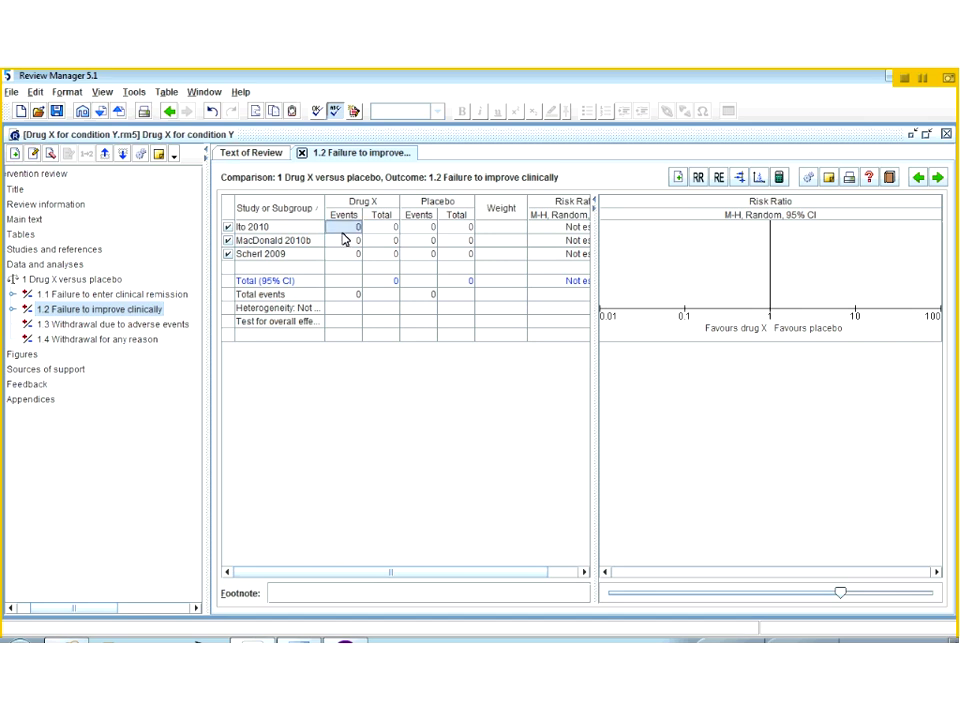
text(30)
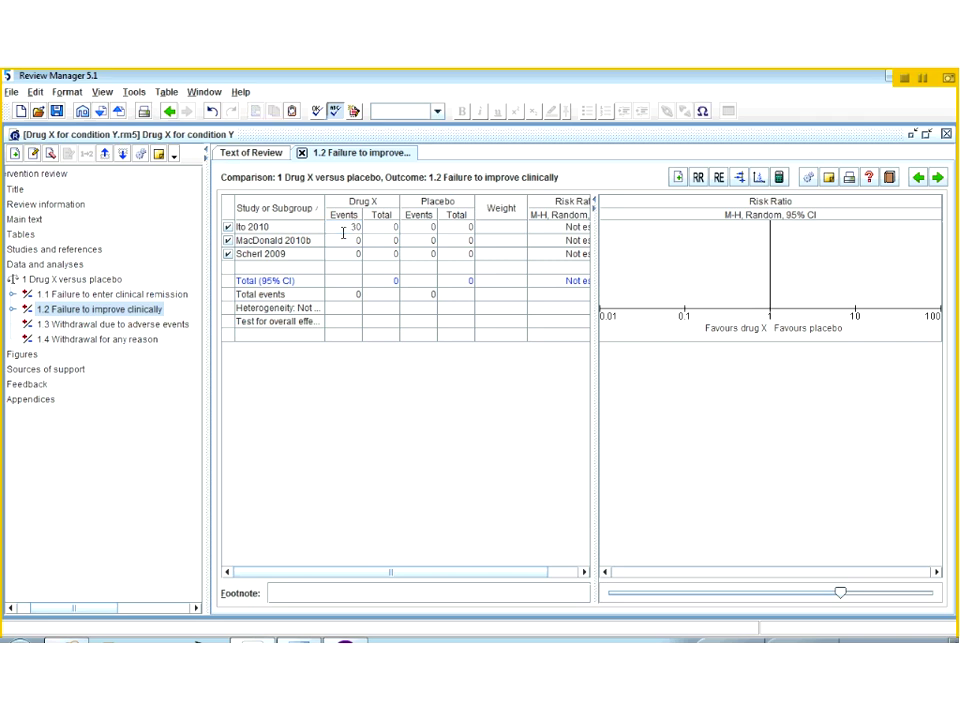
key(Tab)
text(65)
key(Tab)
text(35)
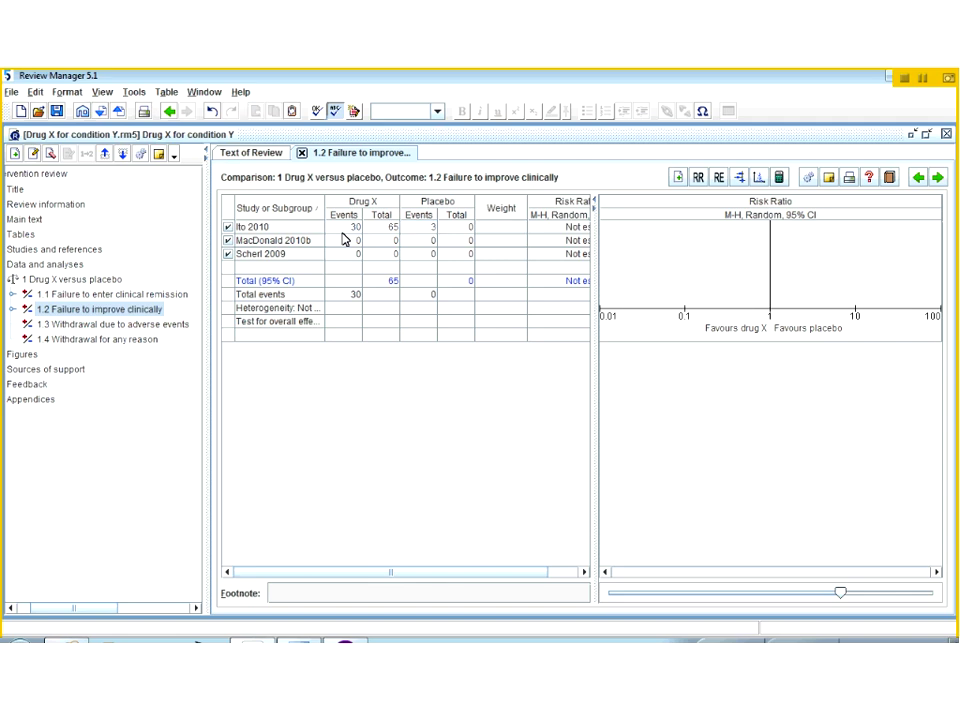
key(Tab)
text(40)
Step: Enter the MacDonald 2010b data: 29 events of 40 for Drug X and 21 events of 37 for Placebo
click(343, 240)
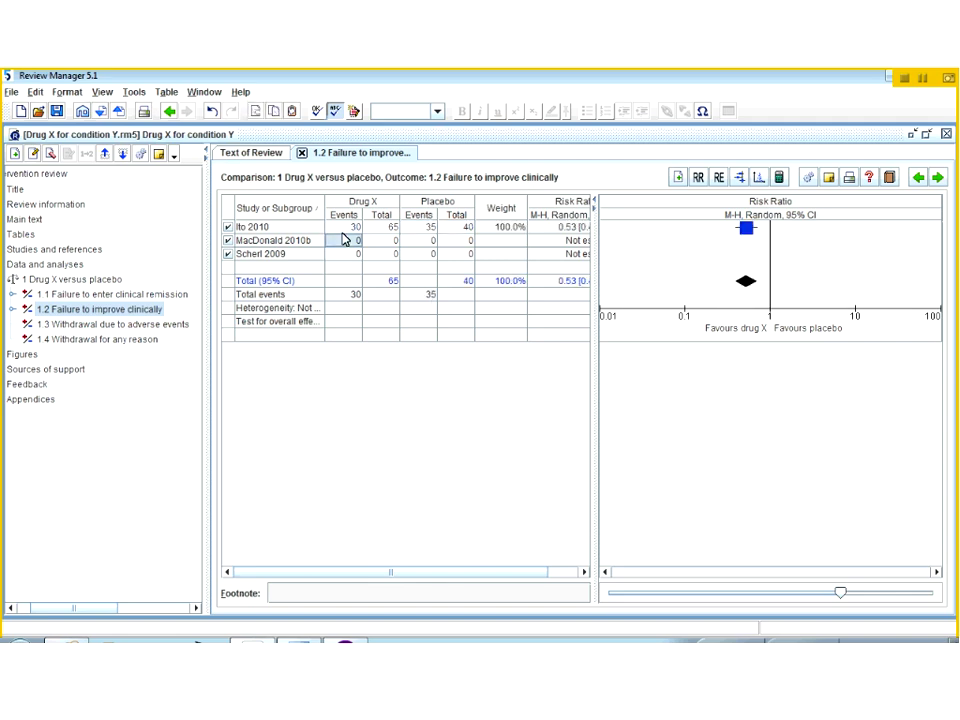
text(29)
key(Tab)
text(40)
key(Tab)
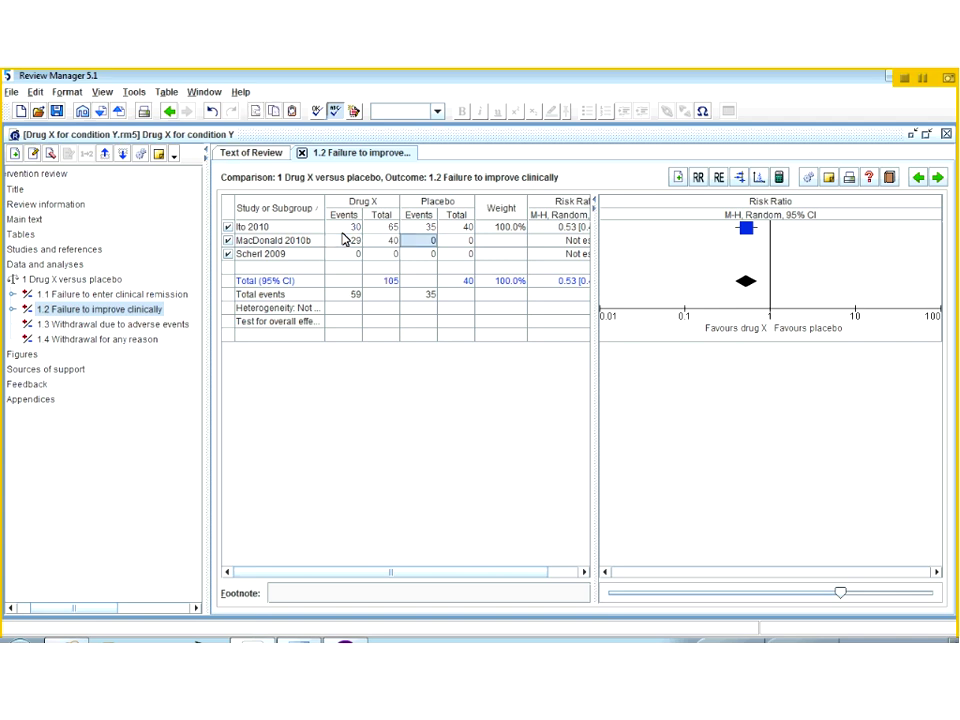
text(21)
key(Tab)
text(37)
key(Tab)
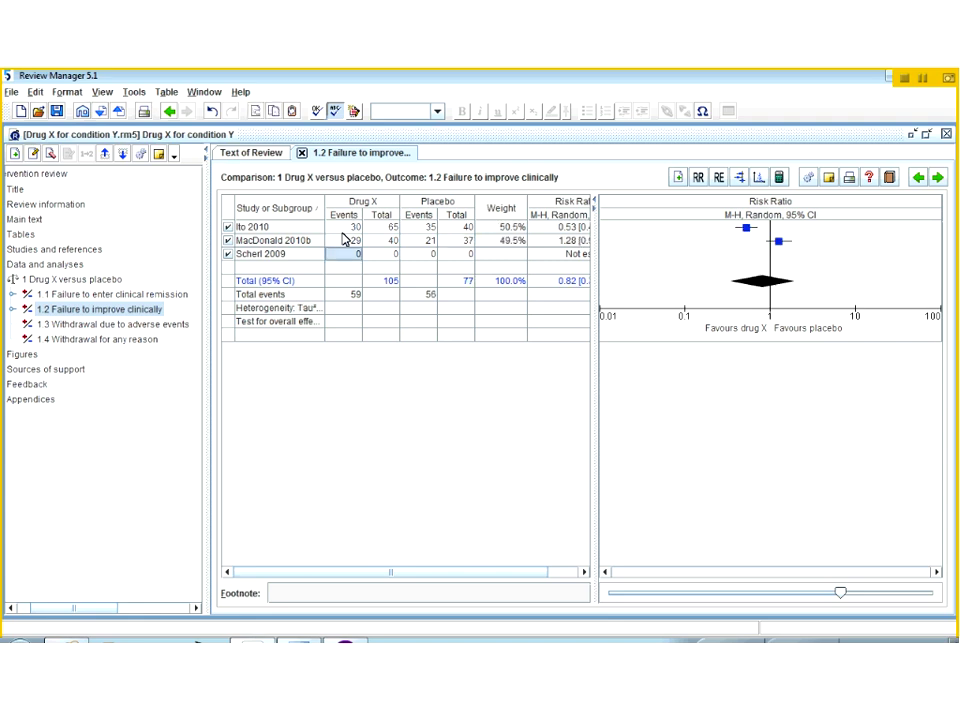
Step: Enter 80 events of 167 for Drug X and a Placebo total of 83 for Scherl 2009
text(80)
key(Tab)
text(16)
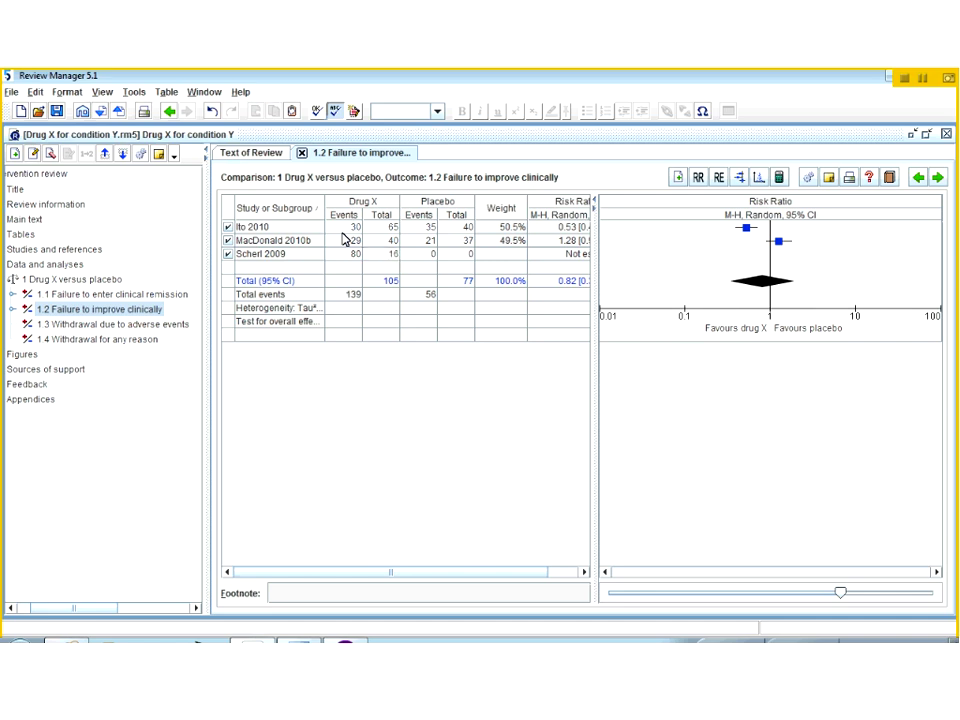
text(7)
key(Tab)
key(Tab)
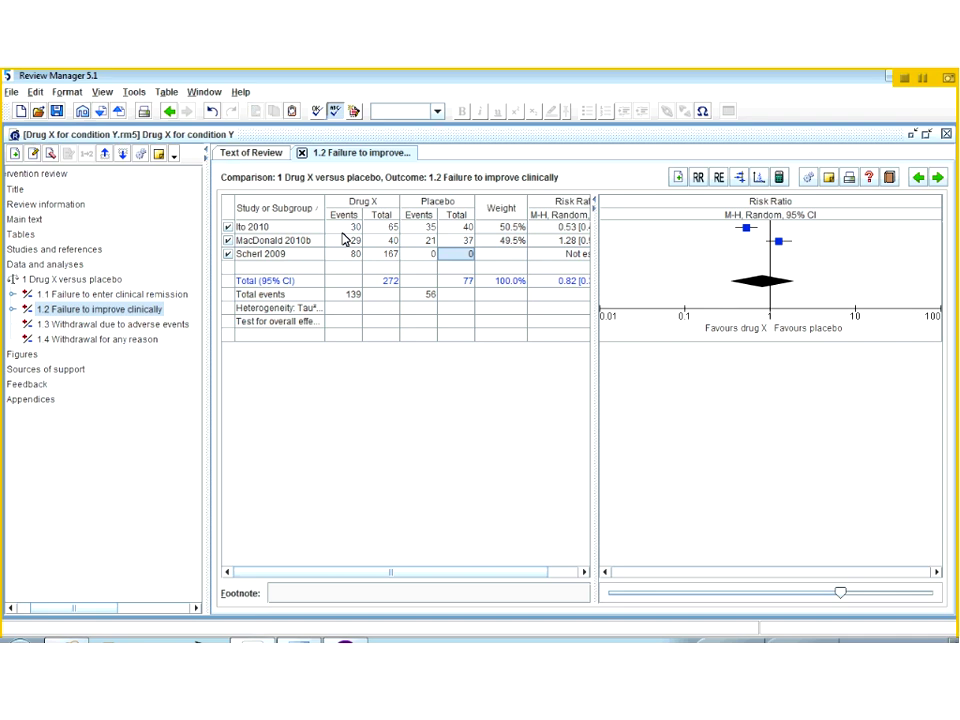
text(8)
key(Return)
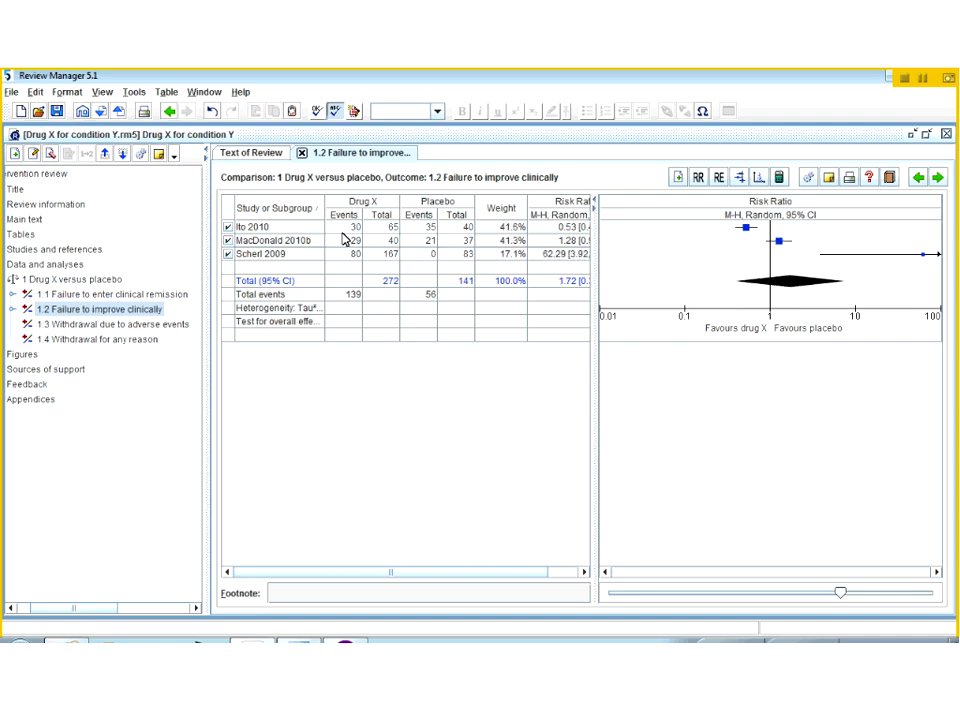
key(Return)
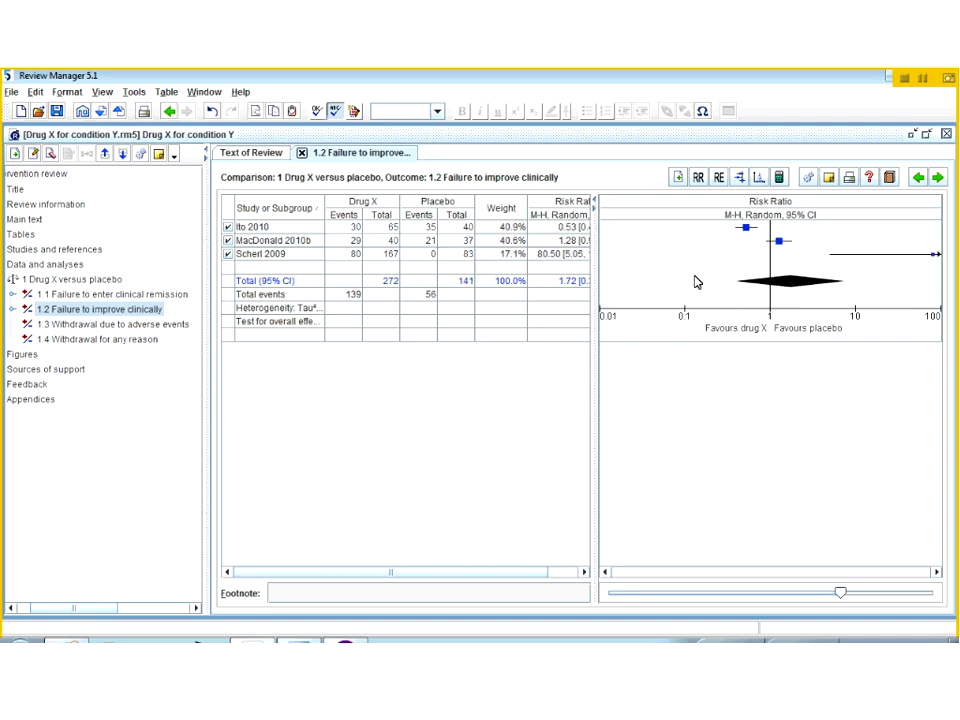
Step: Narrow the graph scale to about 0.1 to 10, and view the outcome's full forest plot before closing it
drag(841, 593, 761, 596)
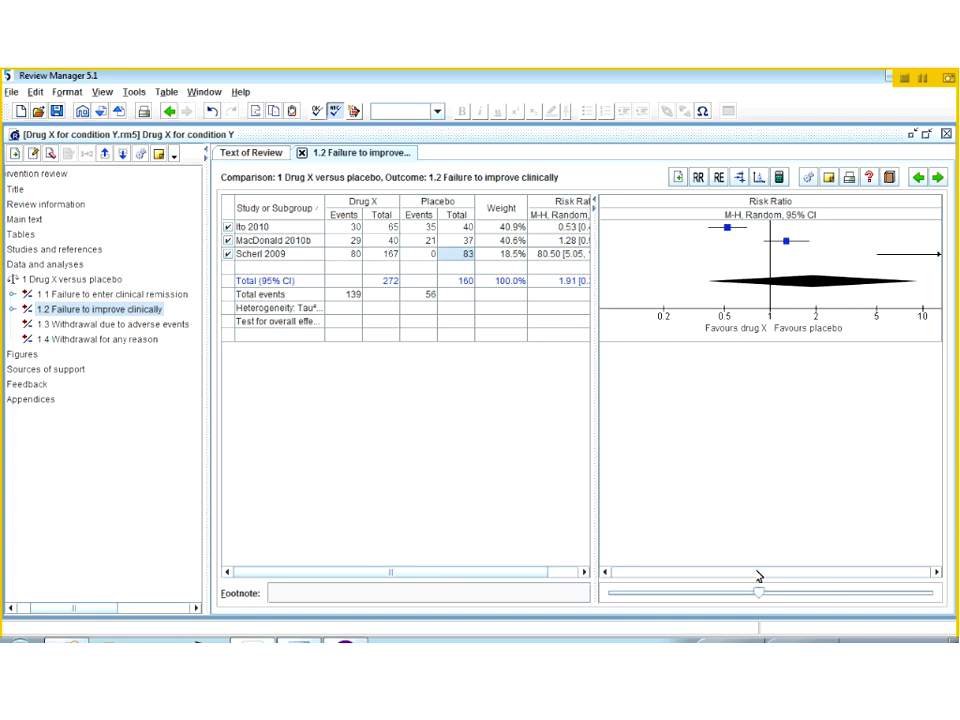
click(740, 178)
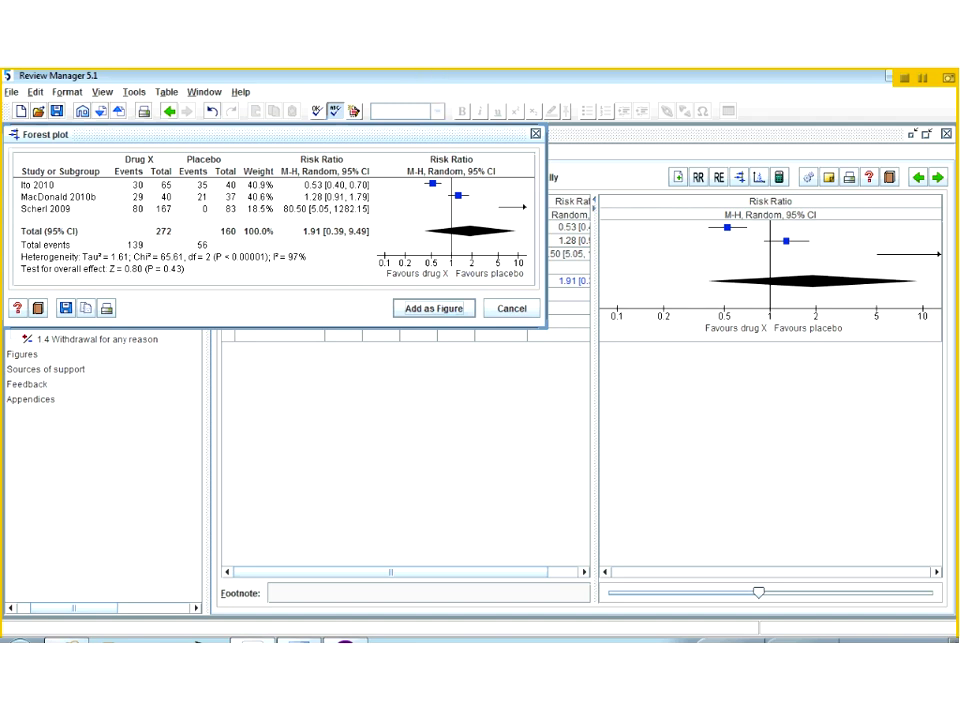
click(536, 134)
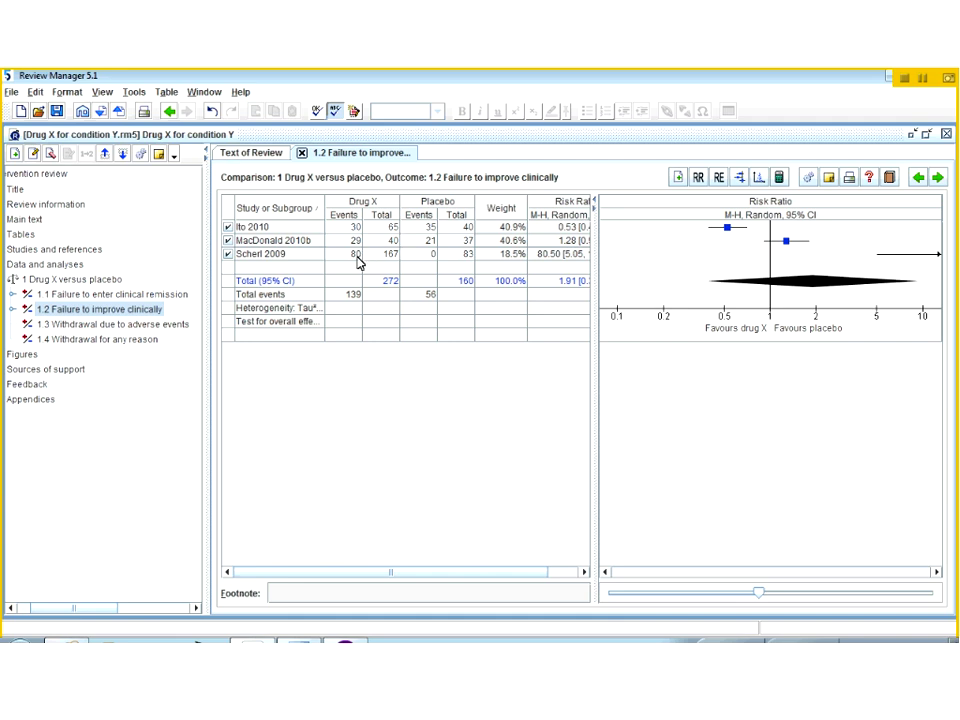
Step: Set the Placebo events for Scherl 2009 to 64 and open the outcome's forest plot again
click(427, 254)
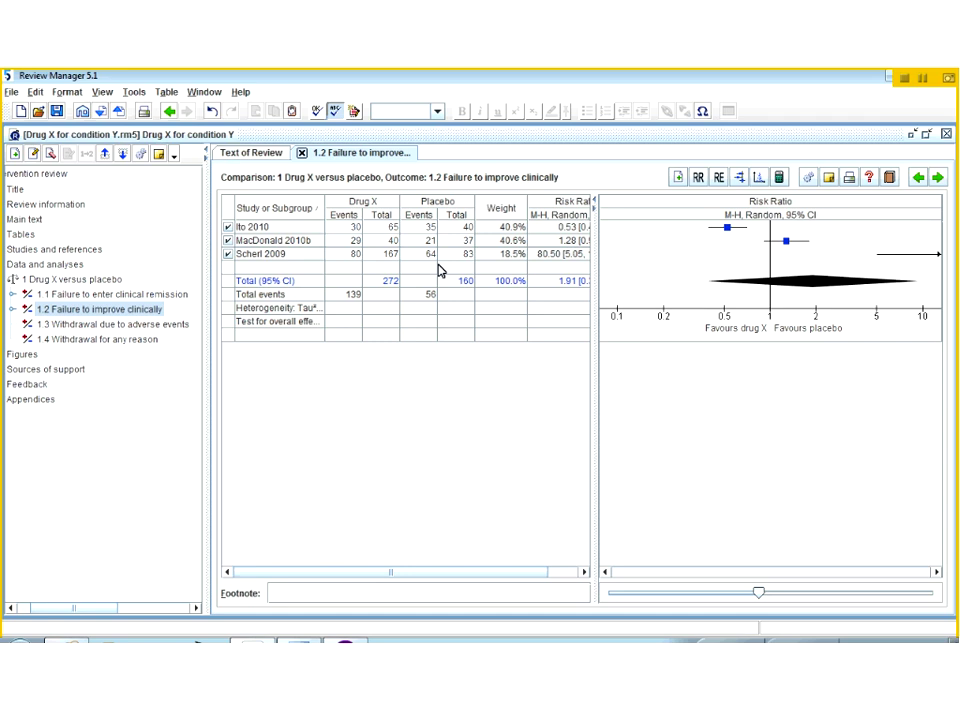
key(Tab)
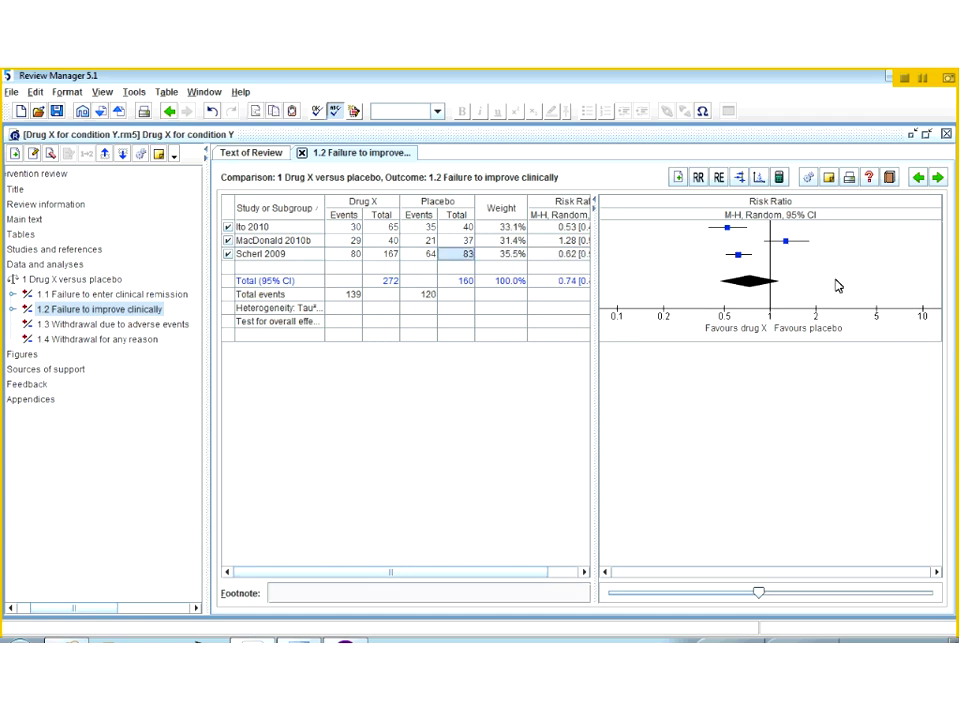
click(740, 178)
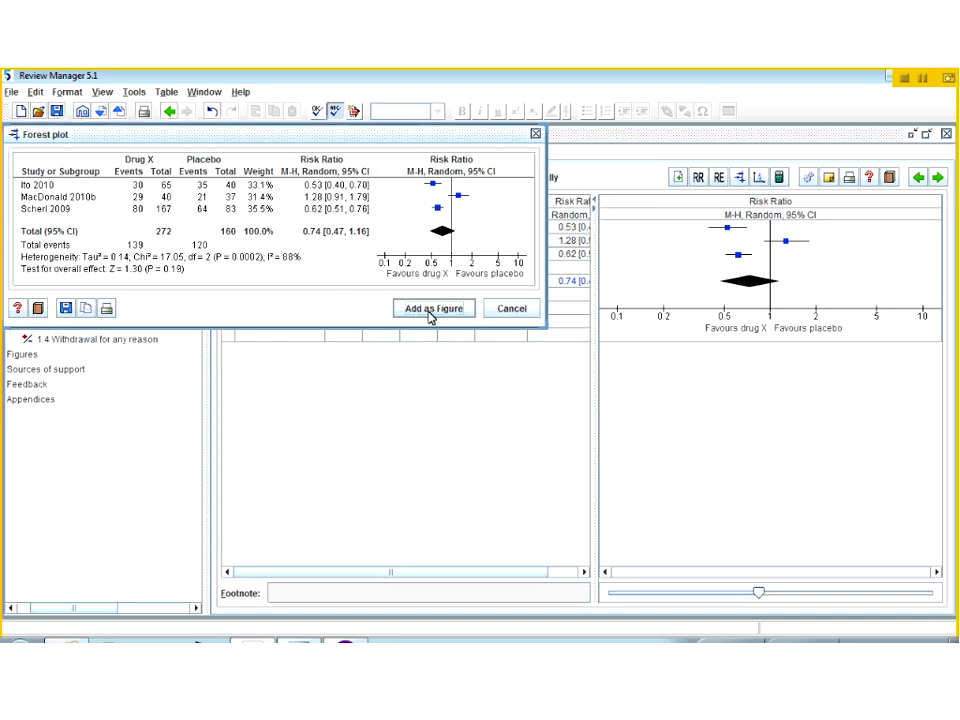
Step: Close the forest plot and review the characteristics and risk of bias table for the MacDonald 2010b study
click(510, 308)
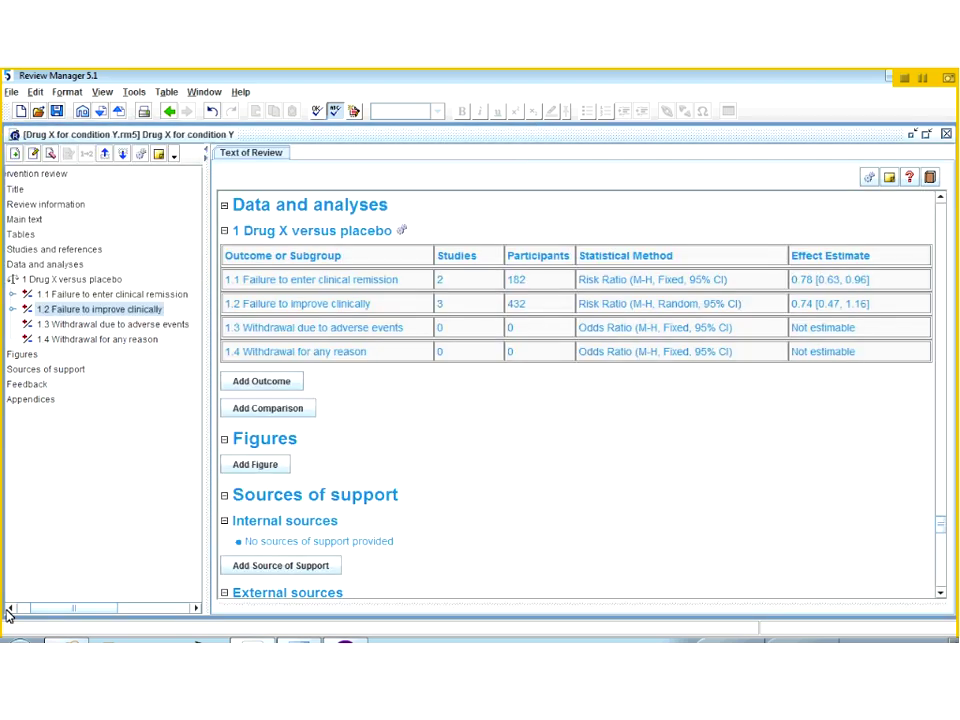
click(7, 608)
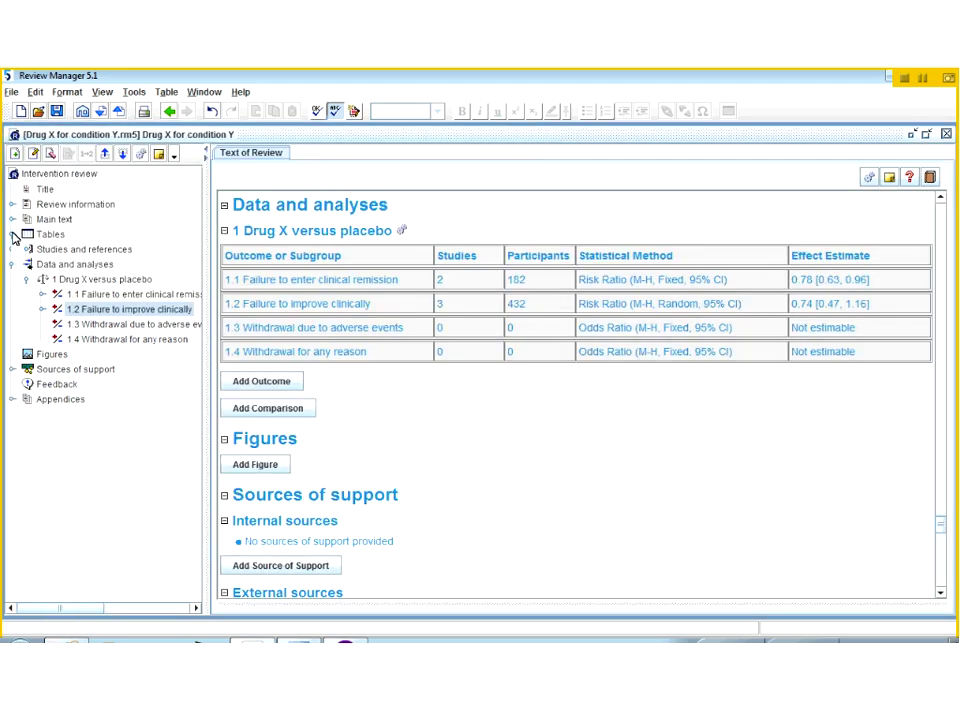
click(13, 235)
click(86, 250)
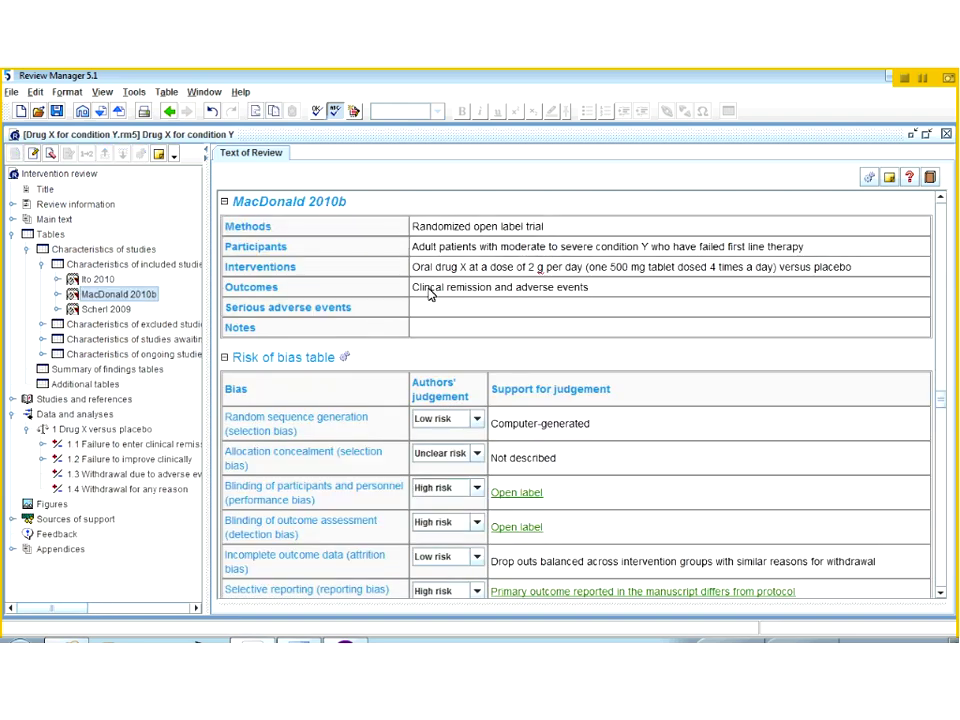
scroll(608, 453, down, 3)
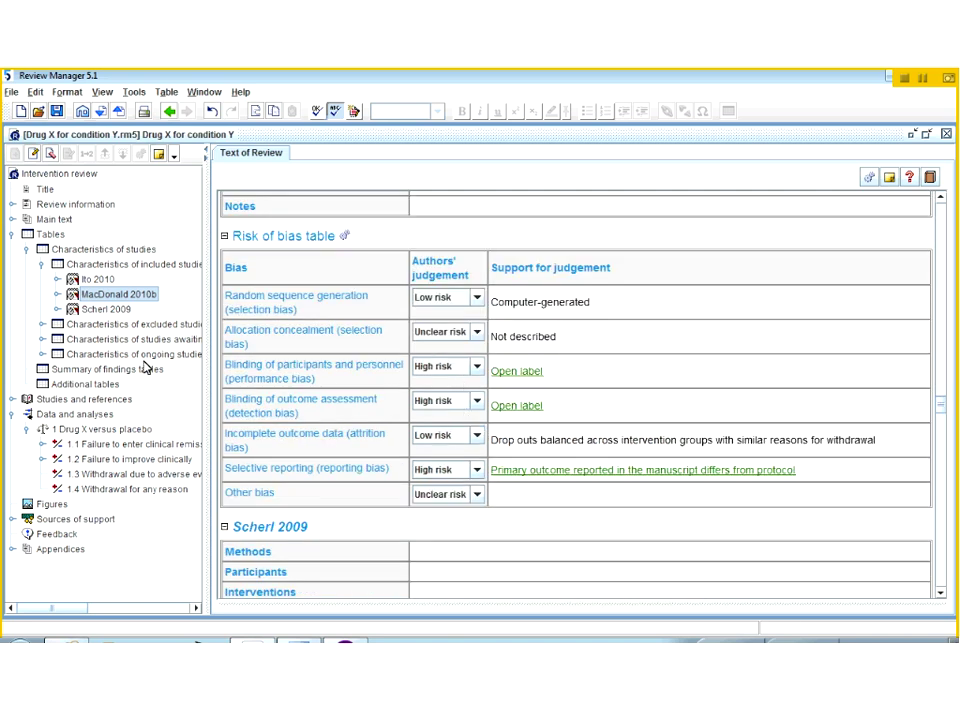
Step: Reopen outcome 1.2 Failure to improve clinically and view its forest plot with all three studies included
click(88, 459)
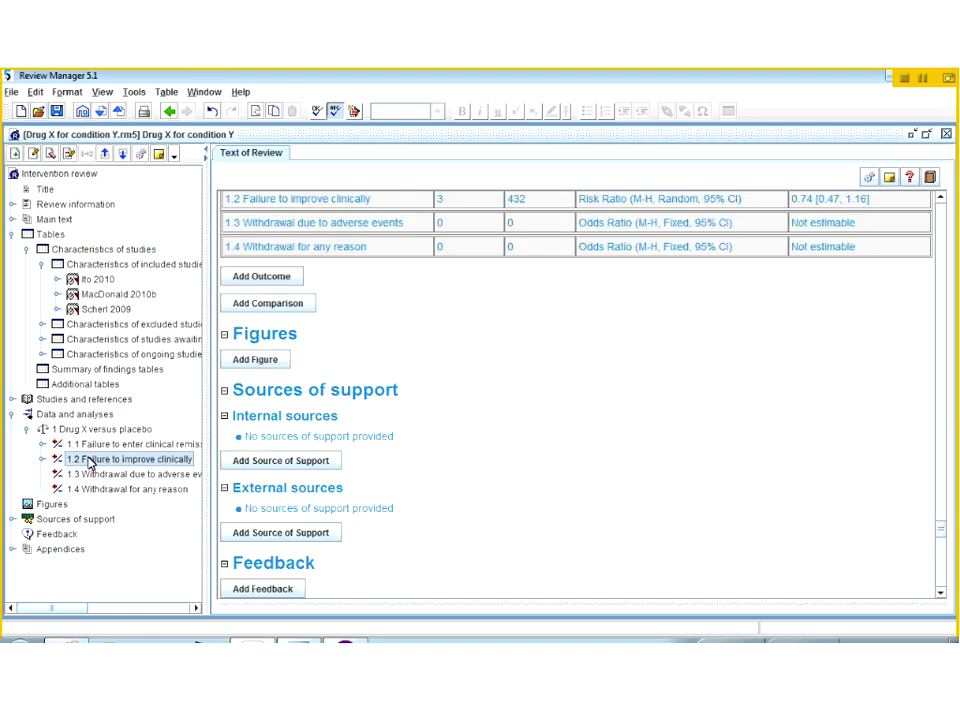
double_click(72, 460)
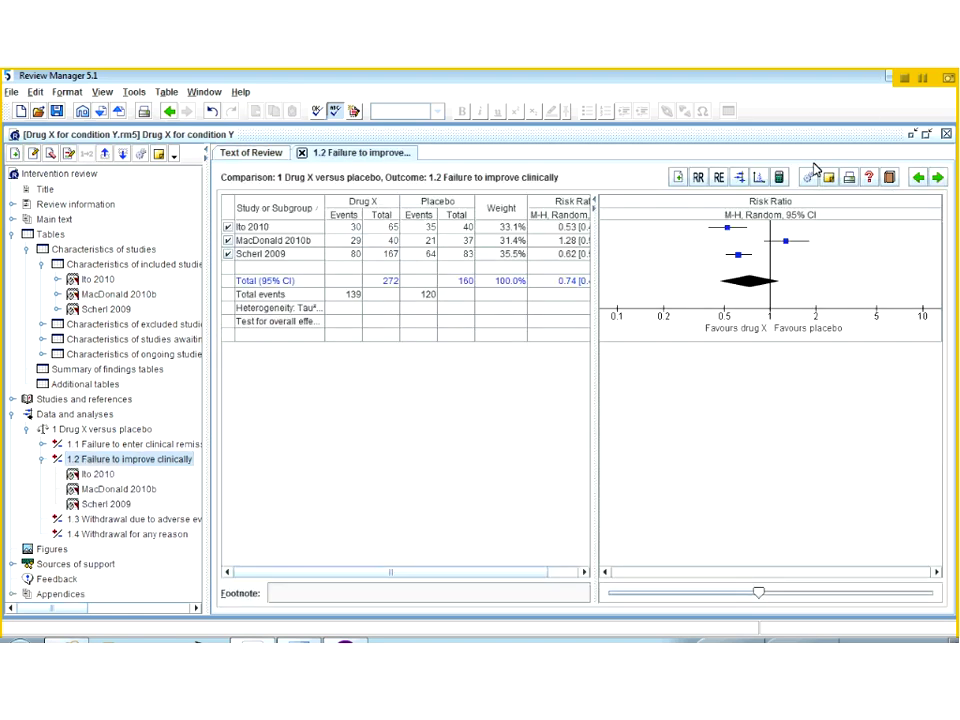
click(740, 178)
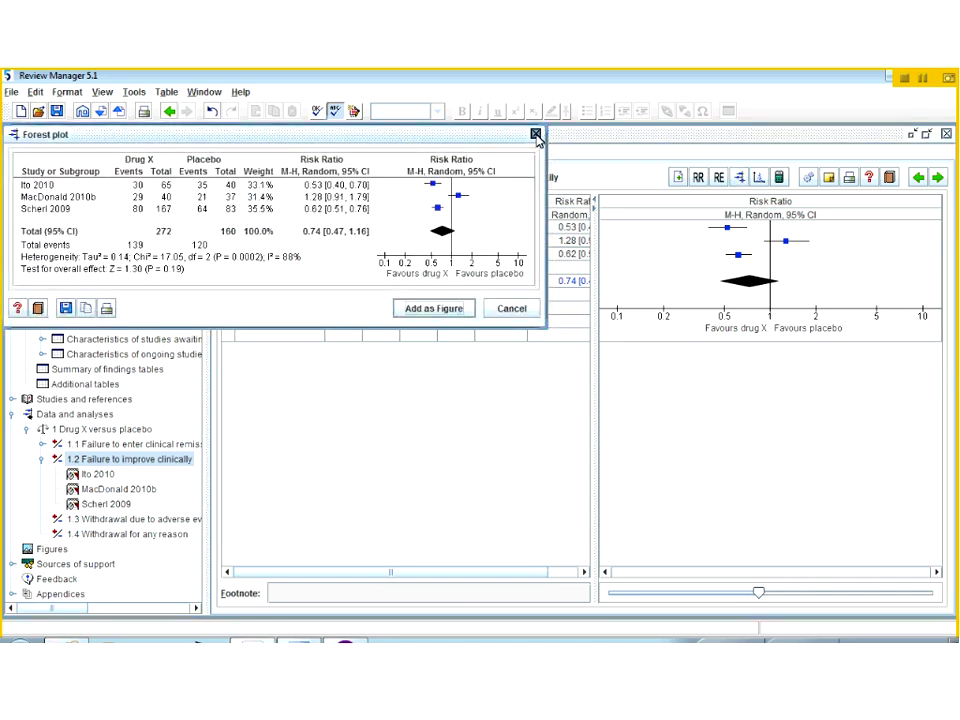
click(536, 135)
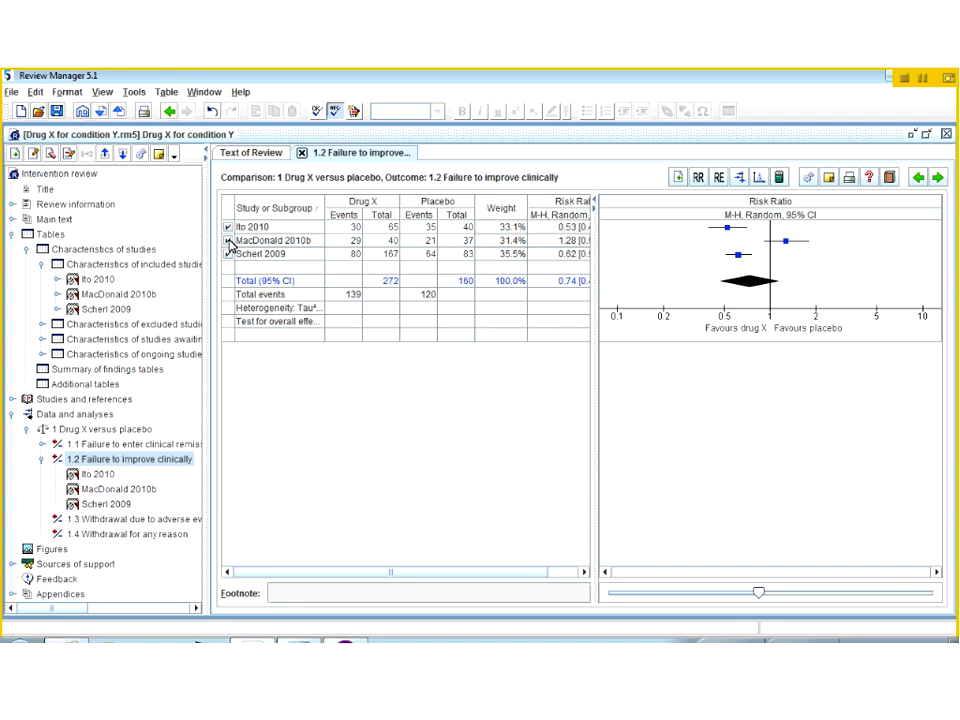
Step: Exclude MacDonald 2010b from the Failure to improve clinically analysis and view the forest plot without it
click(229, 241)
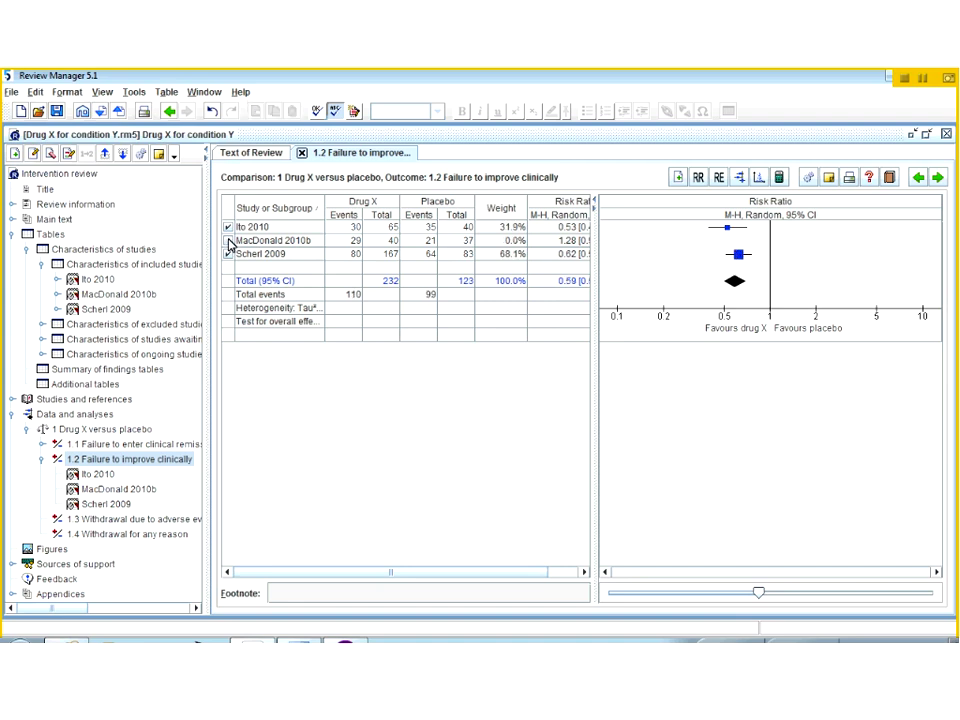
click(740, 178)
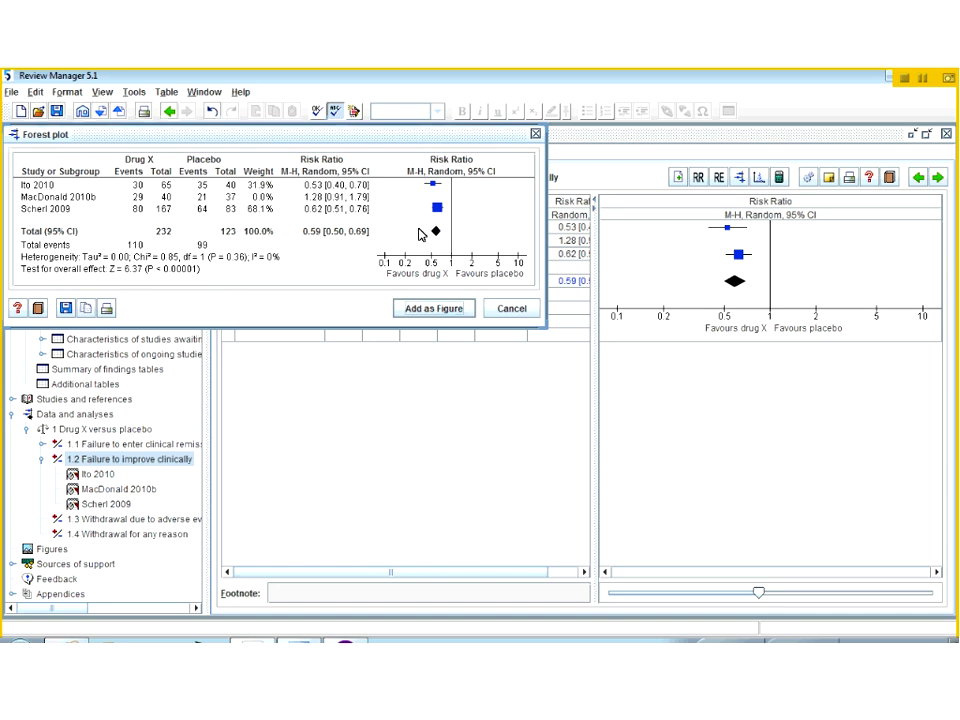
click(537, 134)
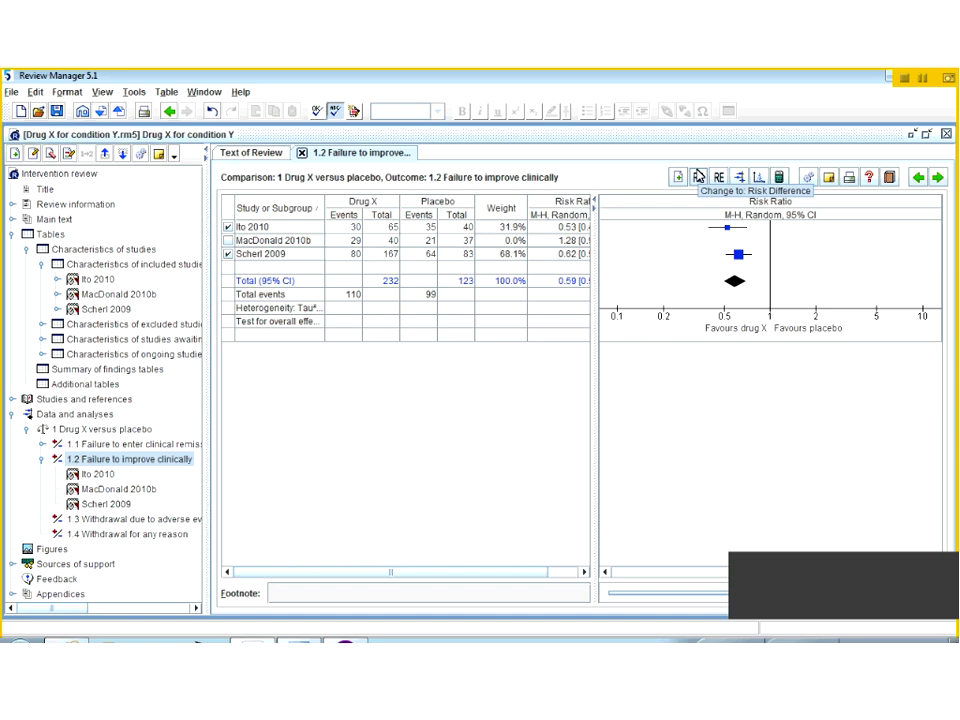
Step: Switch the outcome's effect measure to risk difference and odds ratio for comparison, and return it to risk ratio
click(698, 177)
click(700, 180)
click(700, 180)
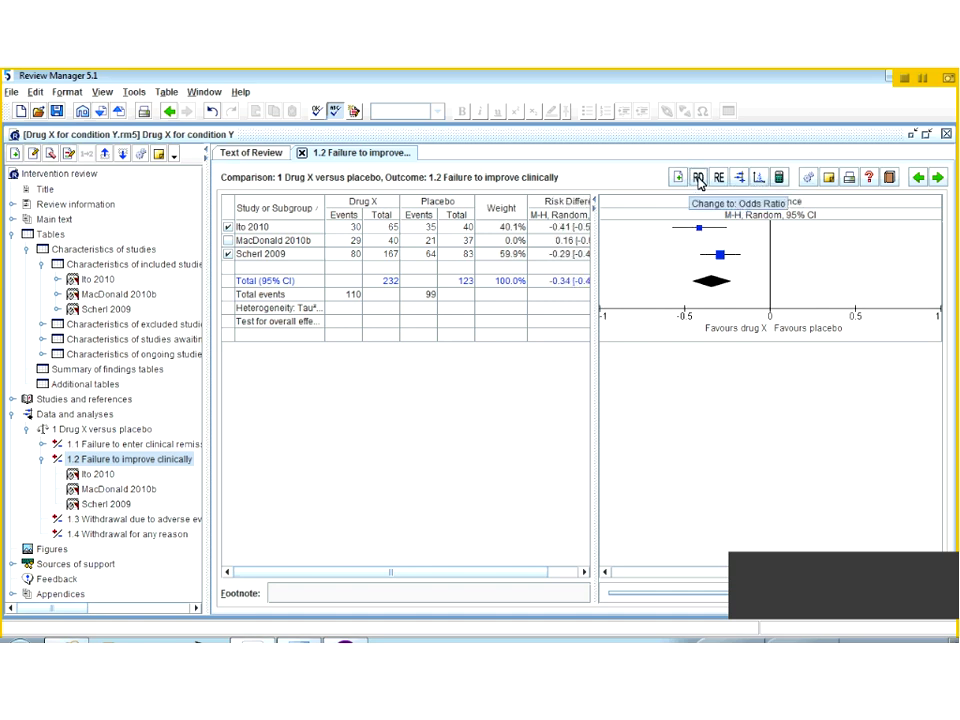
click(698, 178)
click(698, 178)
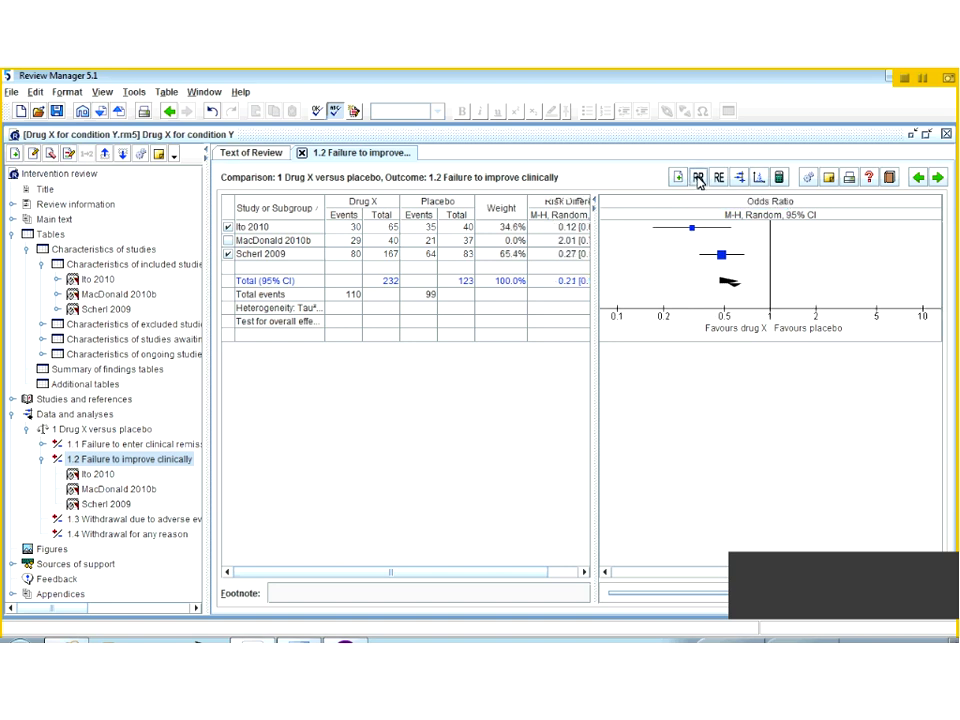
click(698, 178)
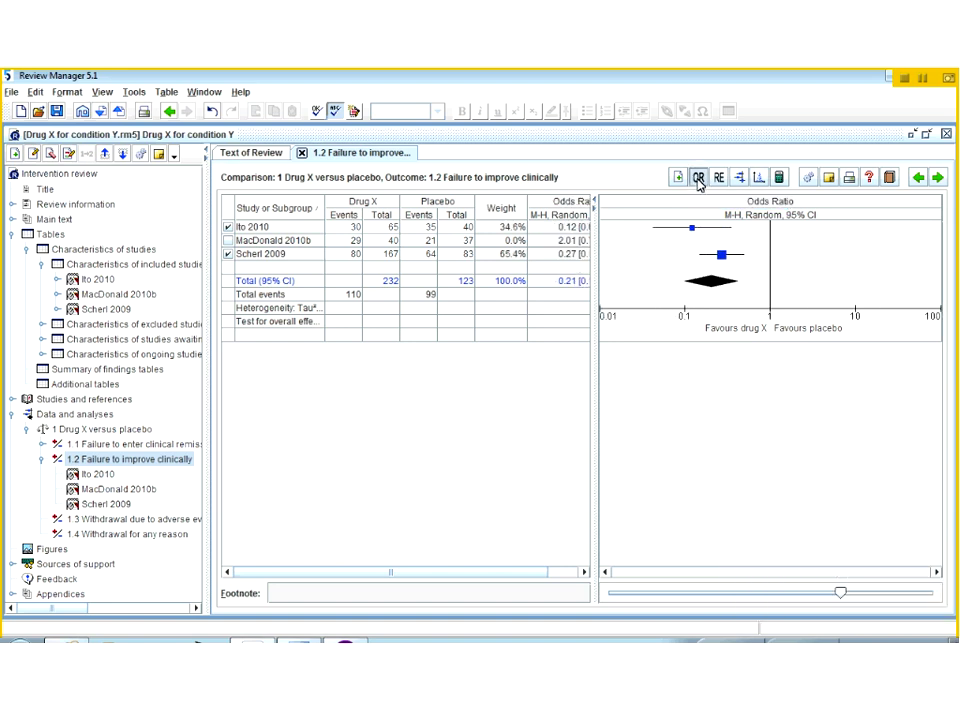
click(698, 178)
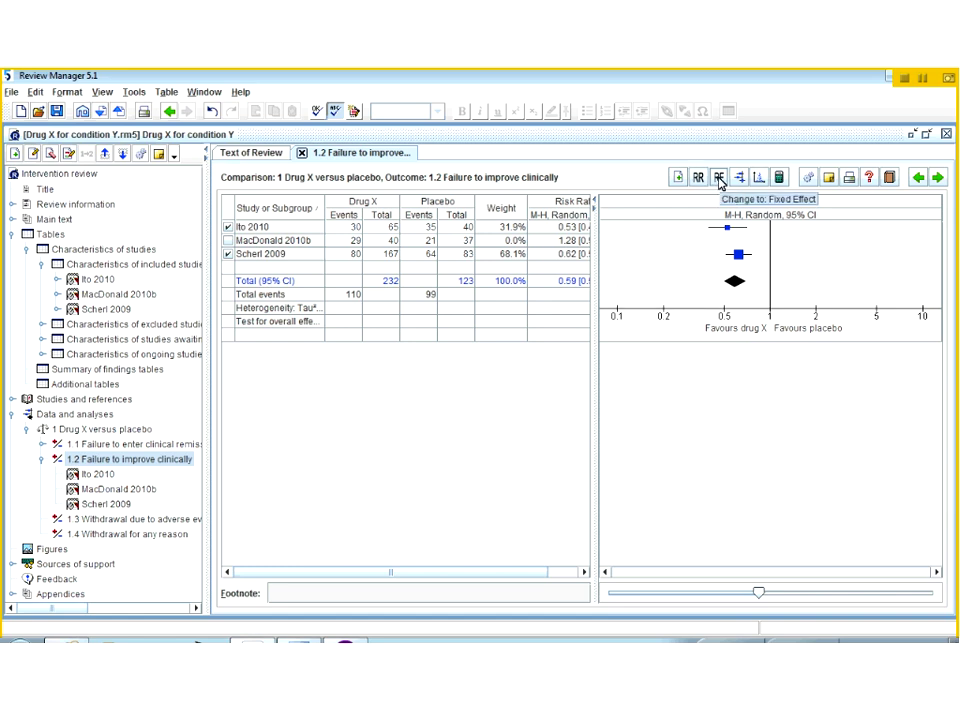
Step: Change the analysis model to fixed effect, view the funnel plot without adding it as a figure, and close the outcome
click(718, 179)
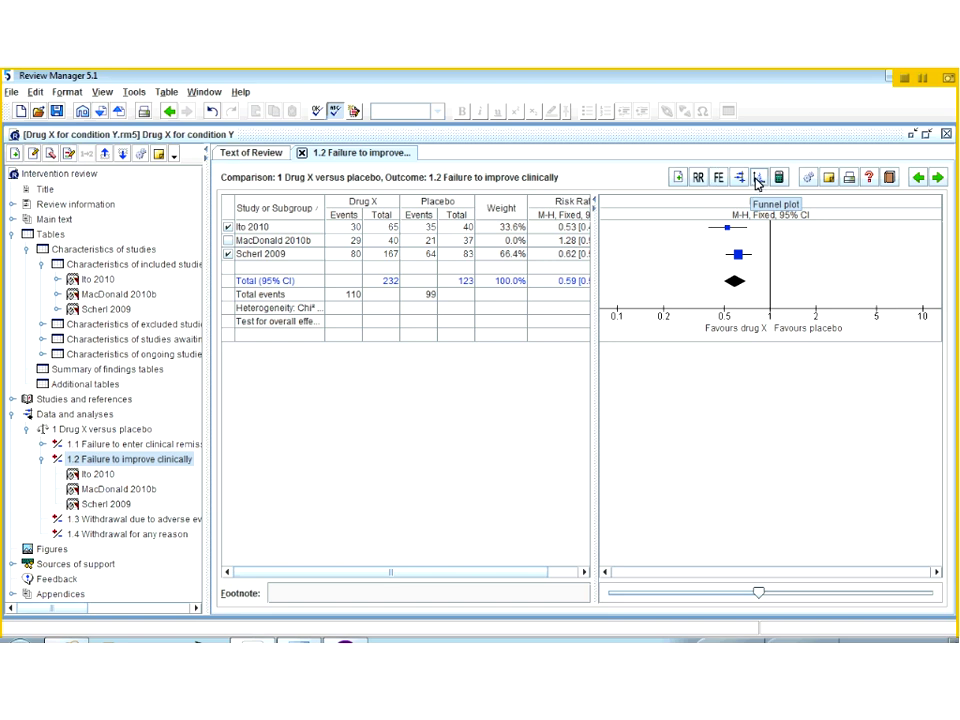
click(758, 181)
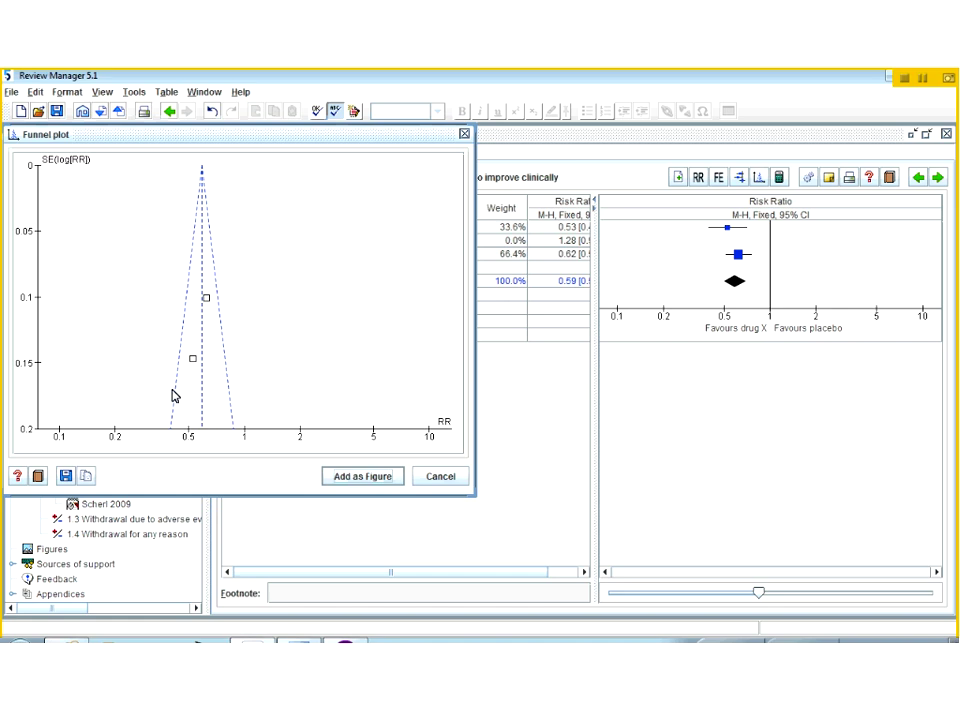
click(436, 478)
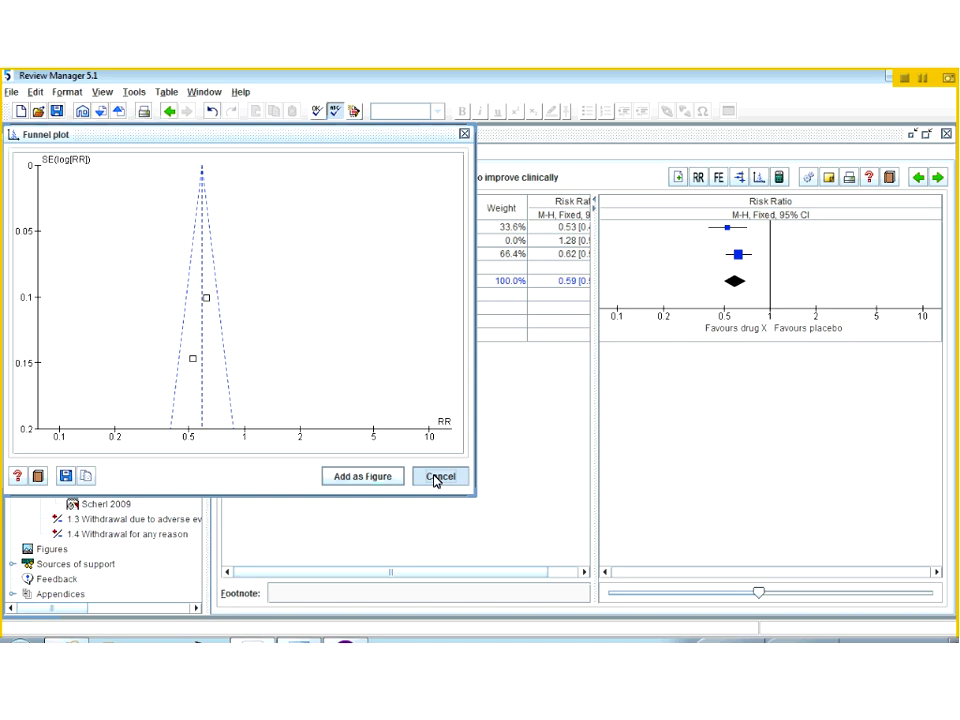
click(436, 478)
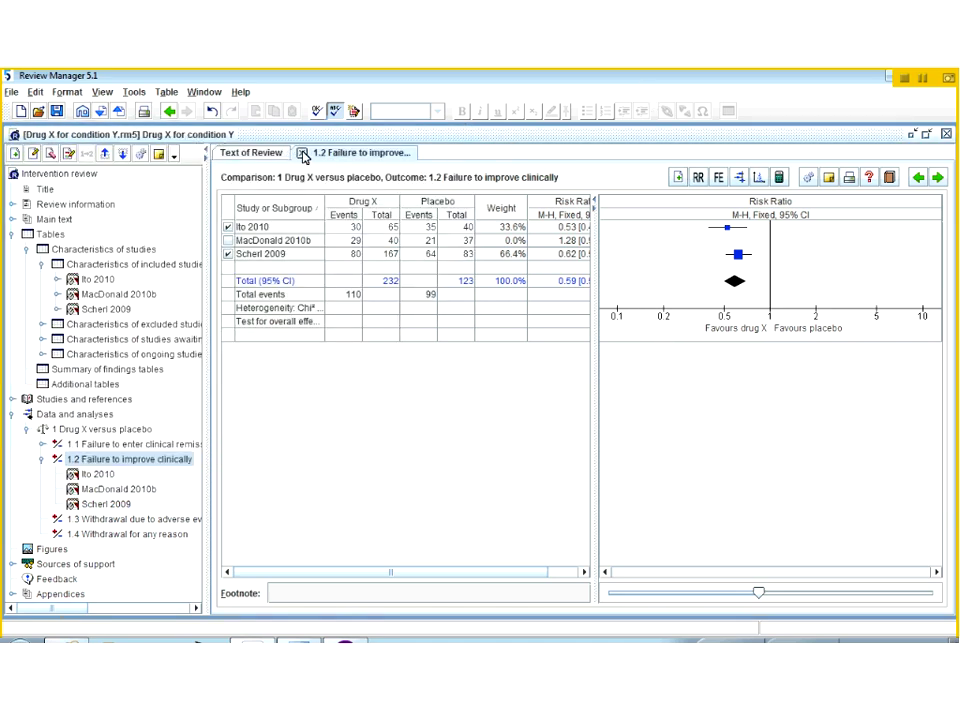
click(302, 153)
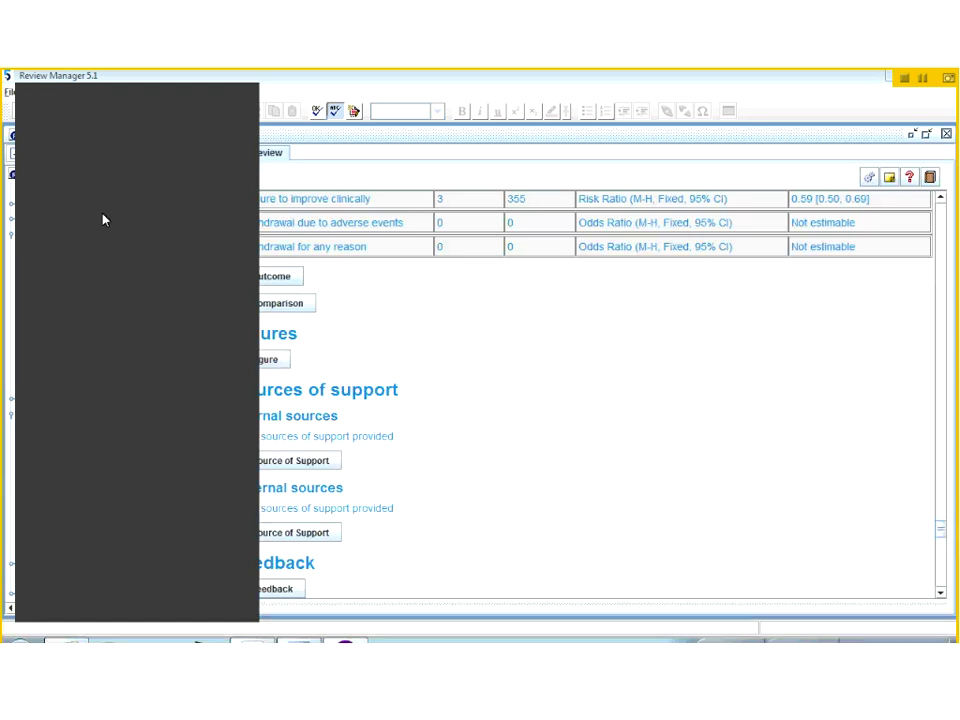
Step: Add a study flow diagram to the Figures section, keeping the caption "Study flow diagram."
click(13, 264)
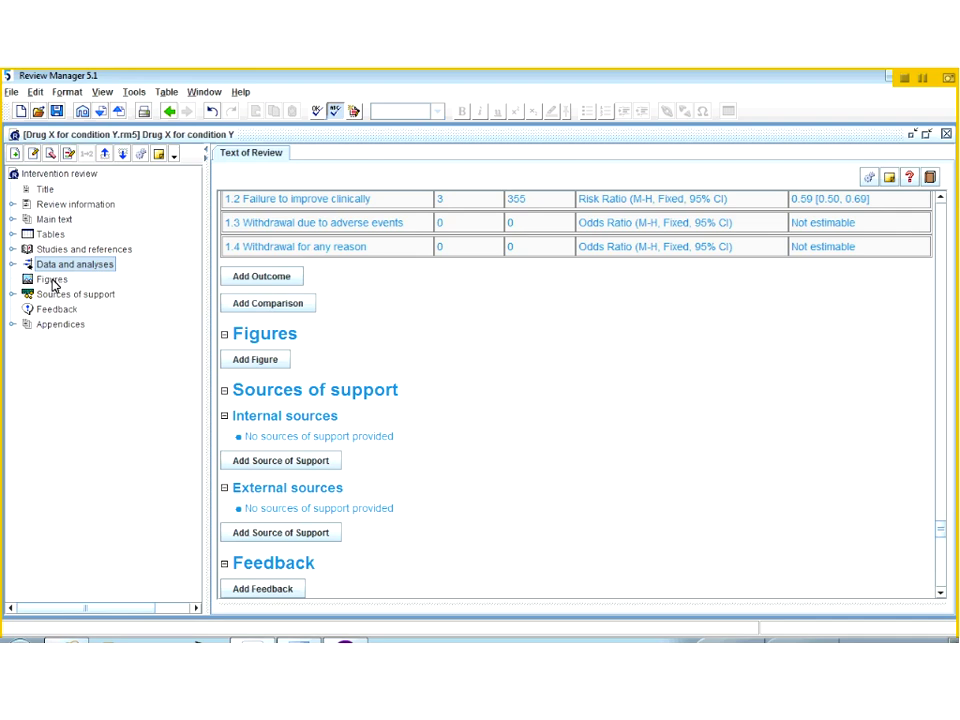
click(52, 281)
right_click(53, 281)
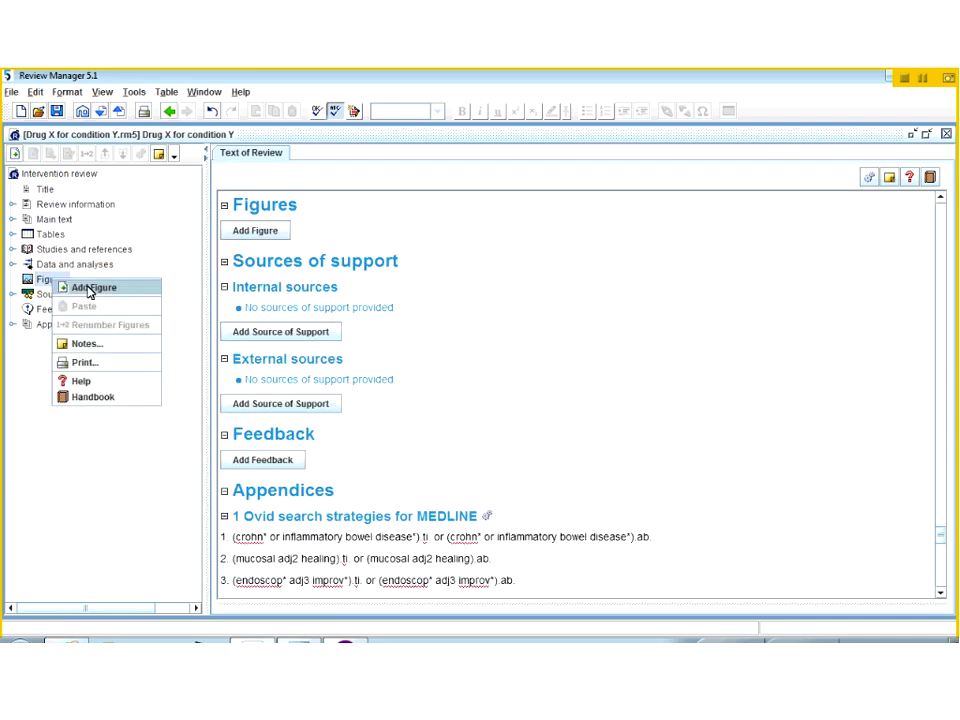
click(88, 289)
click(277, 403)
click(526, 495)
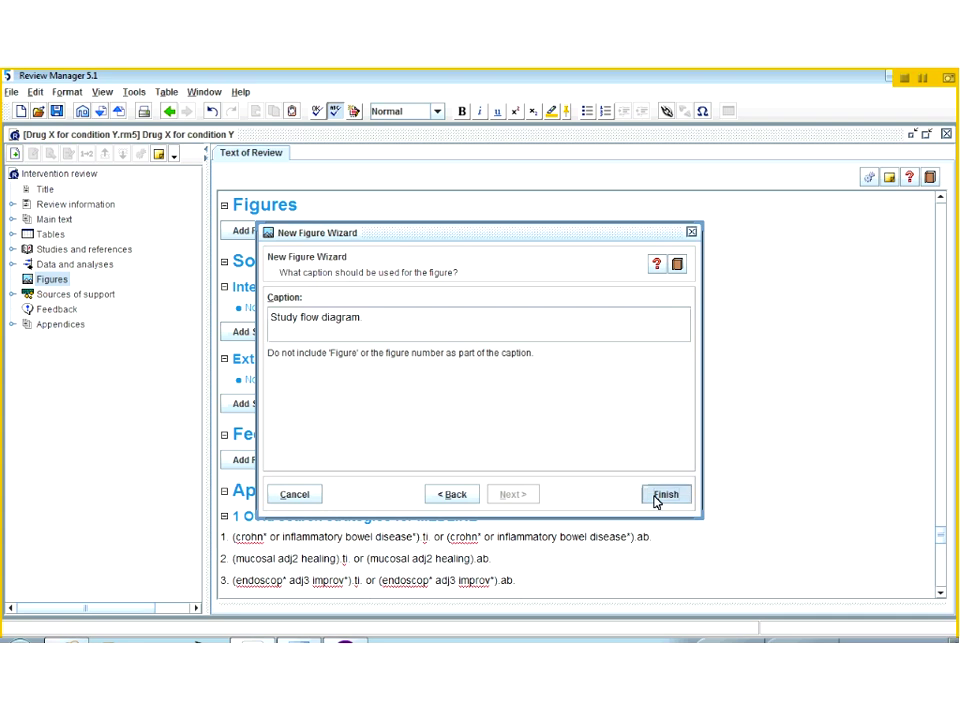
click(663, 495)
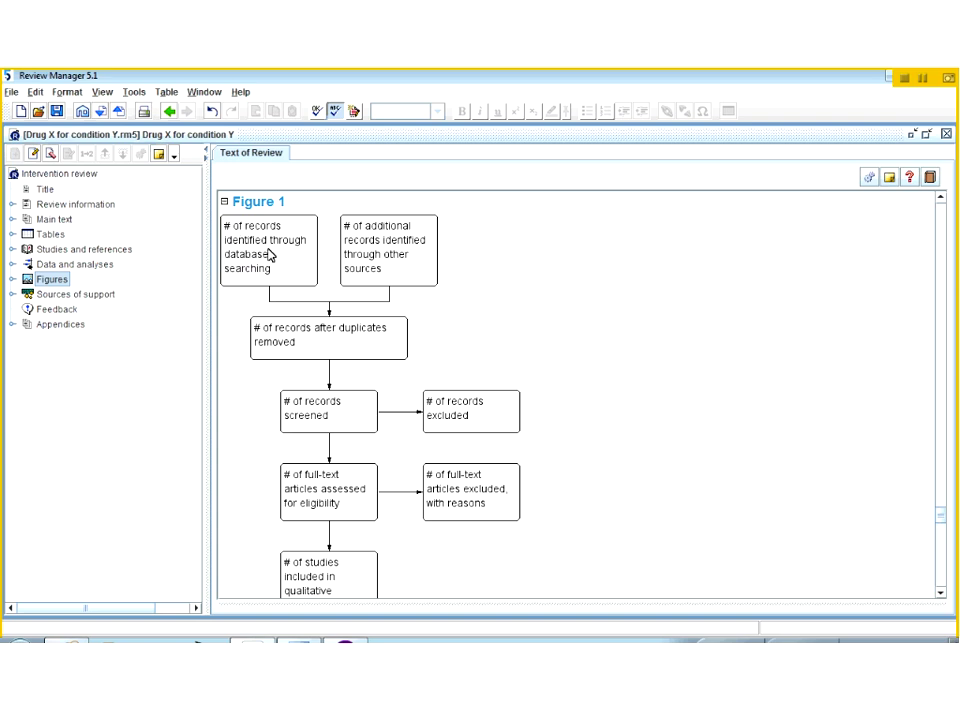
Step: Look over the new study flow diagram and bring up its editing options
click(270, 256)
scroll(272, 250, down, 3)
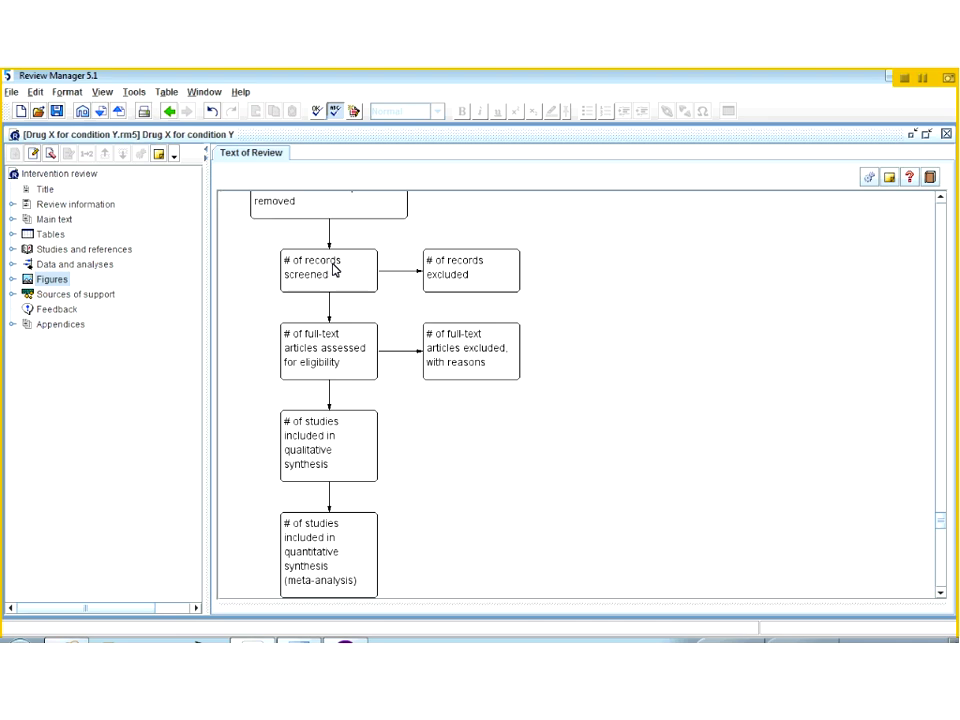
right_click(333, 268)
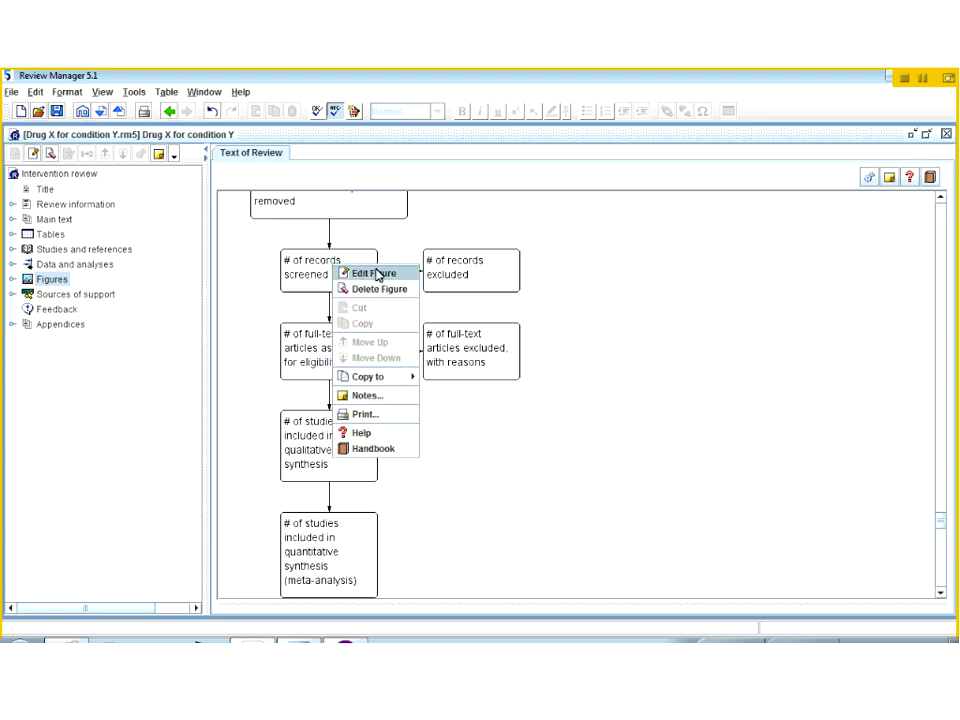